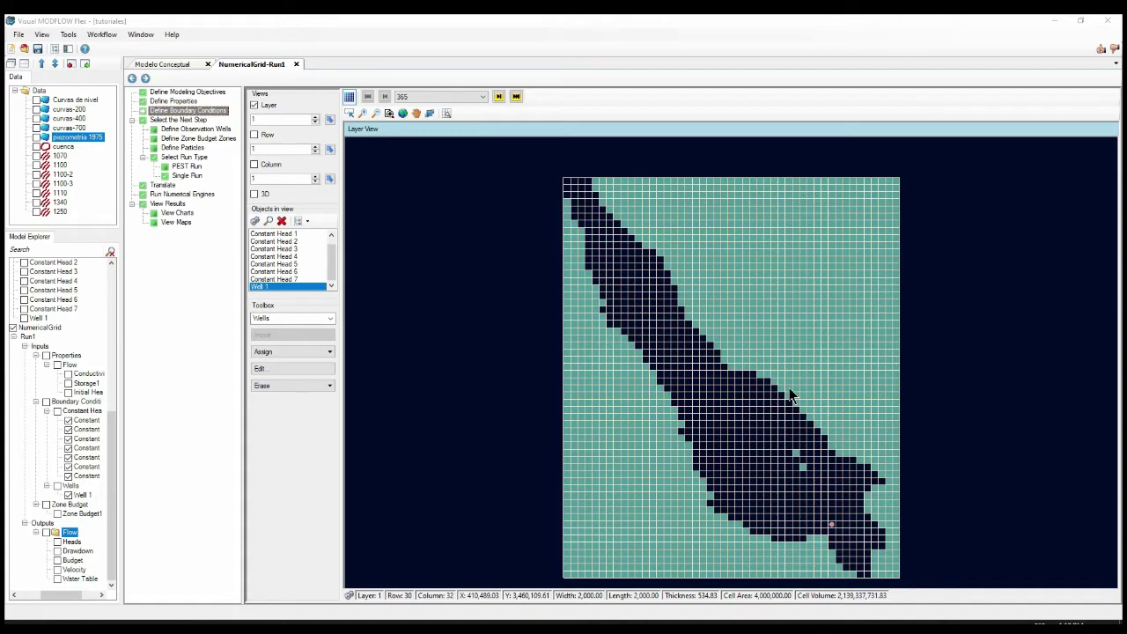
Step: Switch to the Pozos.xls workbook in Excel and maximize its window
click(361, 622)
drag(891, 94, 810, 79)
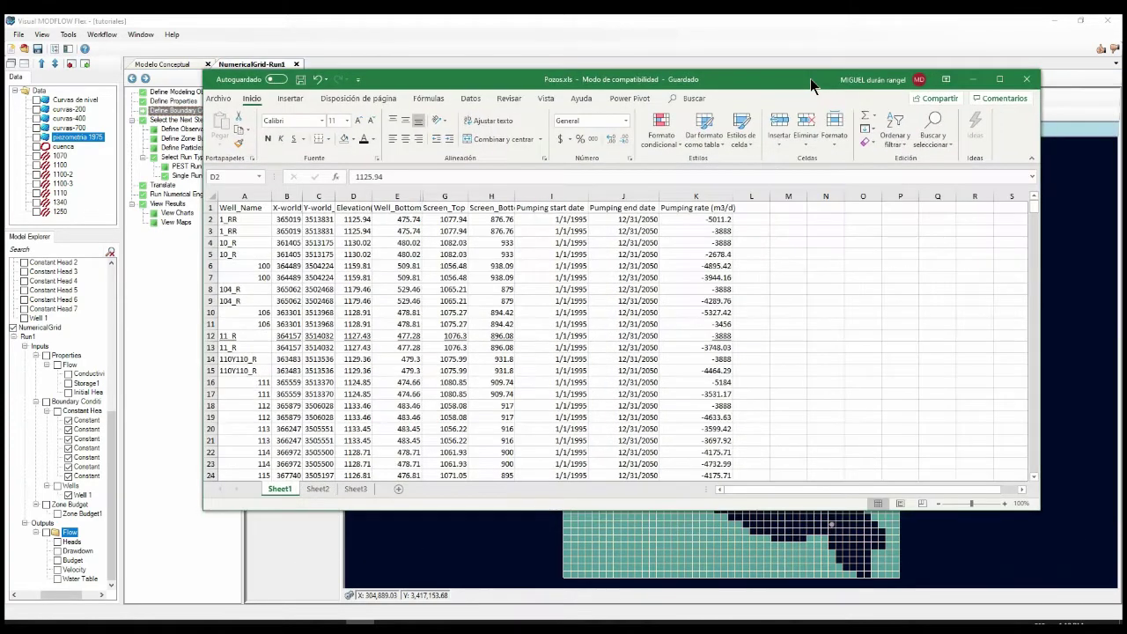
double_click(811, 78)
Step: Look through the well names in the first rows of Sheet1, ending at the Well_Name header
click(90, 223)
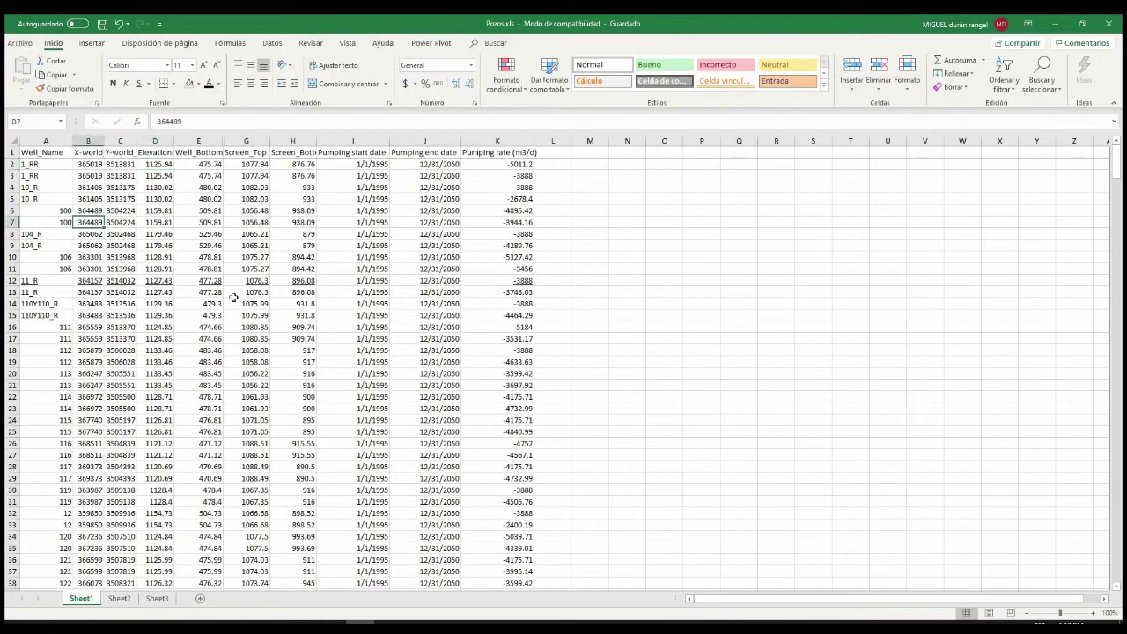
key(Left)
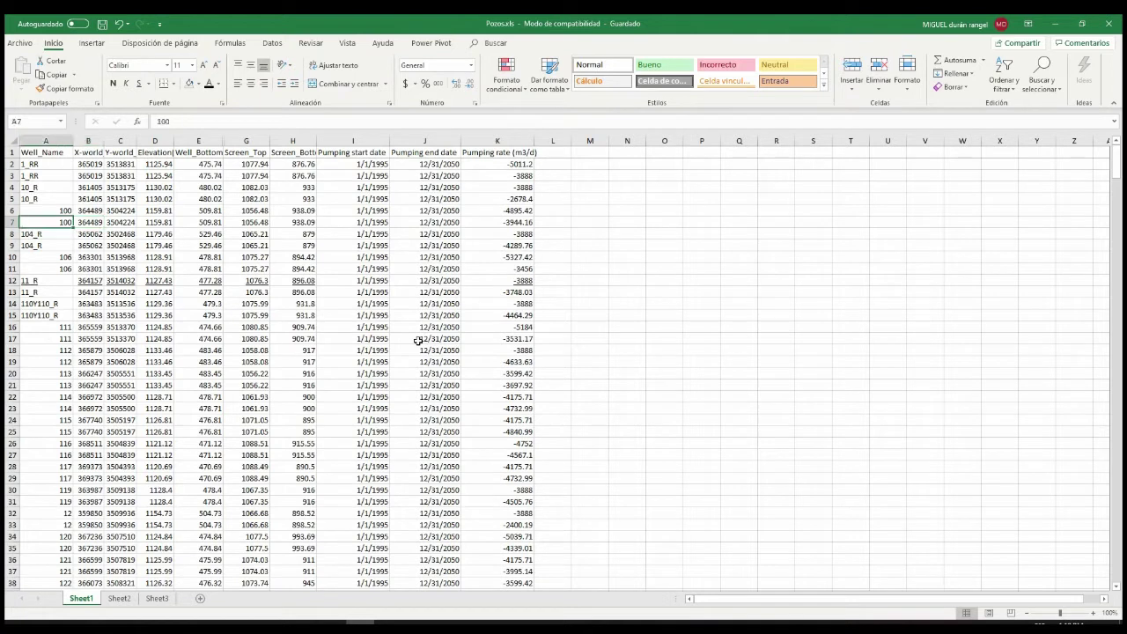
key(Down)
key(Down)
key(Down)
key(Down)
key(Down)
key(Down)
key(Down)
key(Down)
key(Down)
key(Down)
key(Down)
key(Up)
key(Up)
key(Up)
key(Up)
key(Up)
key(Up)
key(Up)
key(Up)
key(Up)
key(Up)
key(Up)
key(Up)
key(Up)
key(Up)
key(Up)
key(Up)
key(Up)
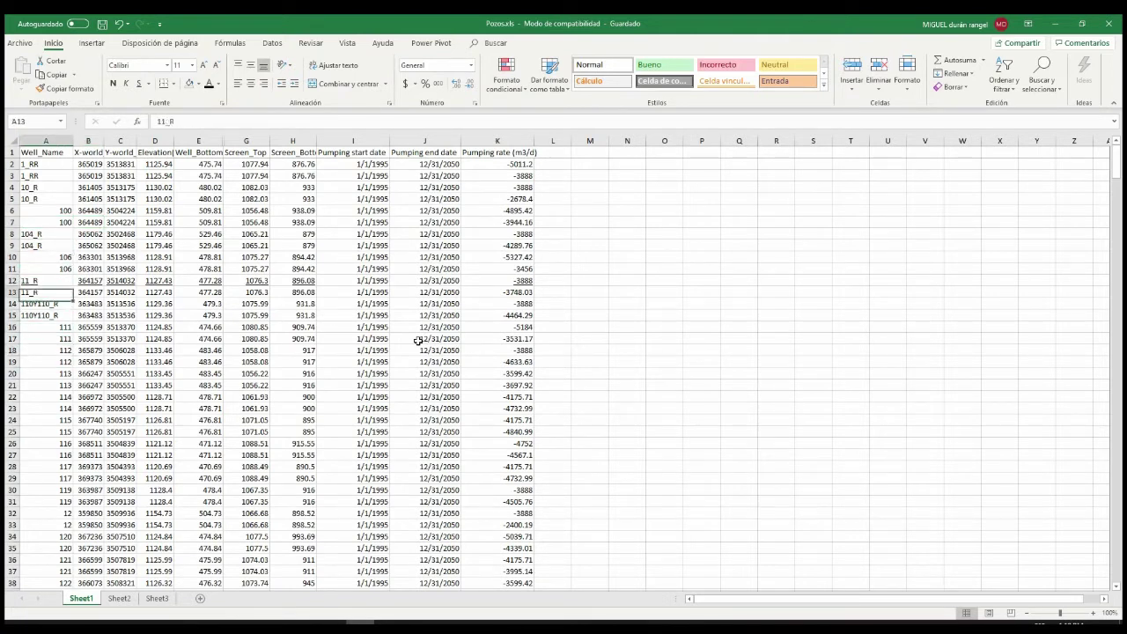
key(Right)
key(Left)
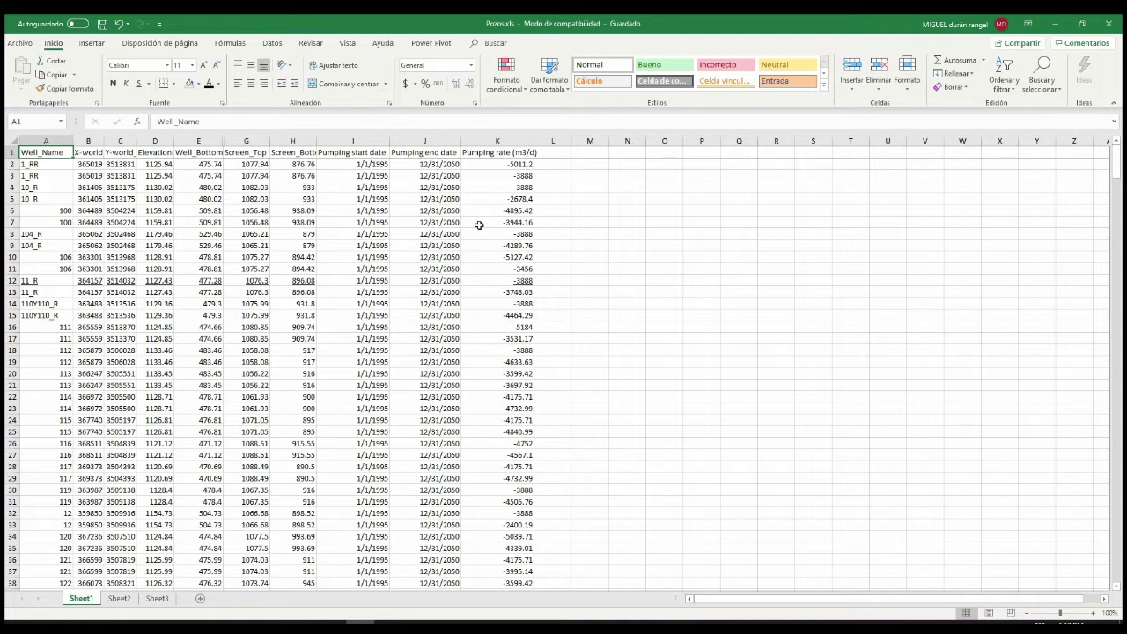
Step: Examine the pumping rate values and the well name, X and Y coordinate, elevation and well bottom columns
click(516, 187)
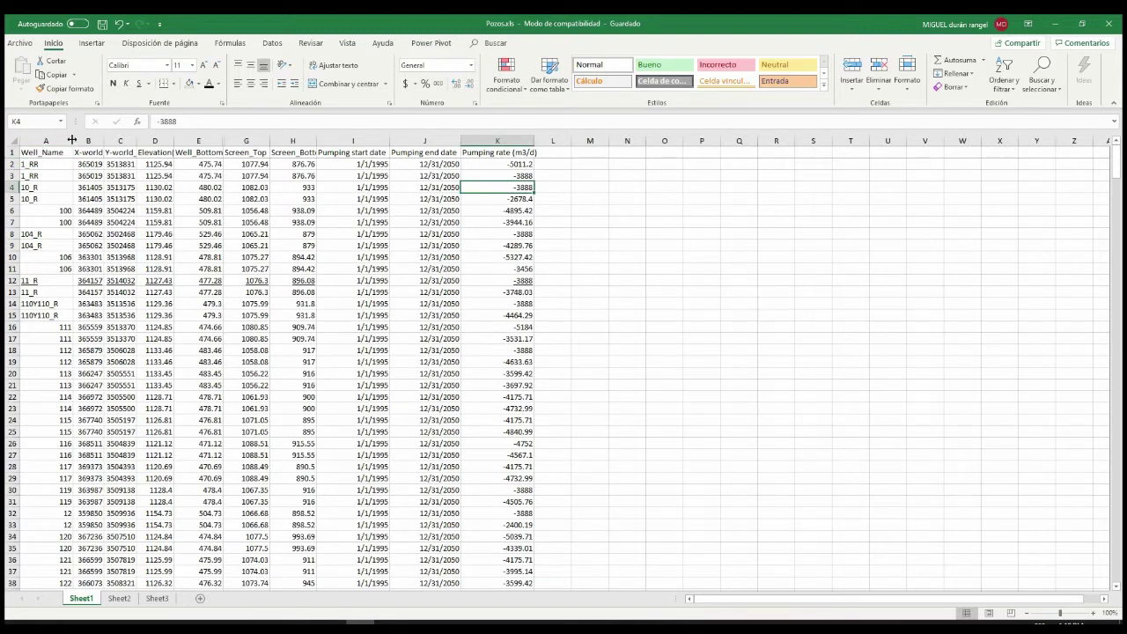
click(42, 152)
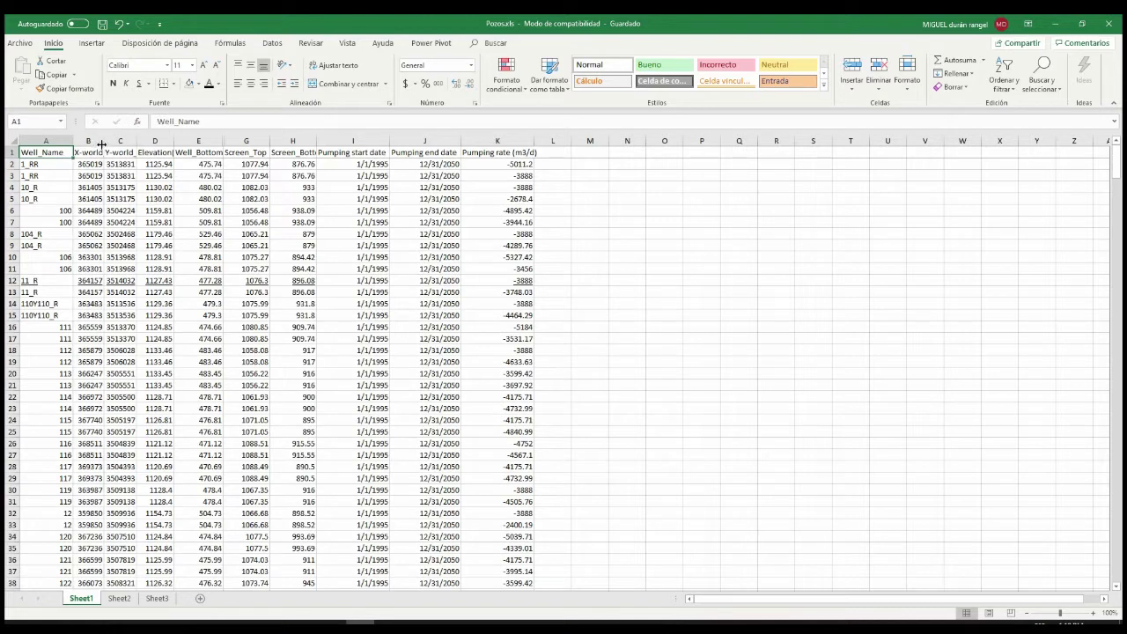
click(88, 153)
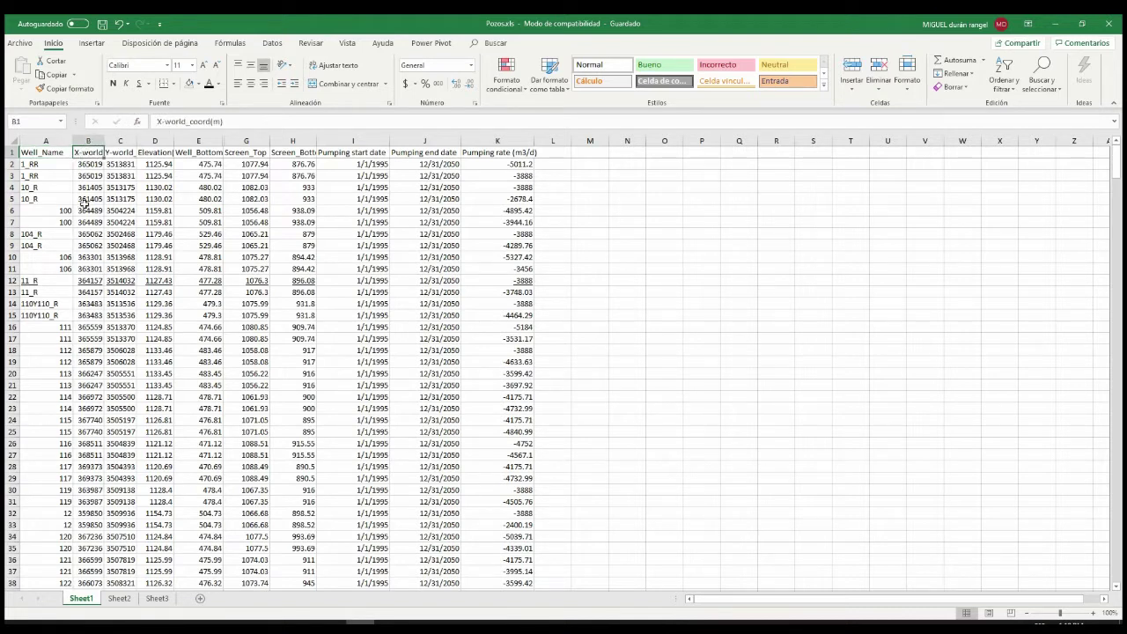
click(123, 154)
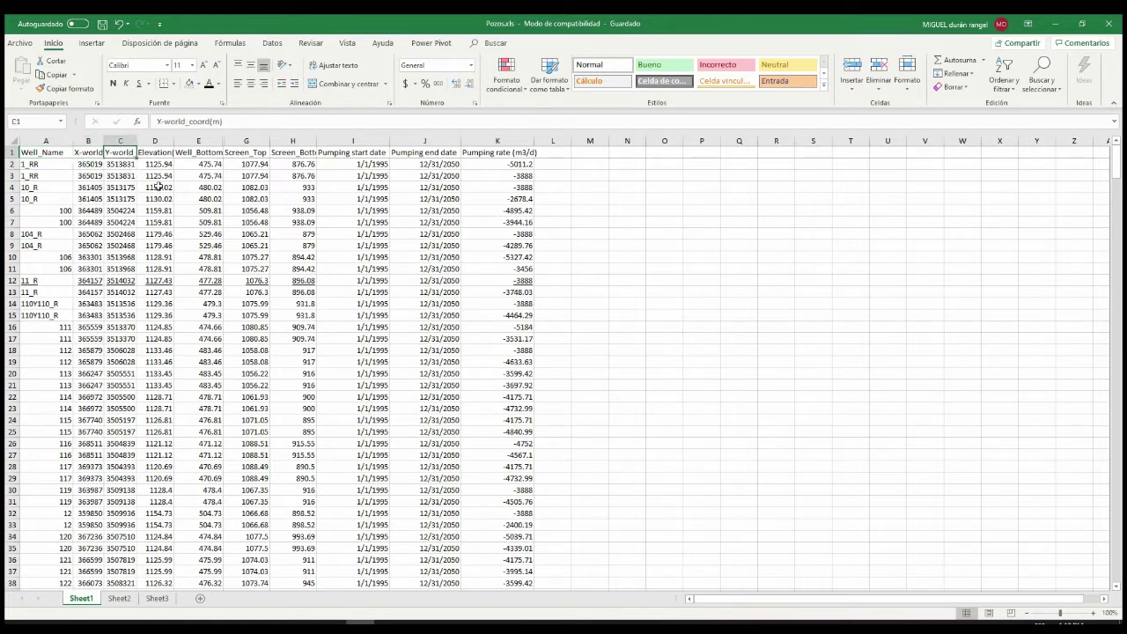
click(162, 162)
click(164, 154)
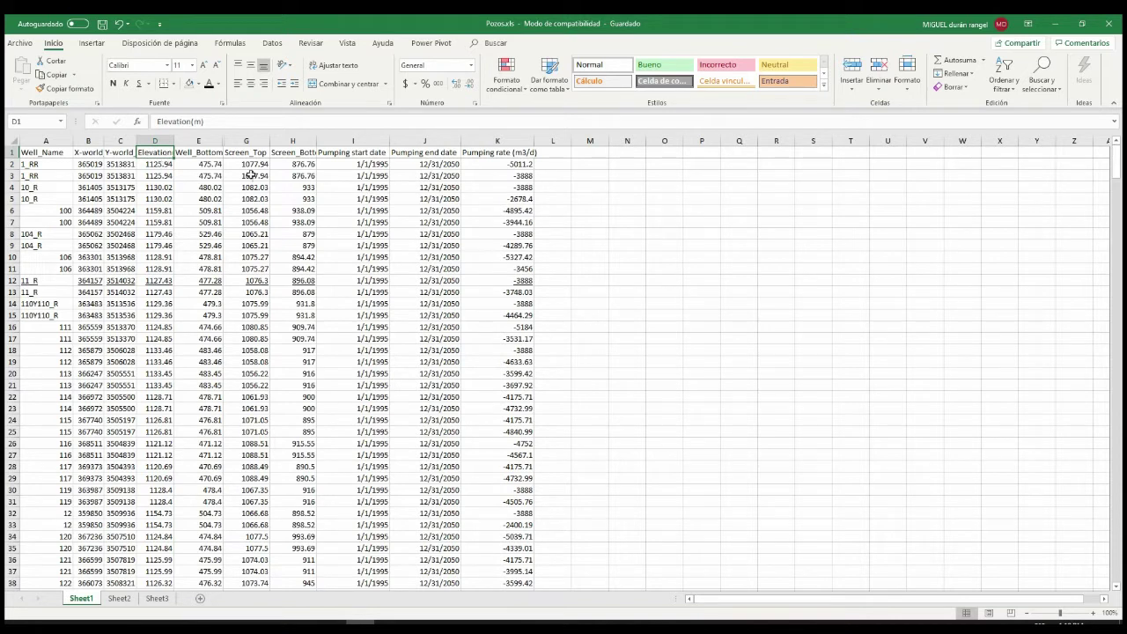
click(205, 151)
Step: Unhide the Screen_Id column between the Well_Bottom and Screen_Top columns
drag(235, 140, 198, 140)
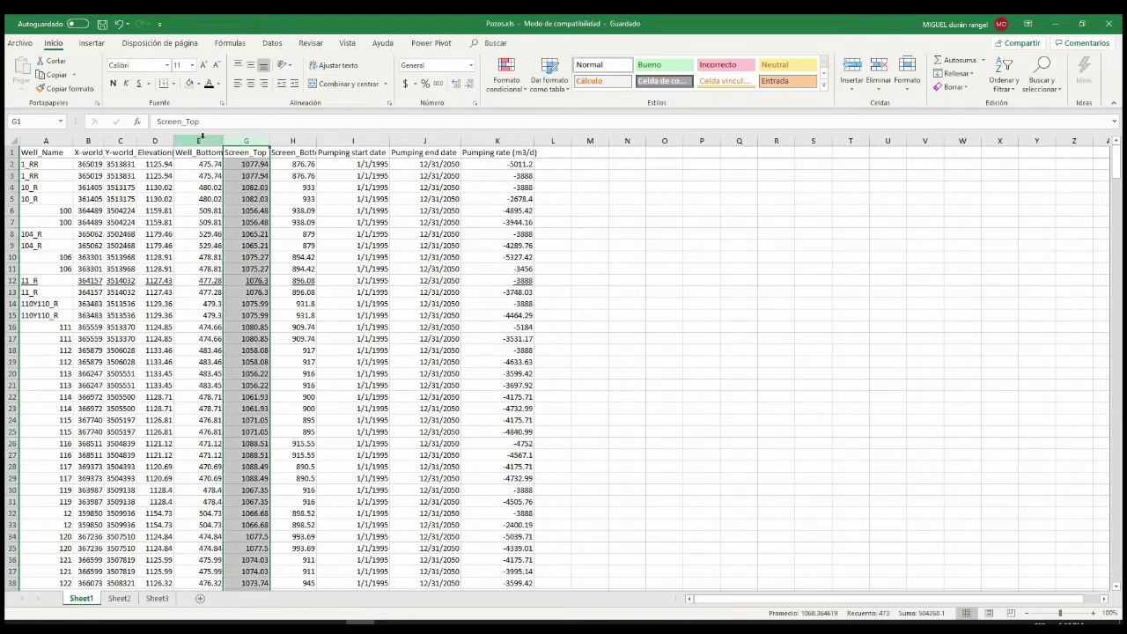
right_click(198, 138)
click(238, 303)
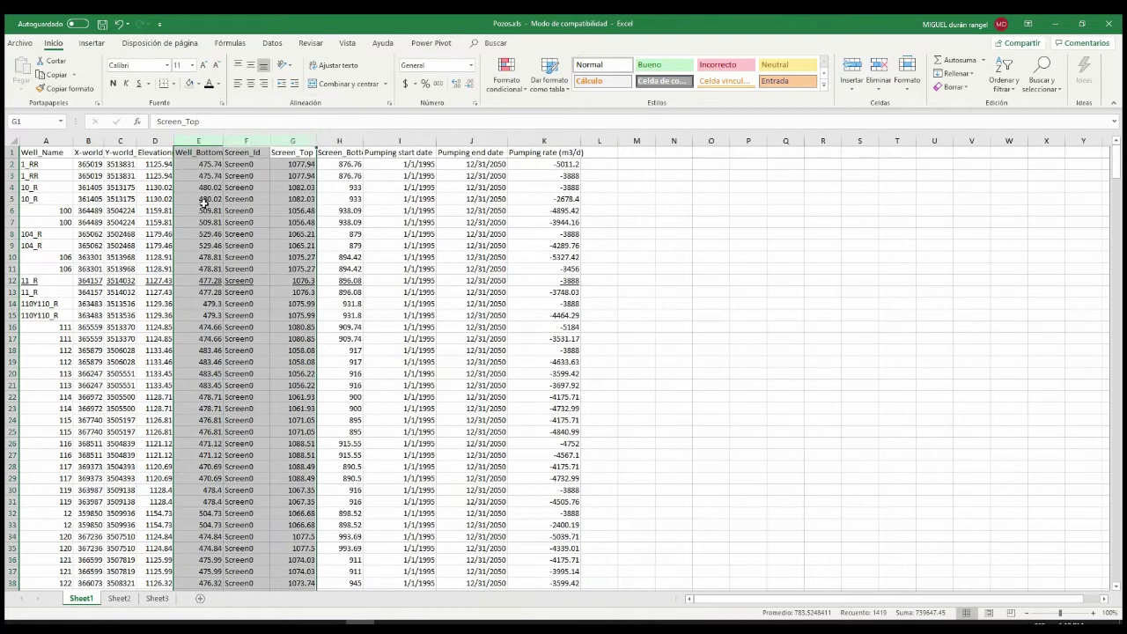
click(204, 167)
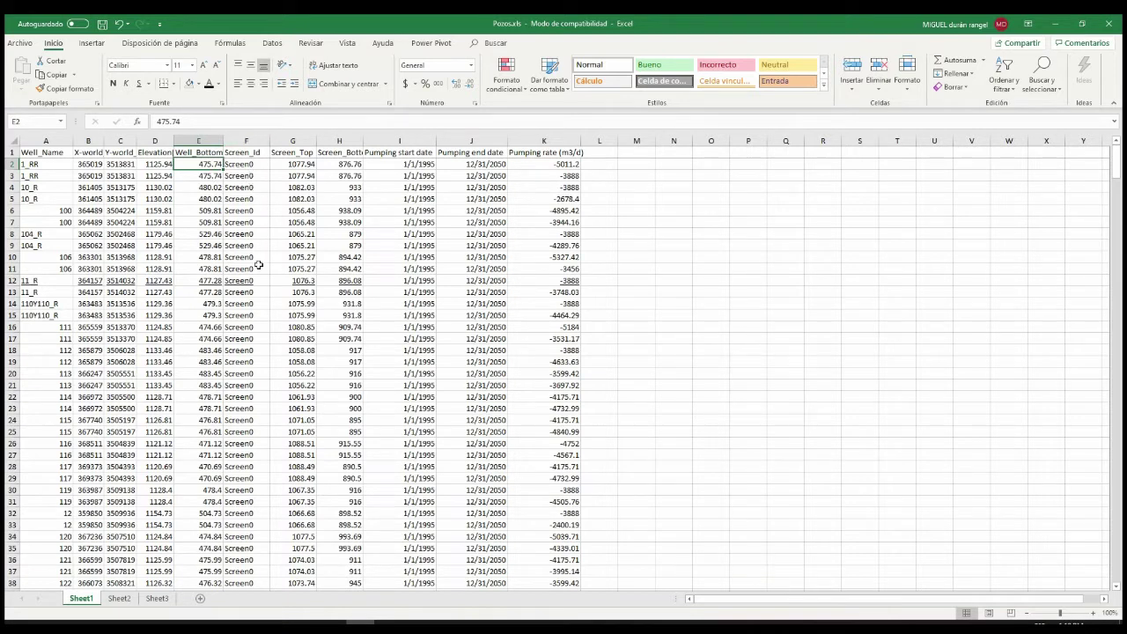
Step: Review the Screen_Id and Screen_Top columns and fit the Screen_Bottom column's width to its header text
click(252, 134)
click(250, 155)
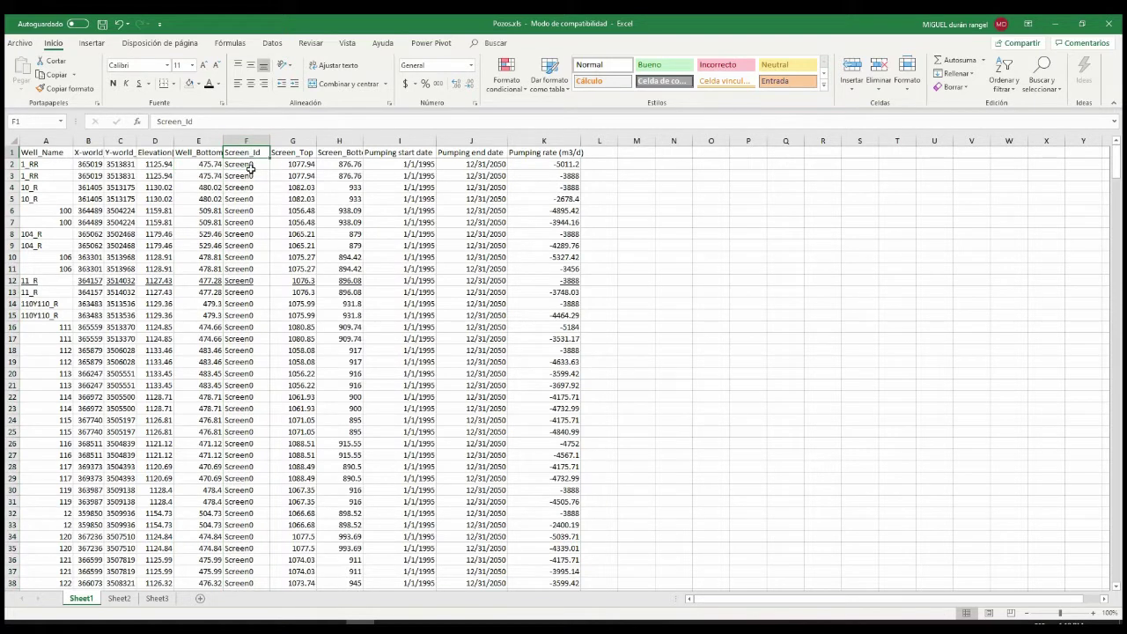
click(254, 165)
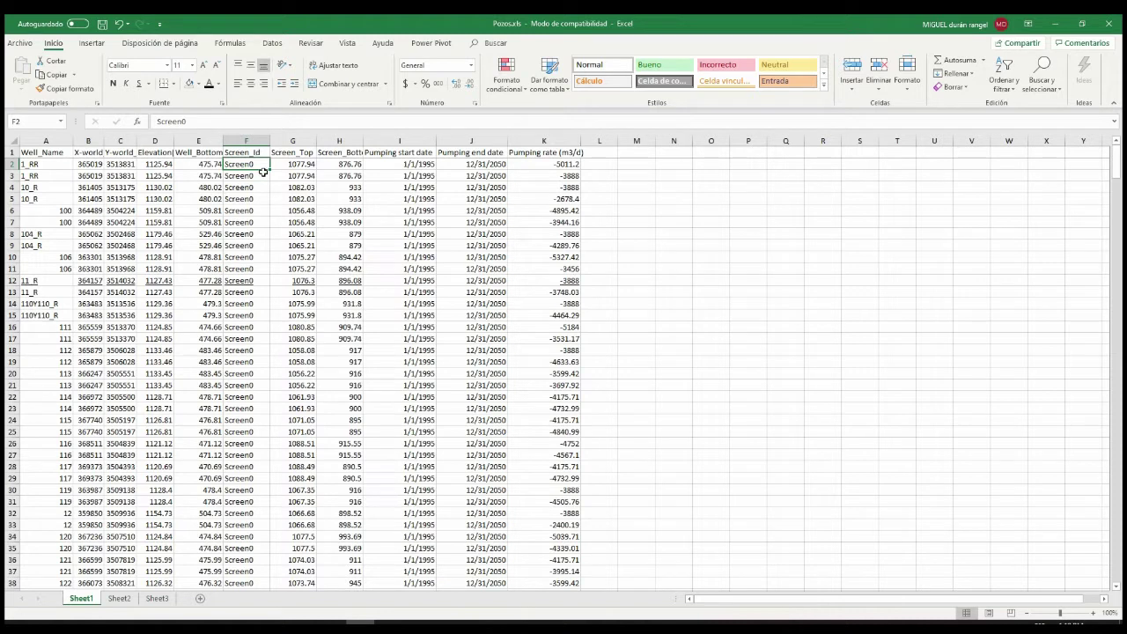
click(291, 164)
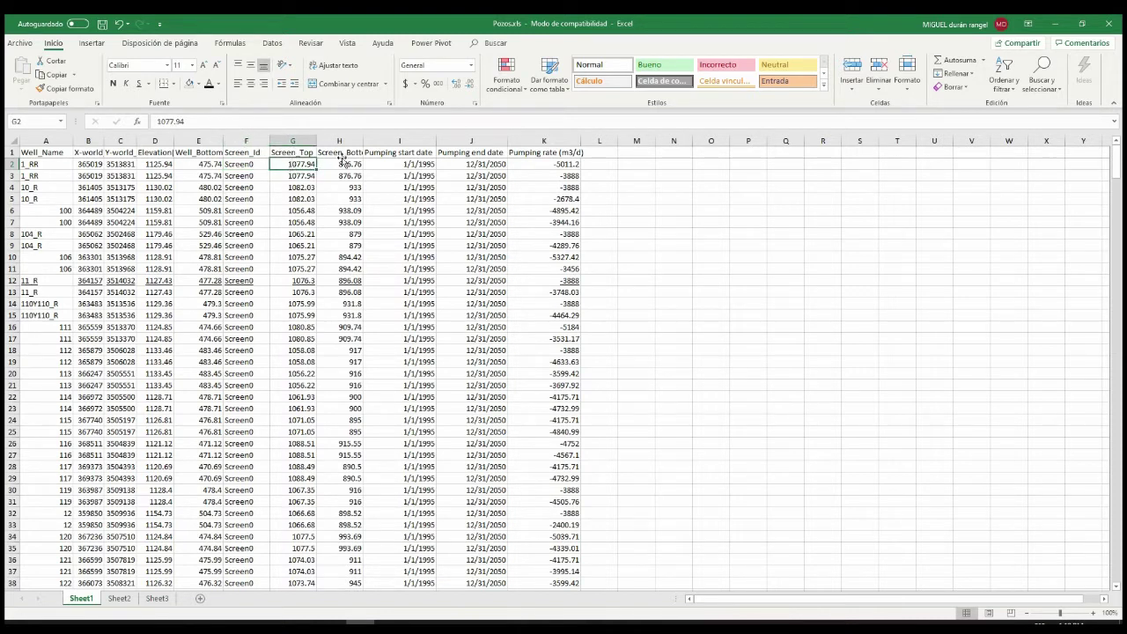
click(301, 153)
click(347, 153)
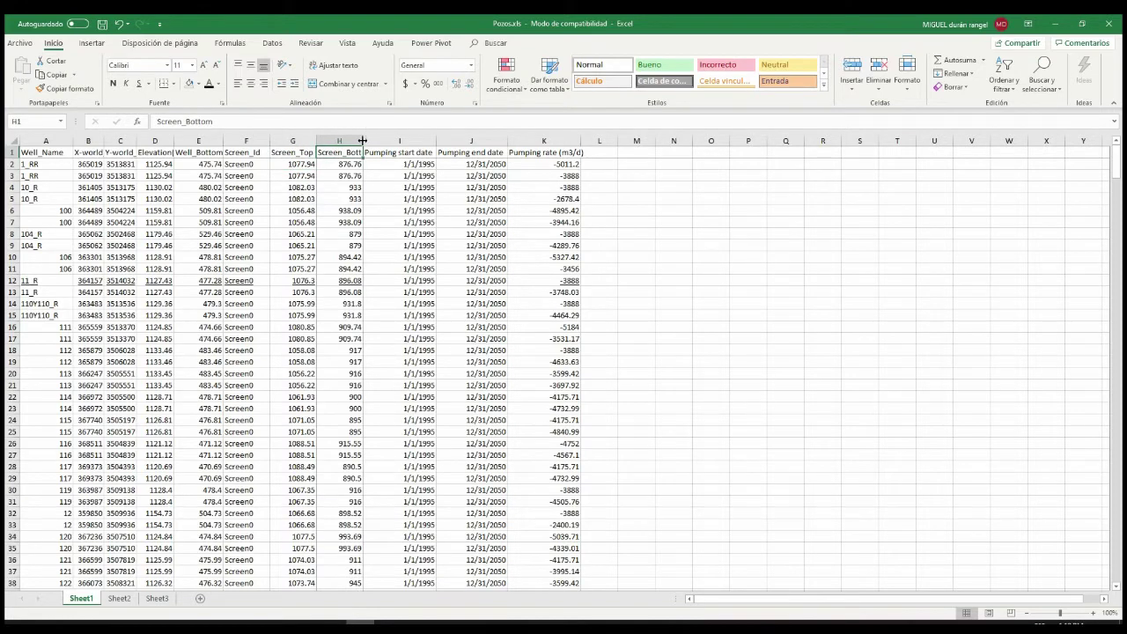
double_click(363, 141)
click(362, 164)
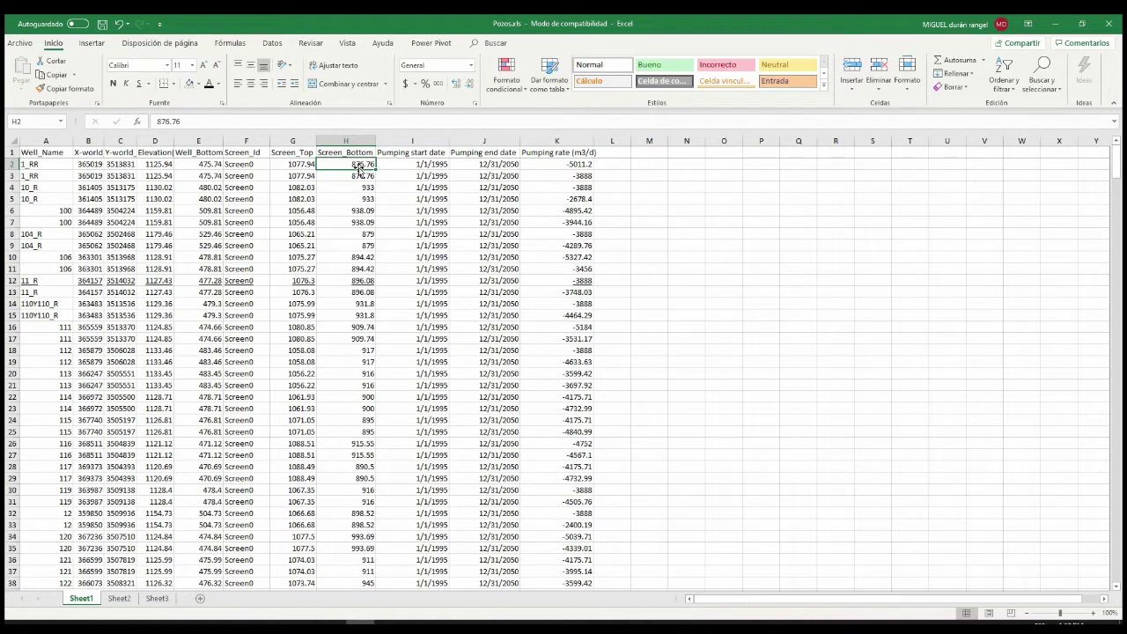
Step: Inspect the pumping start and end date columns and fit the Pumping rate (m3/d) column's width to its contents
click(427, 156)
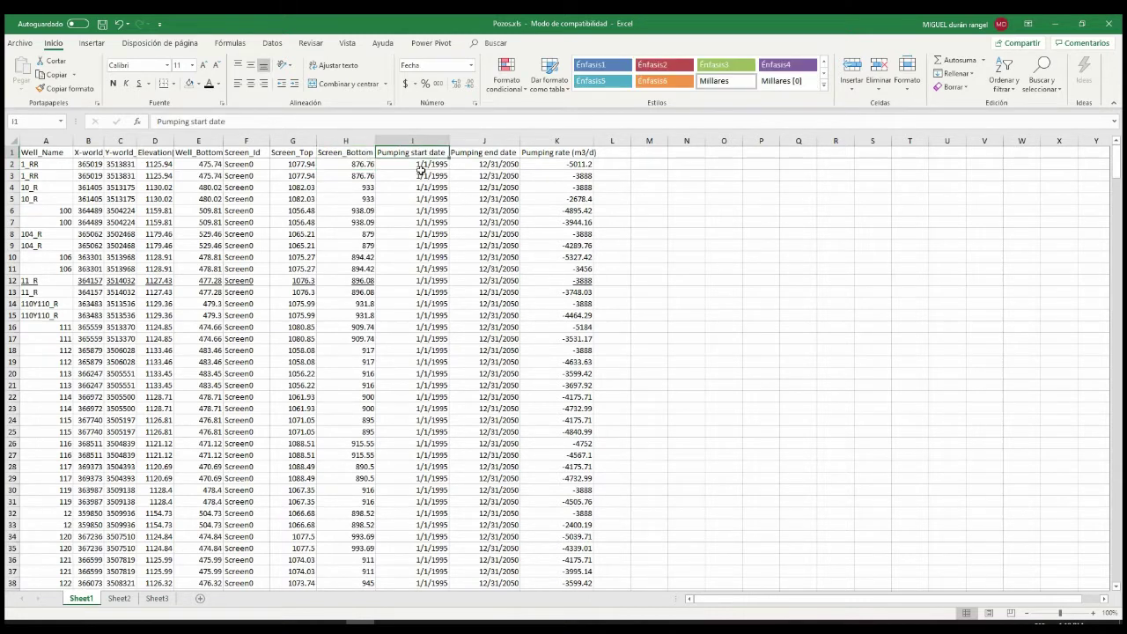
key(Right)
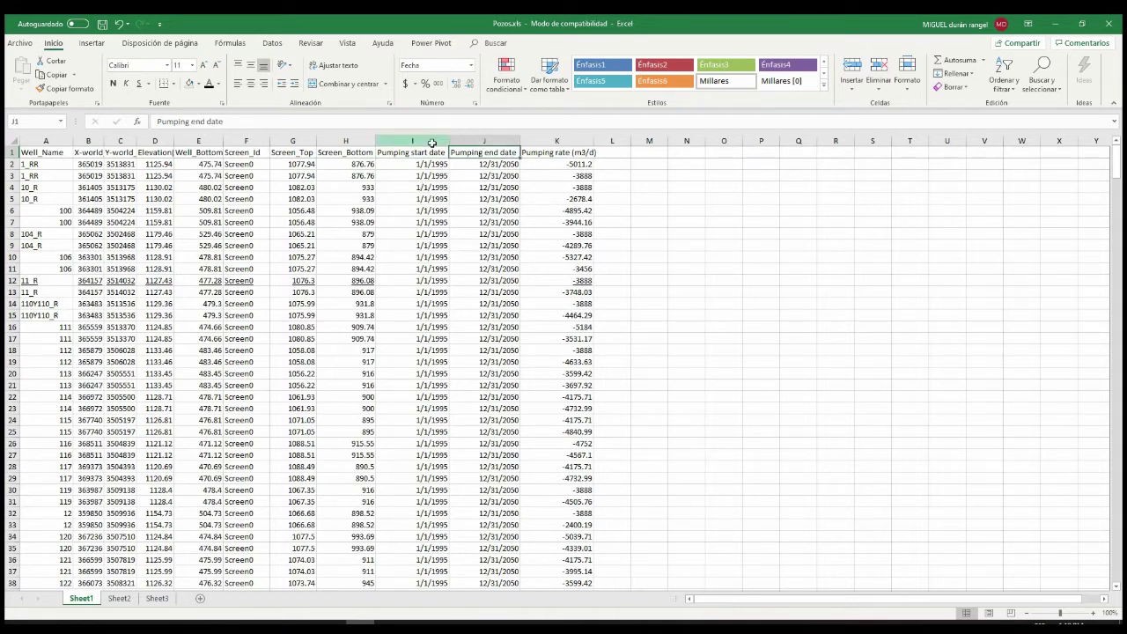
click(424, 167)
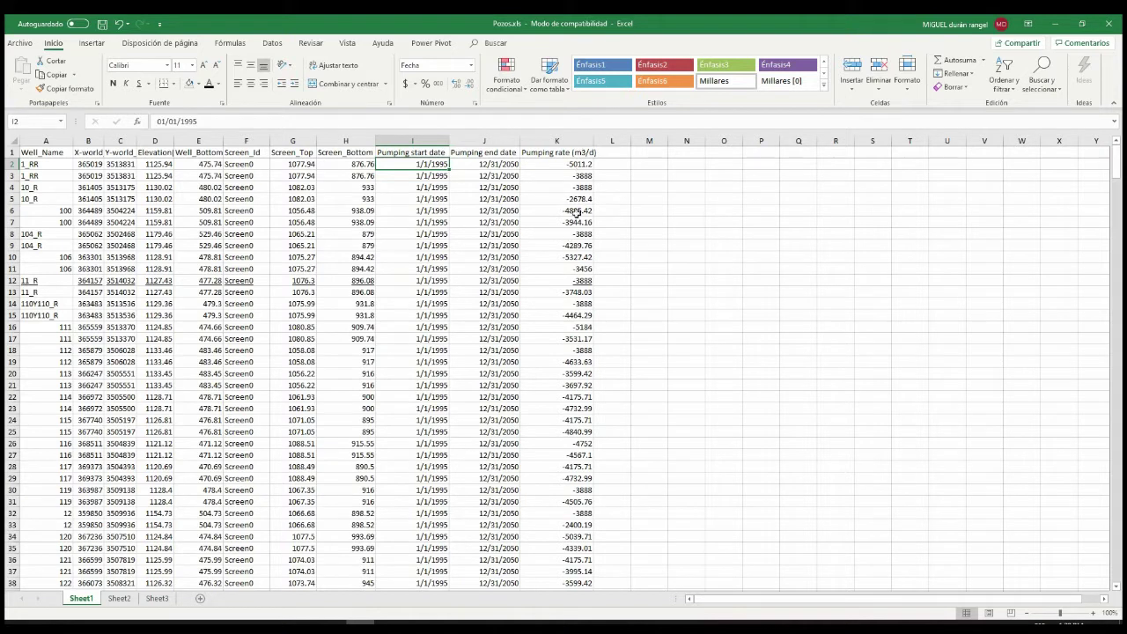
double_click(595, 144)
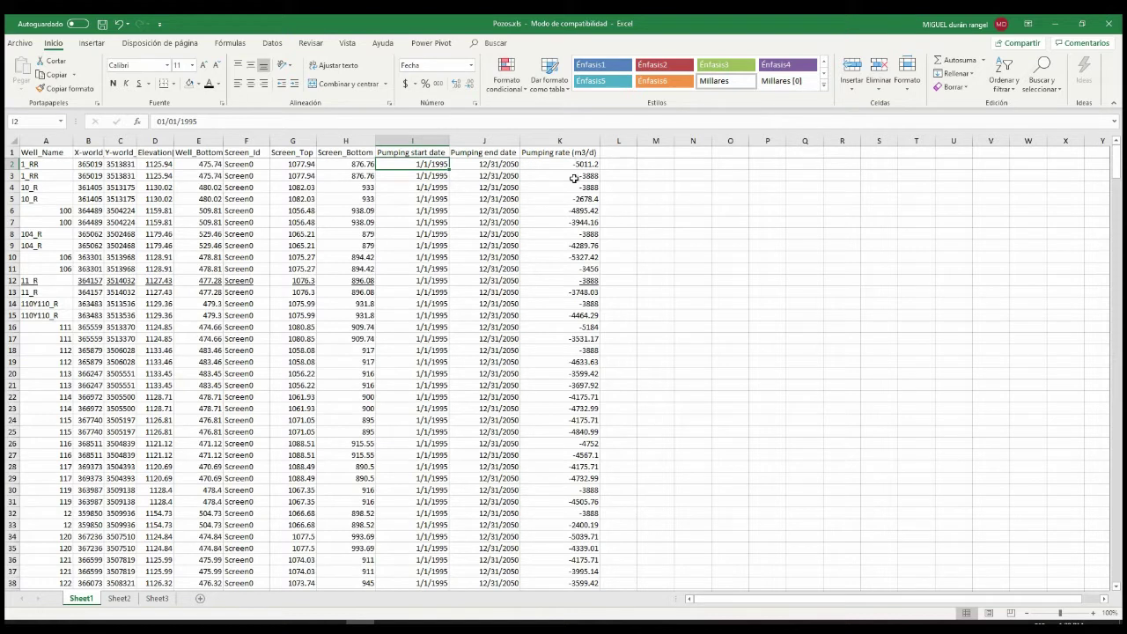
click(564, 166)
key(Down)
key(Down)
key(Down)
key(Down)
click(565, 167)
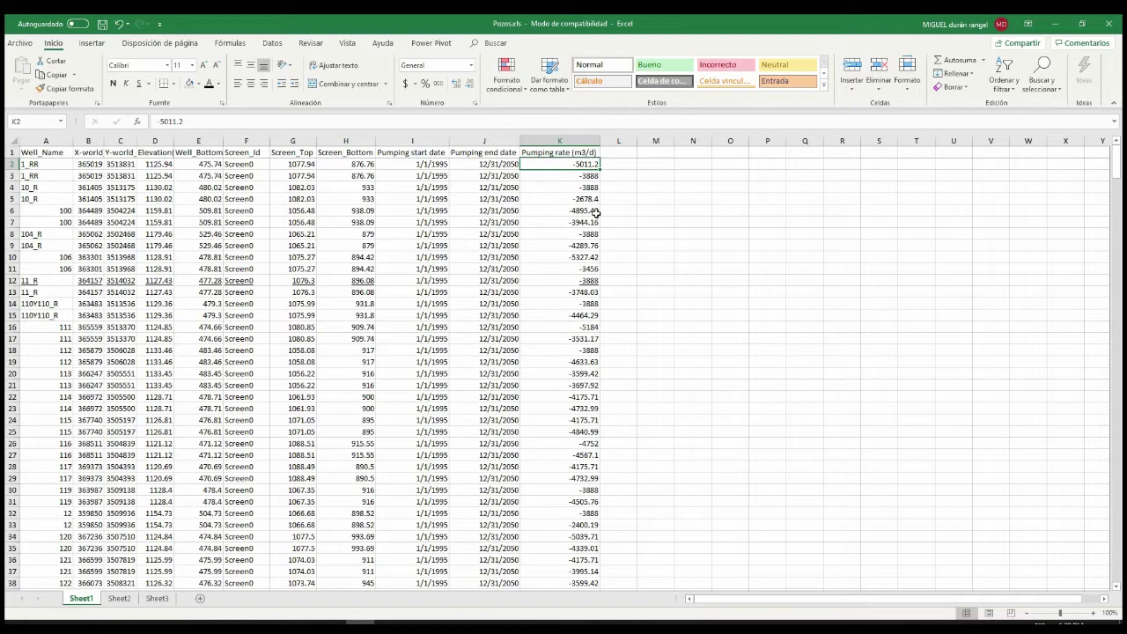
Step: Examine the well list down to its last row and return to the header row of the table
scroll(299, 294, down, 11)
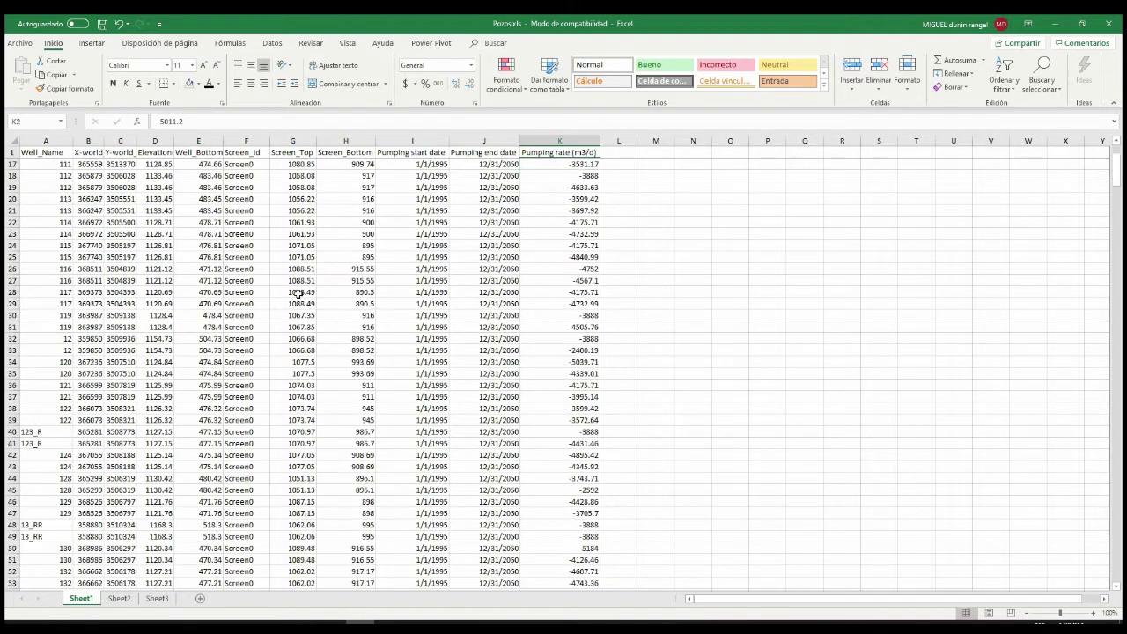
scroll(299, 294, up, 11)
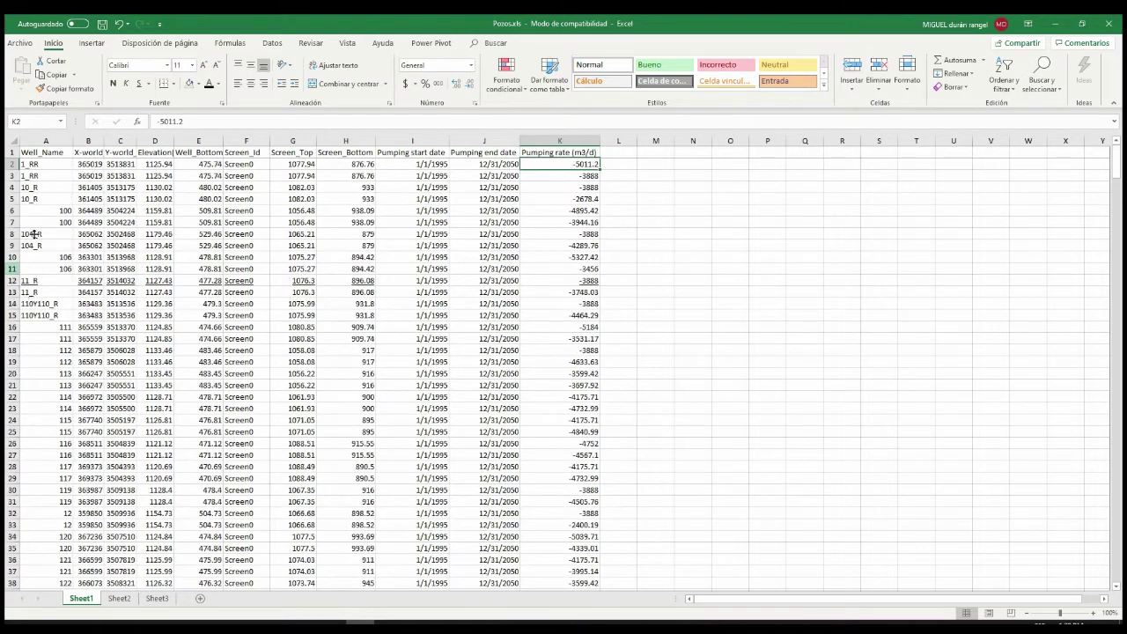
click(41, 174)
key(ctrl+Down)
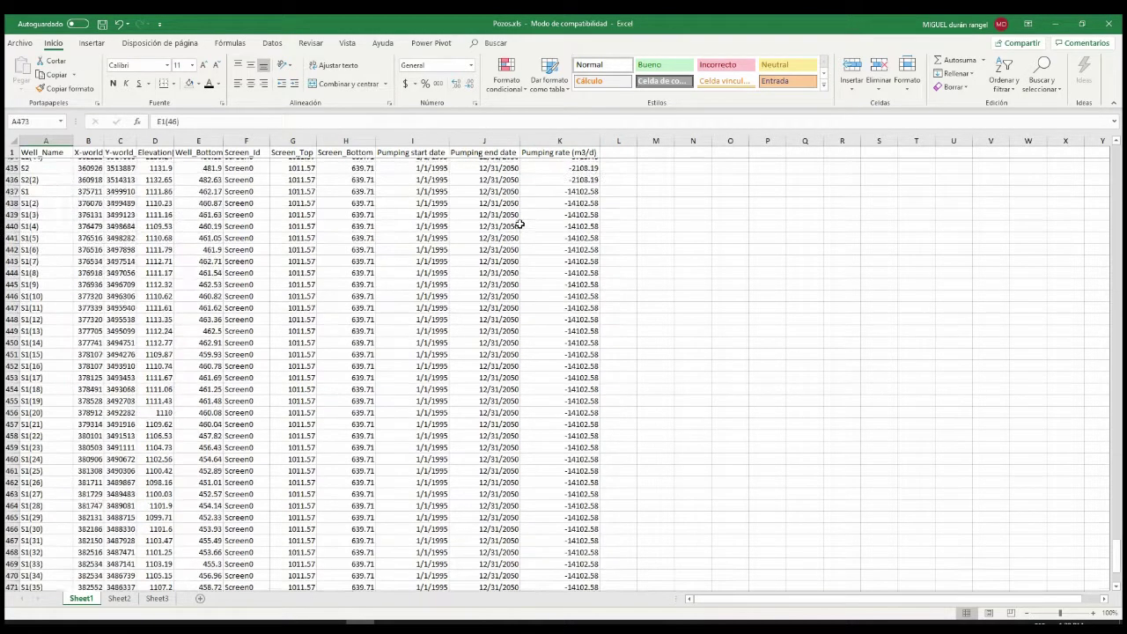
key(ctrl+Up)
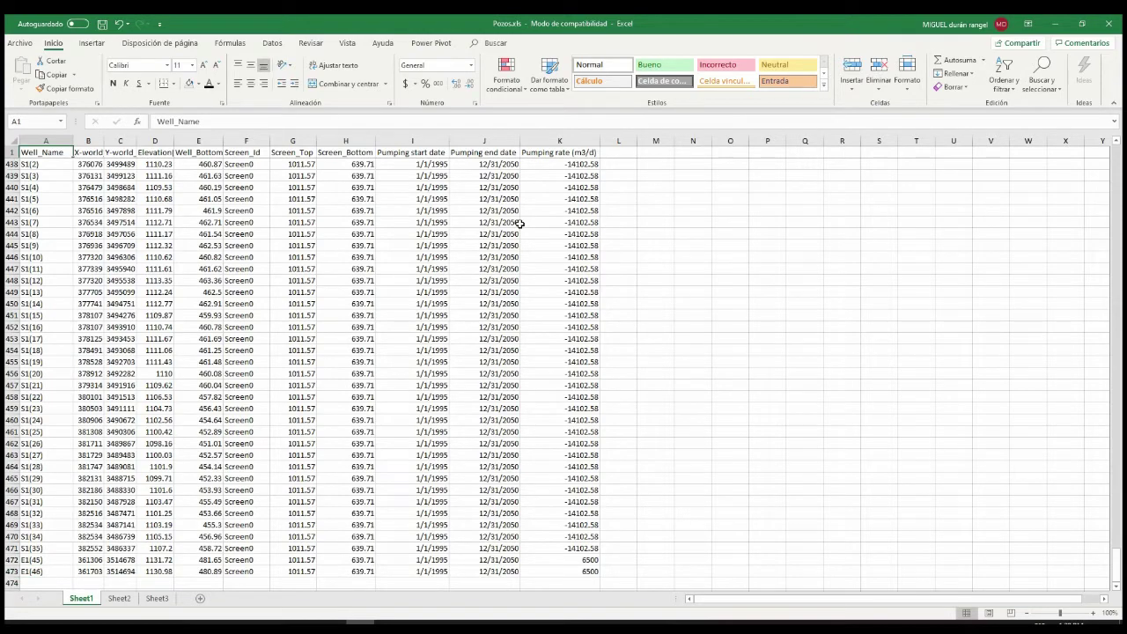
key(Right)
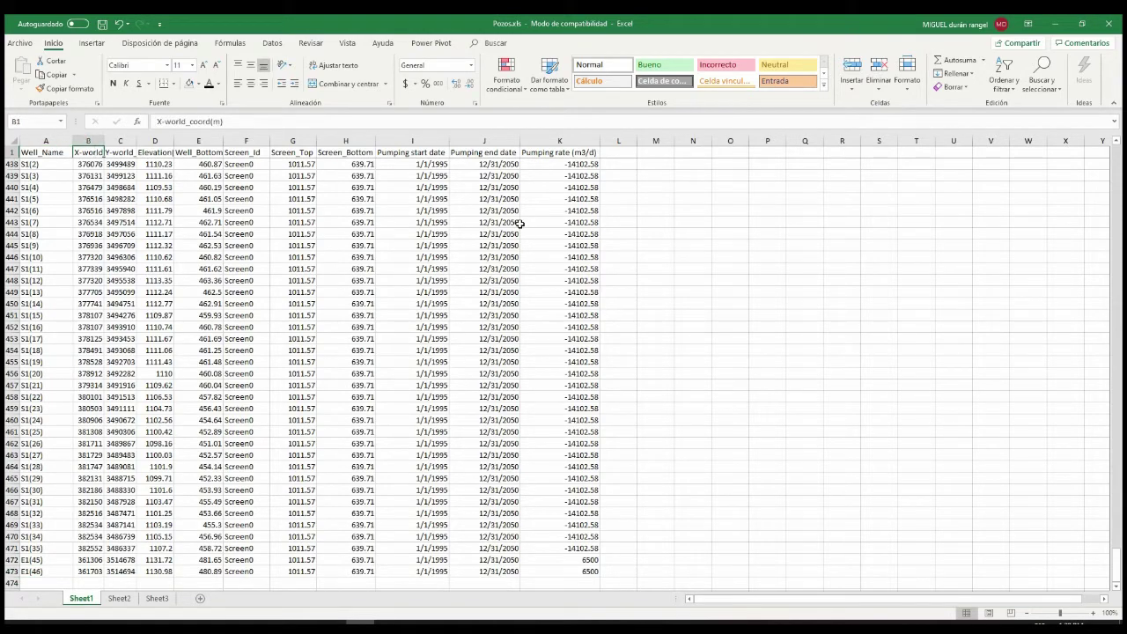
scroll(213, 309, up, 20)
scroll(212, 308, up, 20)
drag(1119, 407, 1118, 174)
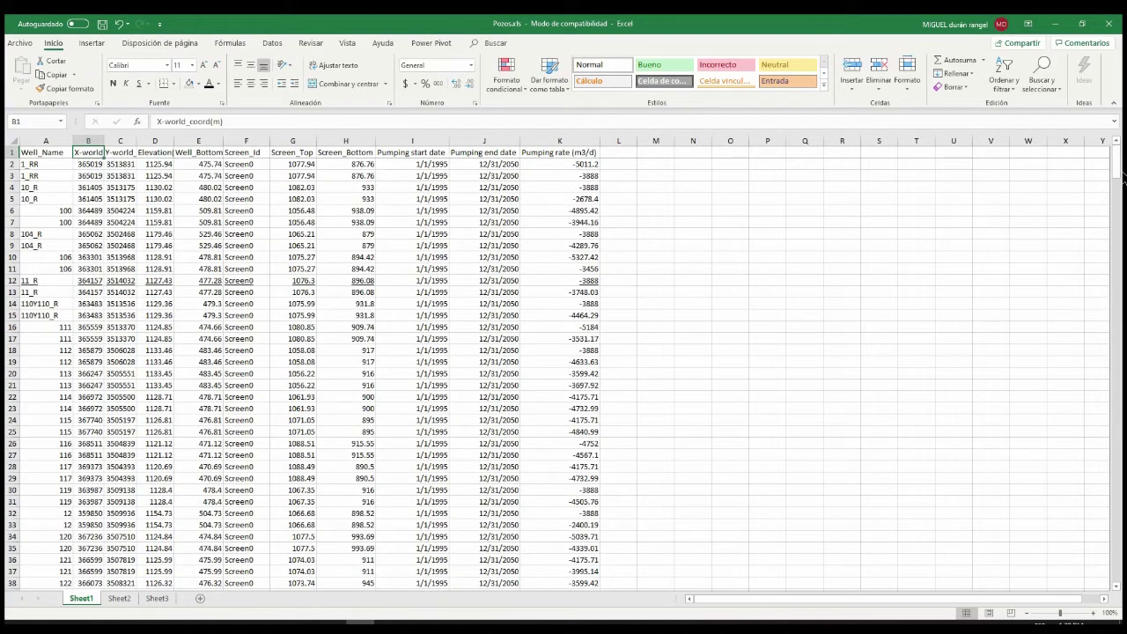
Step: Start saving a copy of the workbook to the desktop (Escritorio) in CSV (delimitado por comas) format
click(20, 41)
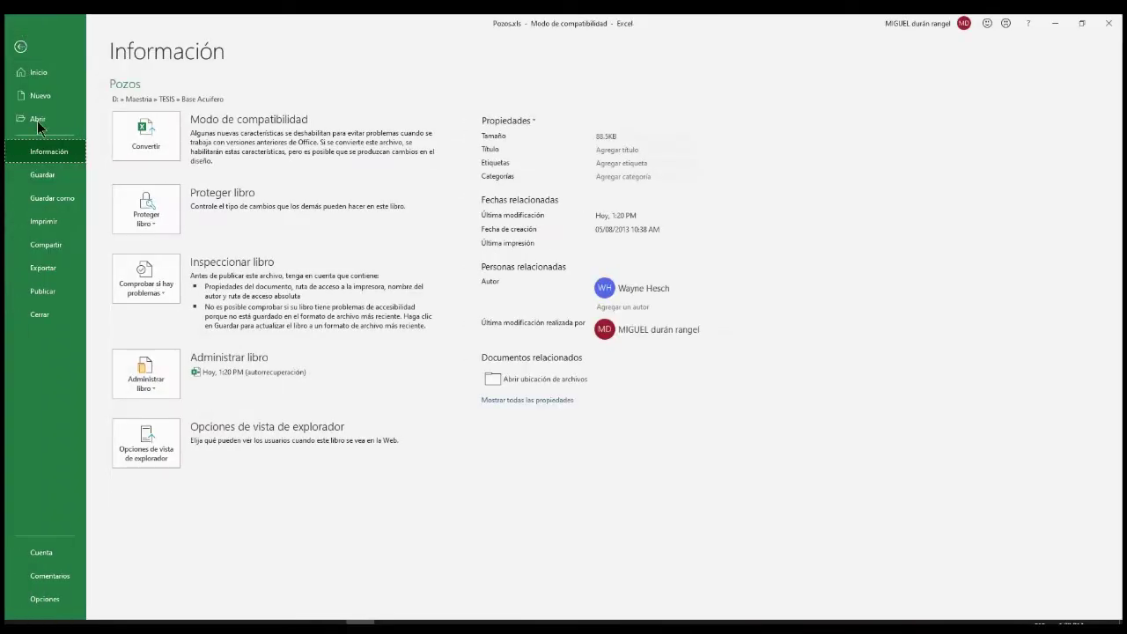
click(53, 199)
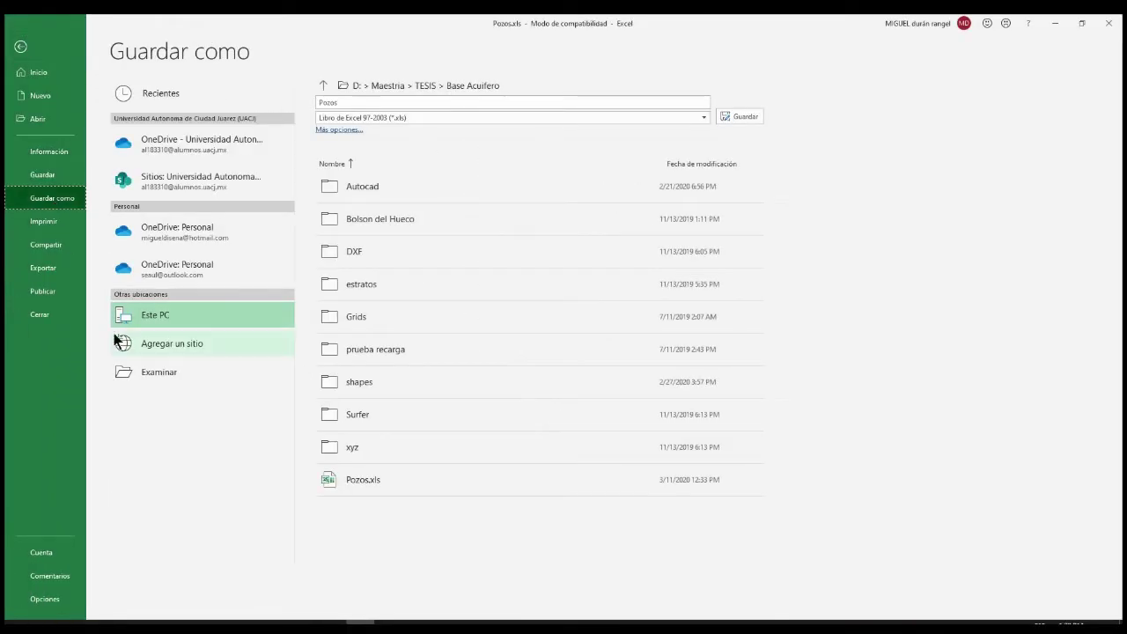
click(151, 371)
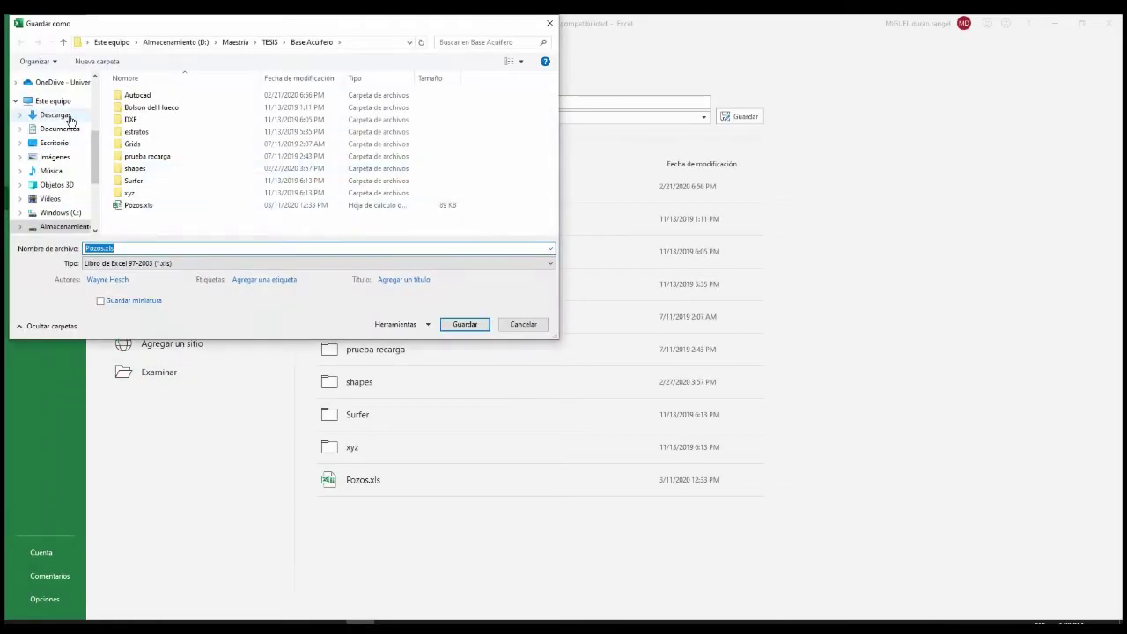
click(56, 144)
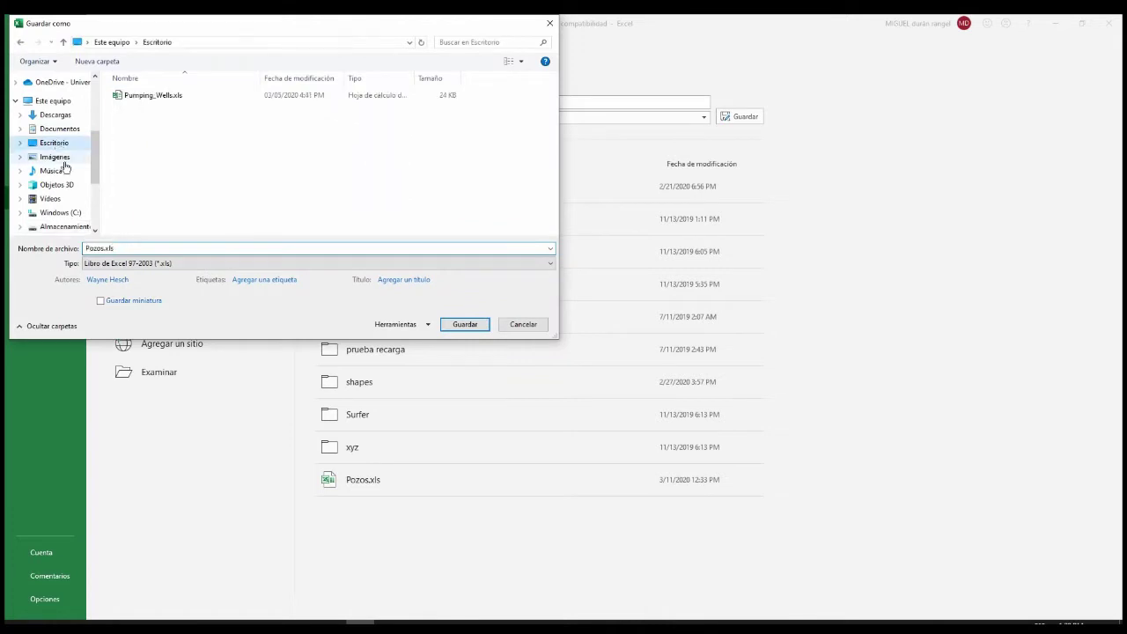
click(180, 263)
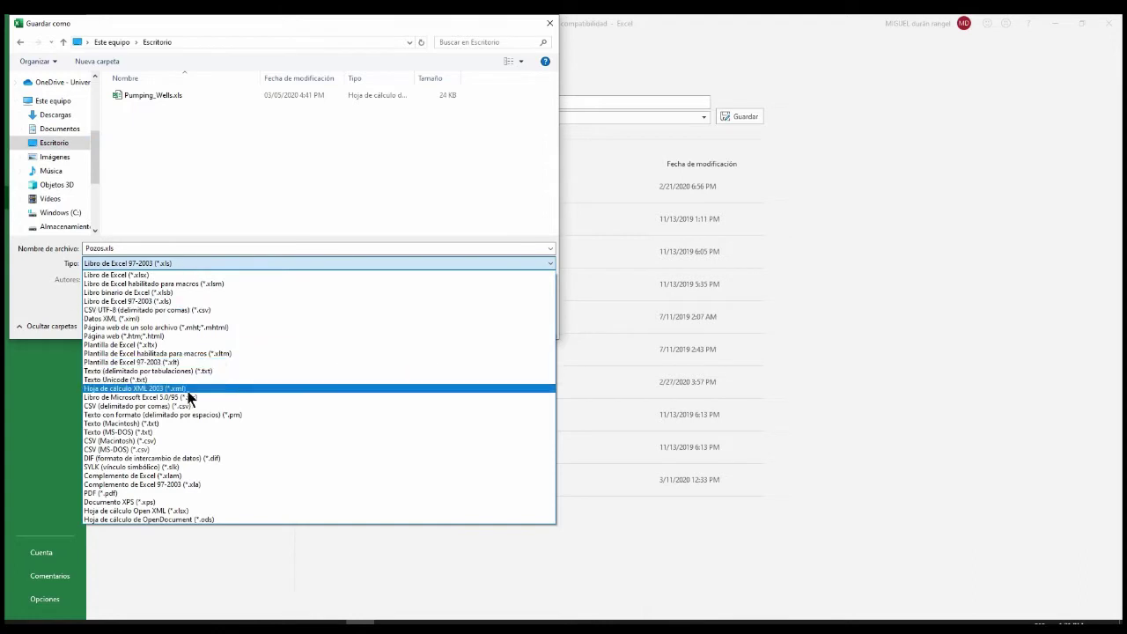
click(139, 409)
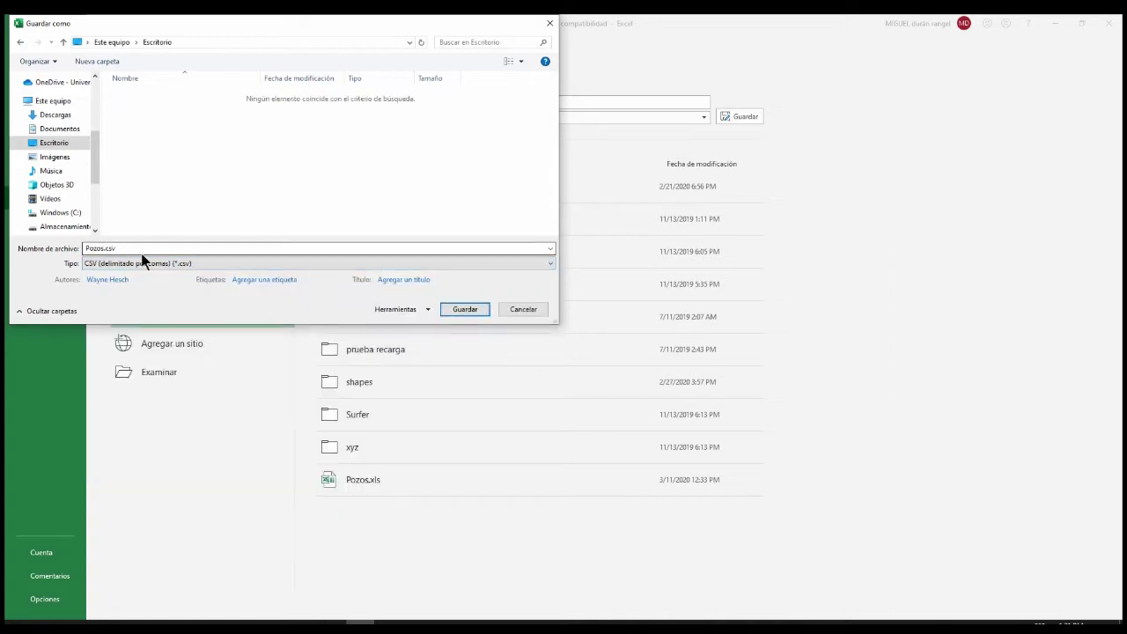
Step: Name the CSV copy "Pozos tutoriales" and save only the active sheet
click(88, 249)
click(99, 248)
key(shift+Left)
key(shift+Left)
key(shift+Left)
key(shift+Left)
key(shift+Left)
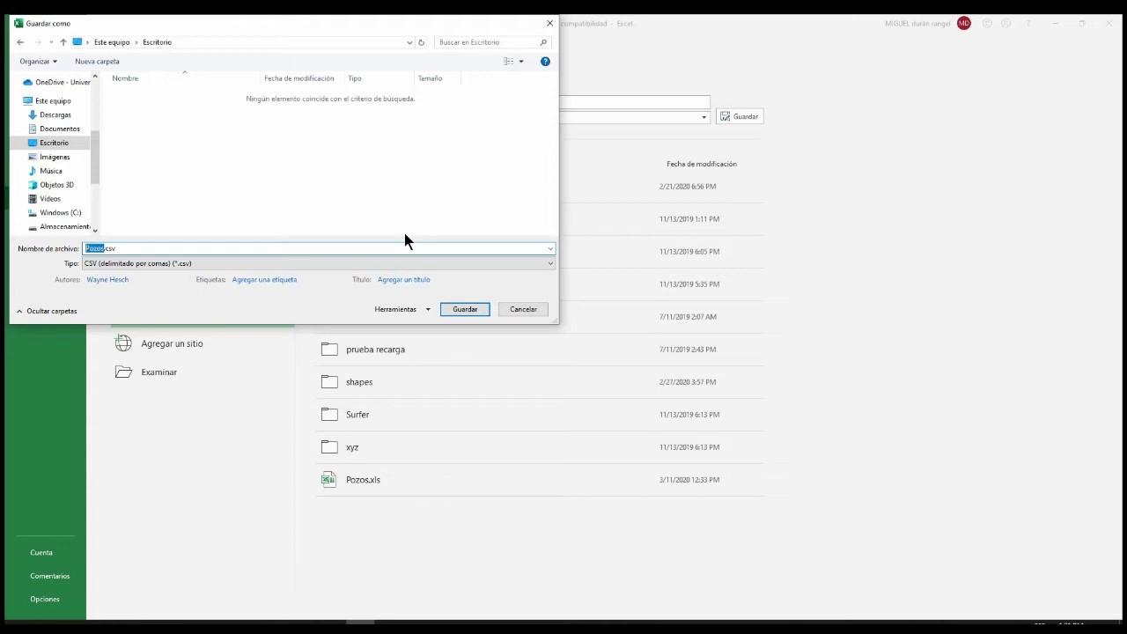
key(Right)
text(tutoriales)
click(305, 263)
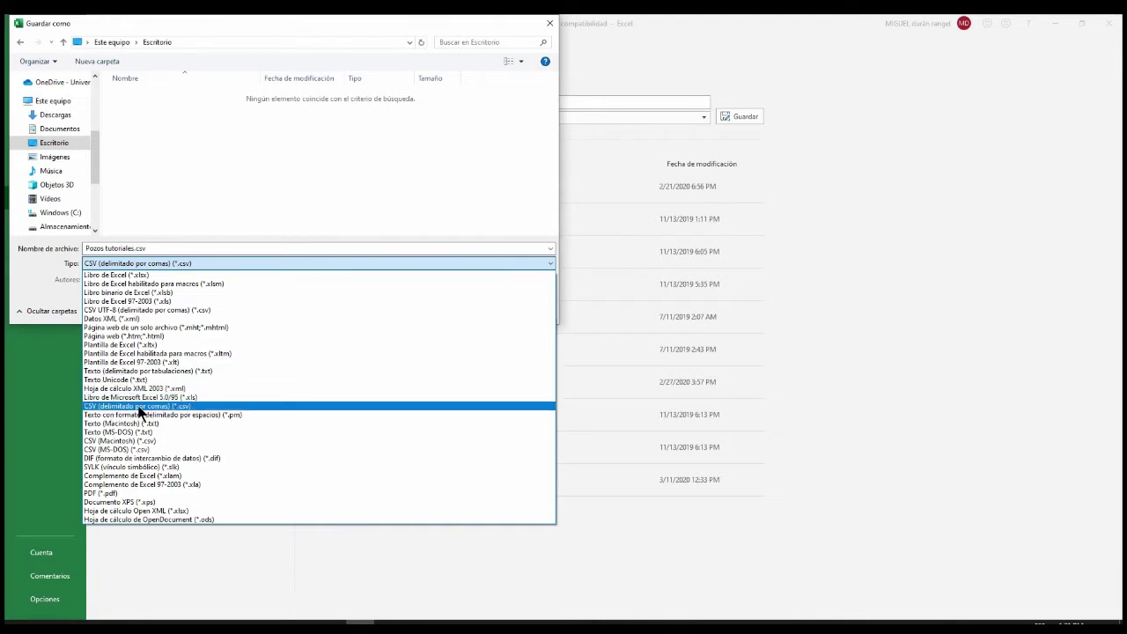
click(314, 152)
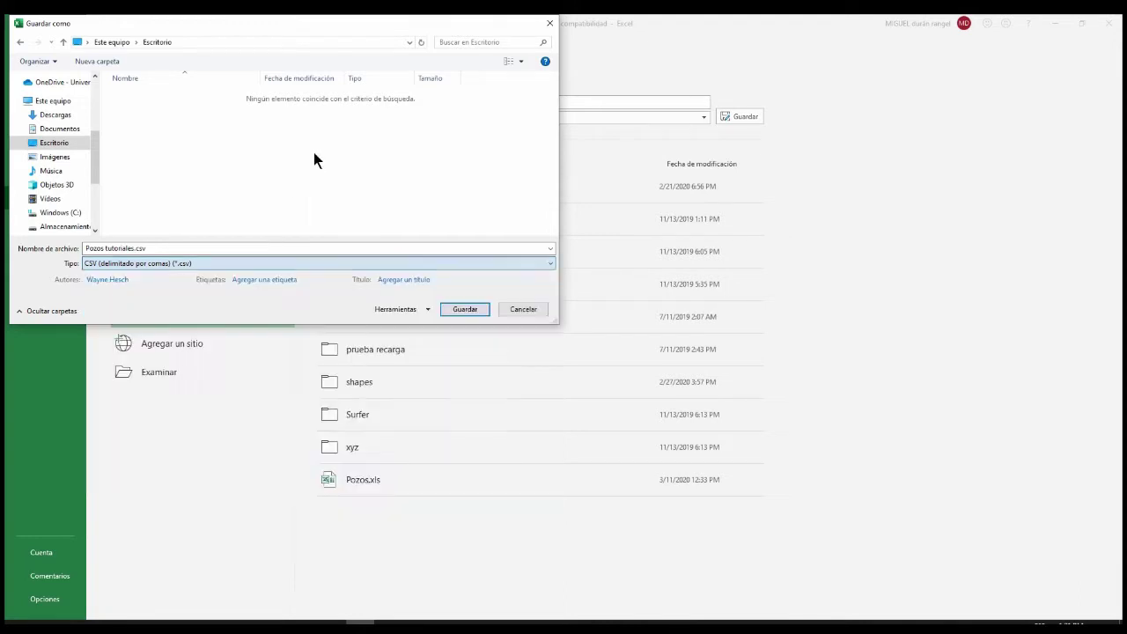
click(464, 309)
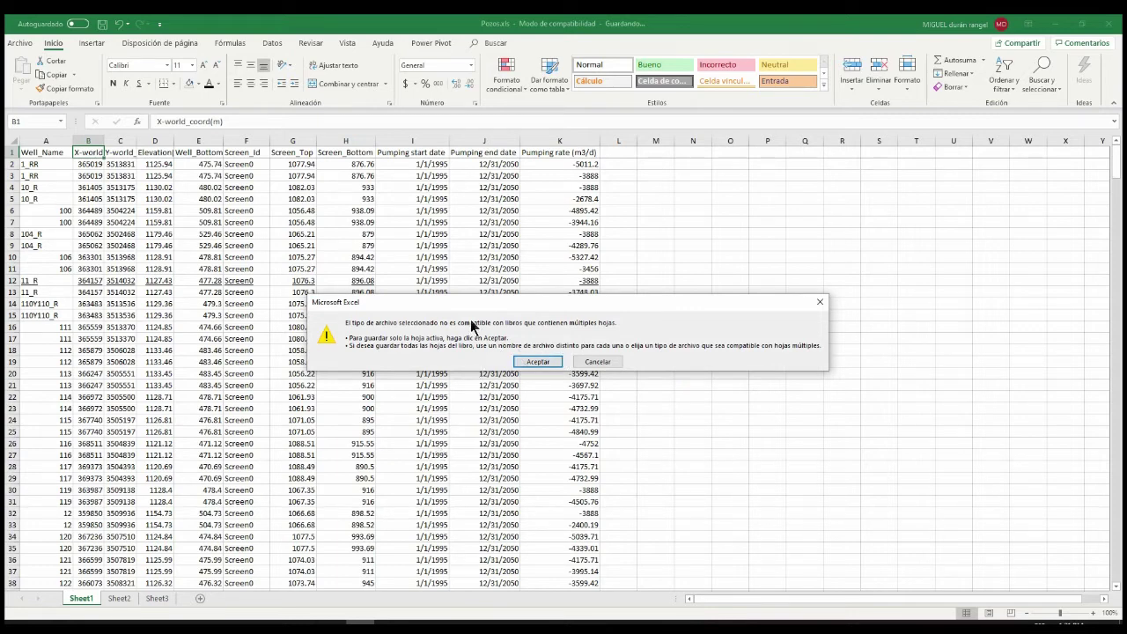
click(538, 363)
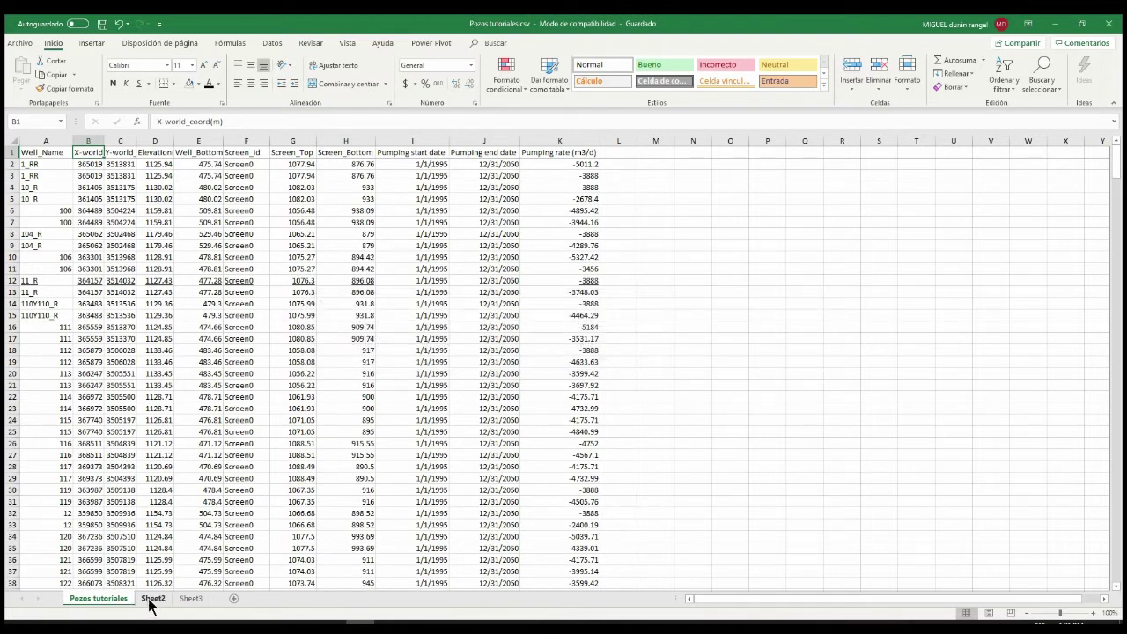
Step: Switch to Visual MODFLOW Flex and start a data import with Well as the data type
mouse_move(375, 622)
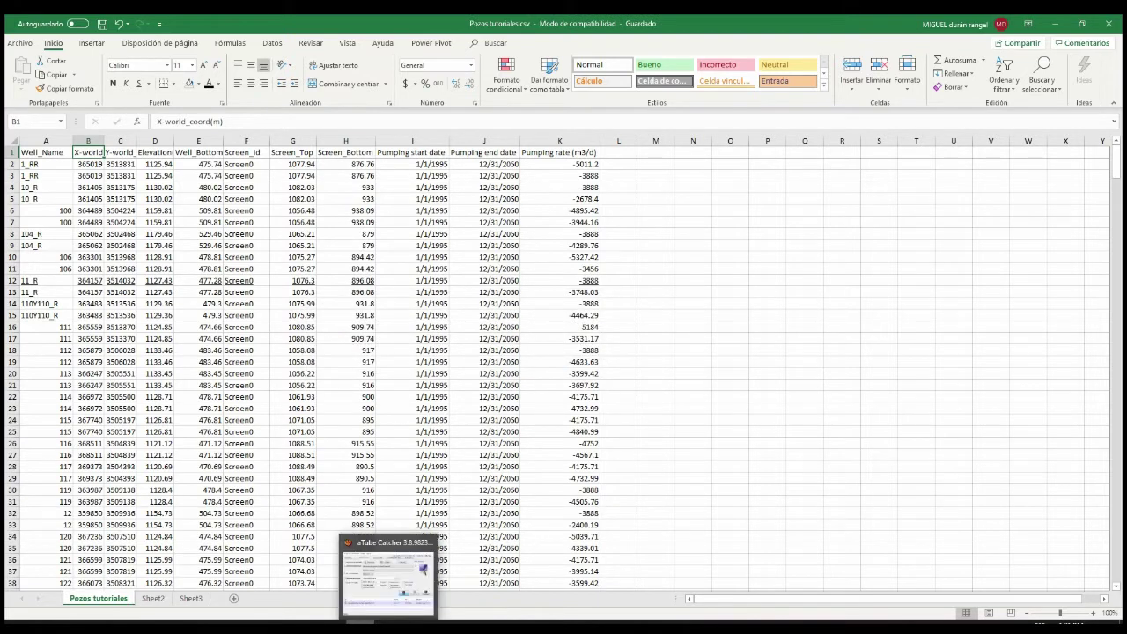
click(393, 576)
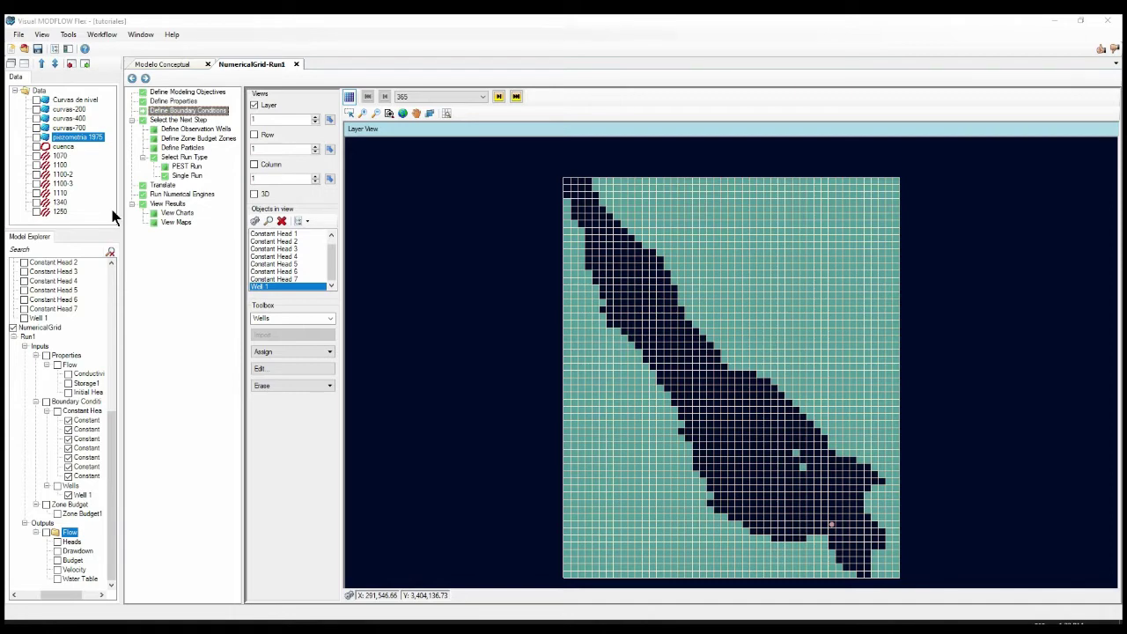
click(24, 212)
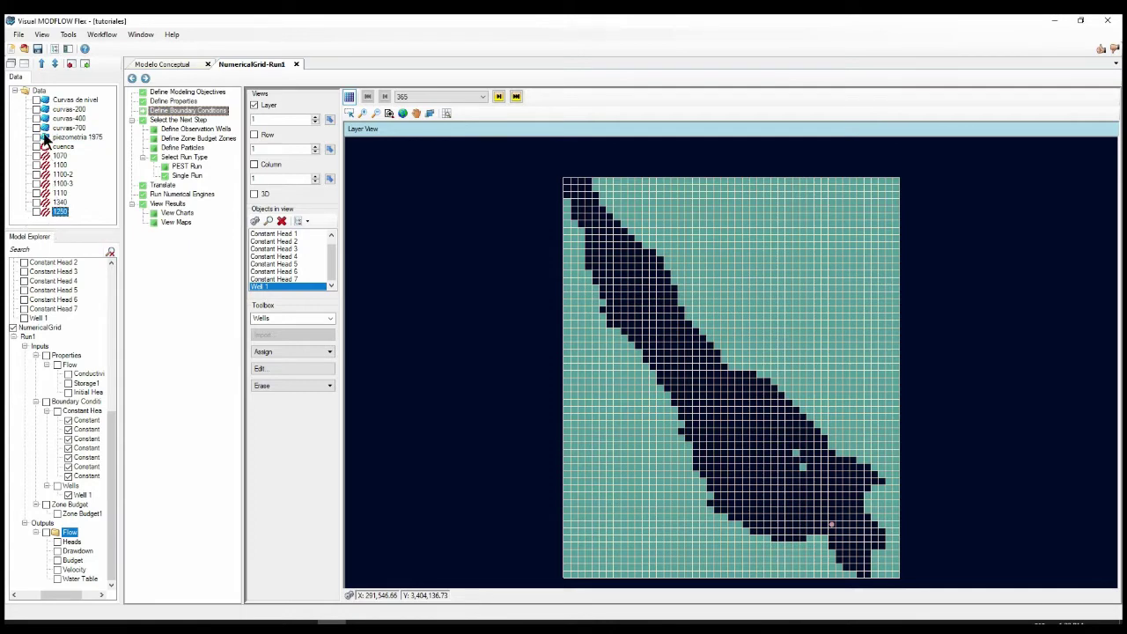
click(19, 35)
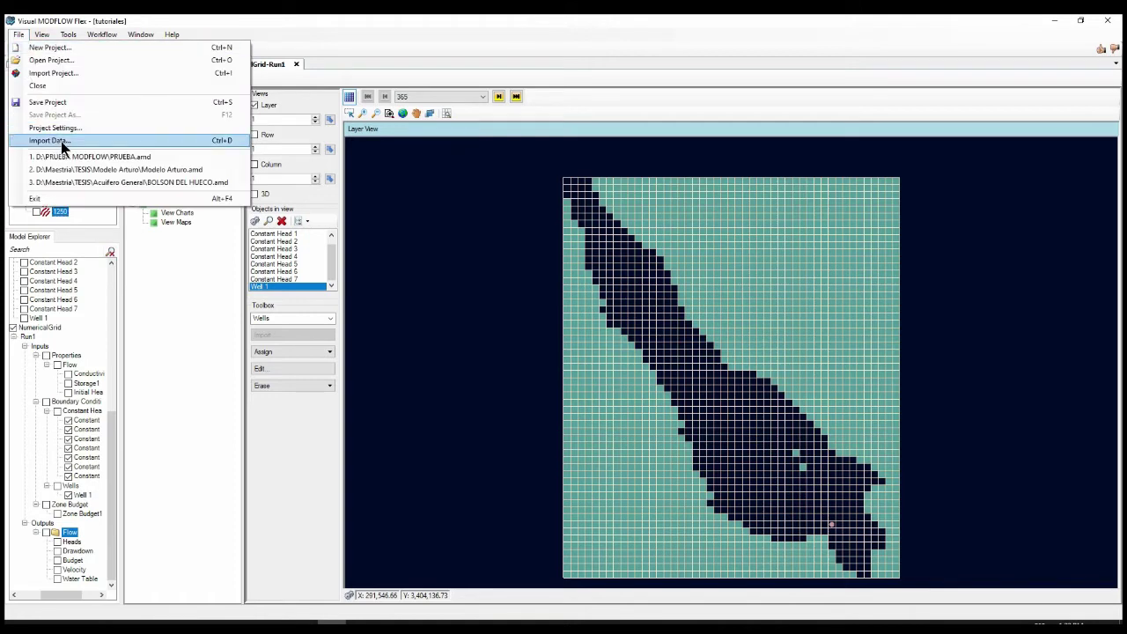
click(176, 140)
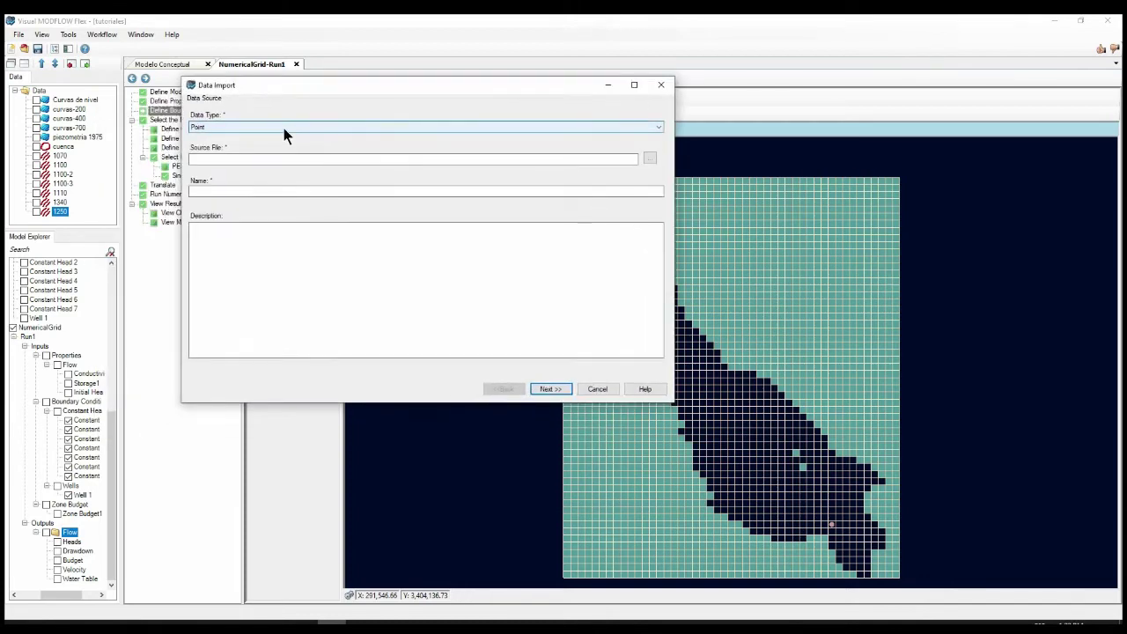
click(284, 127)
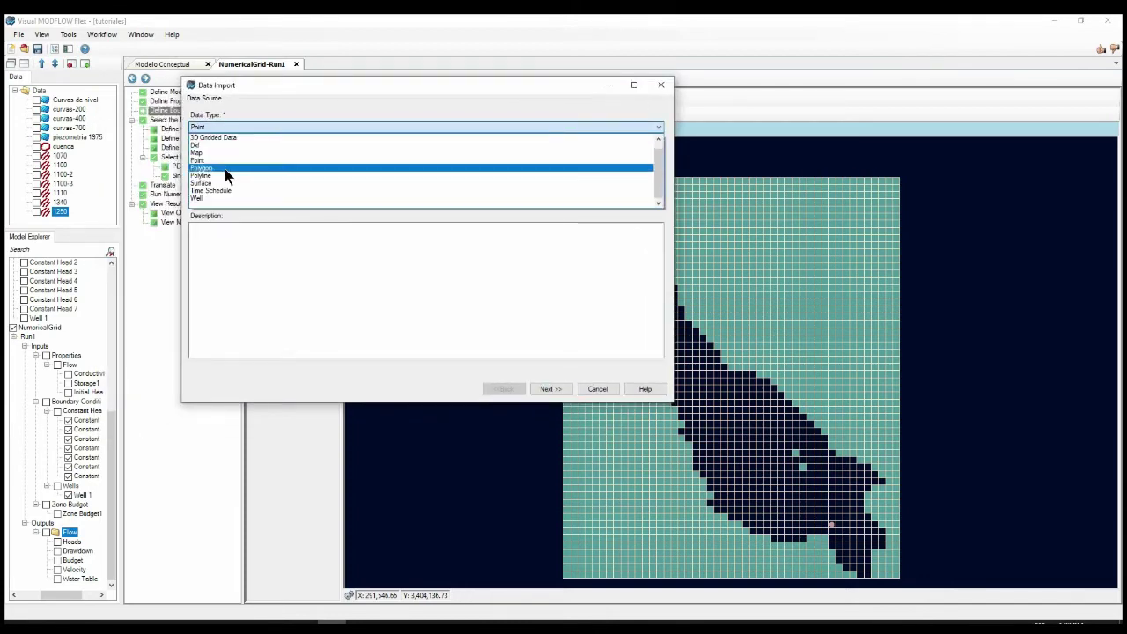
click(202, 200)
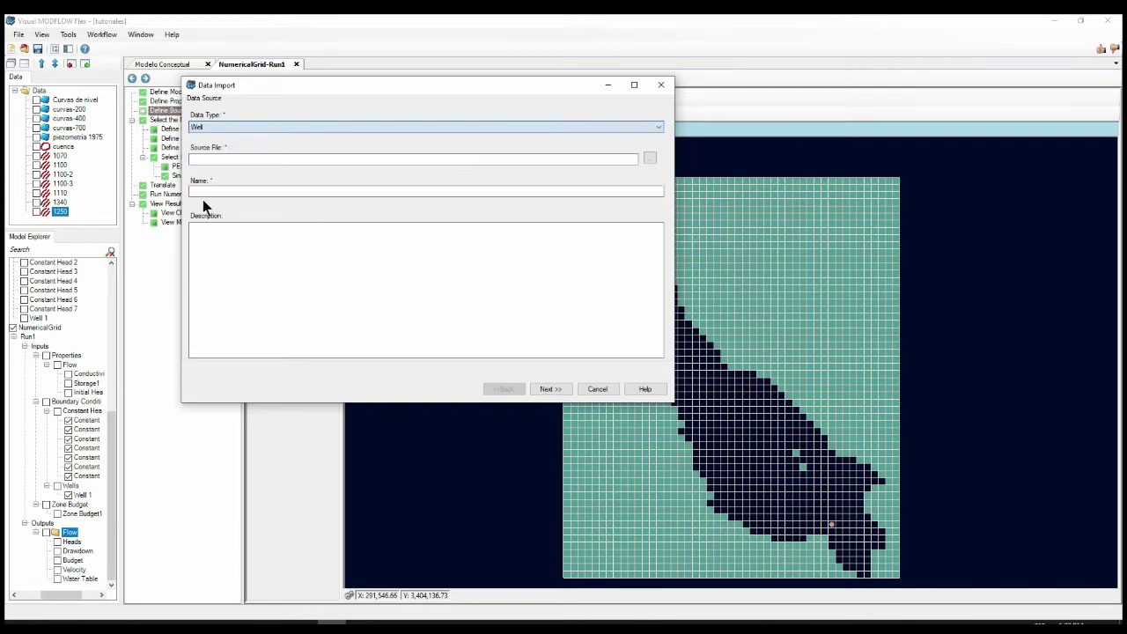
Step: Set Pozos tutoriales.csv from the desktop as the import's source file and try to load its preview
click(650, 159)
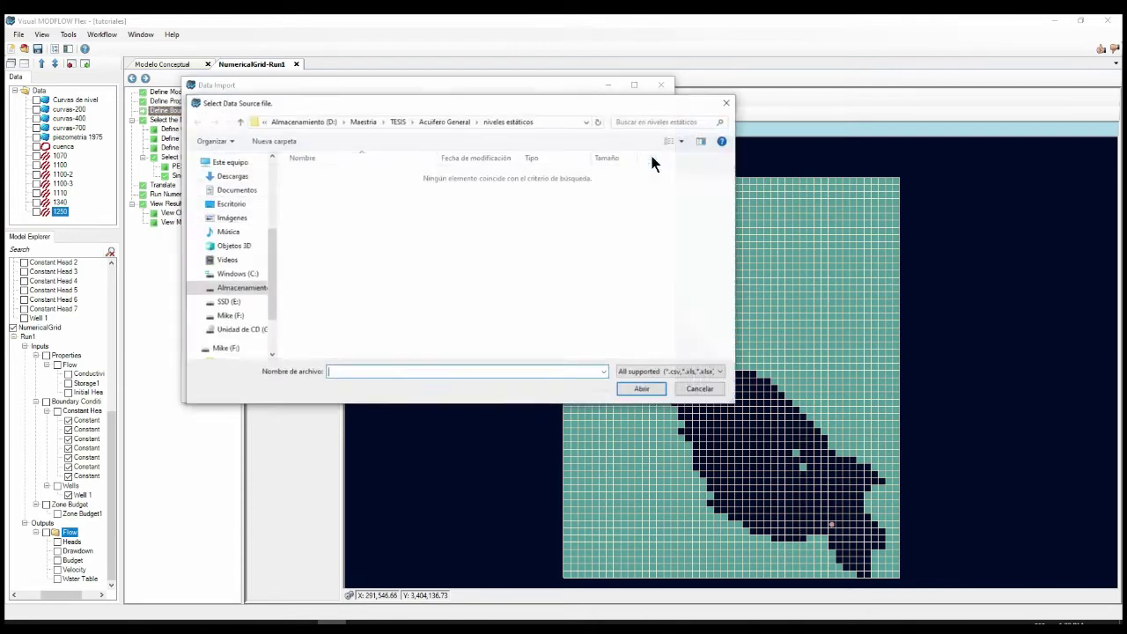
click(233, 205)
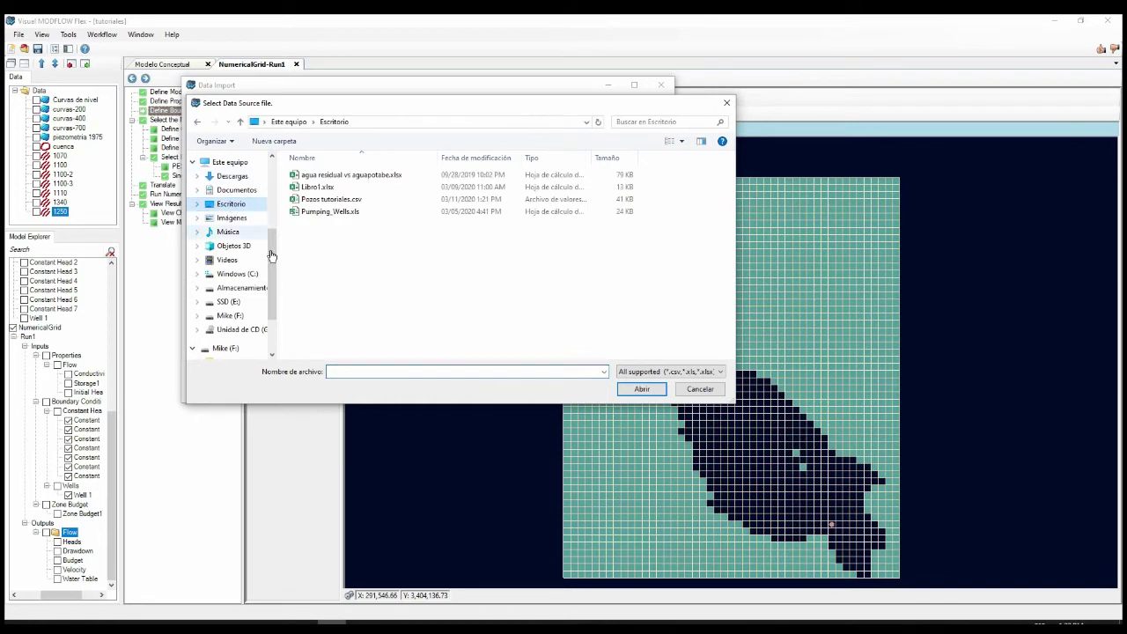
click(349, 201)
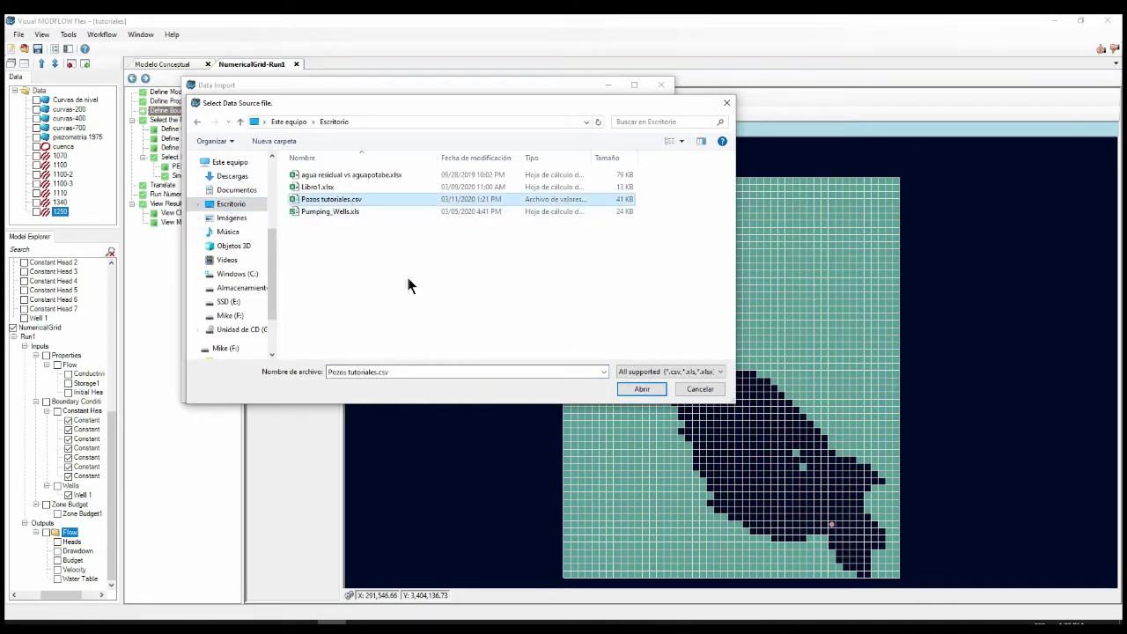
click(627, 388)
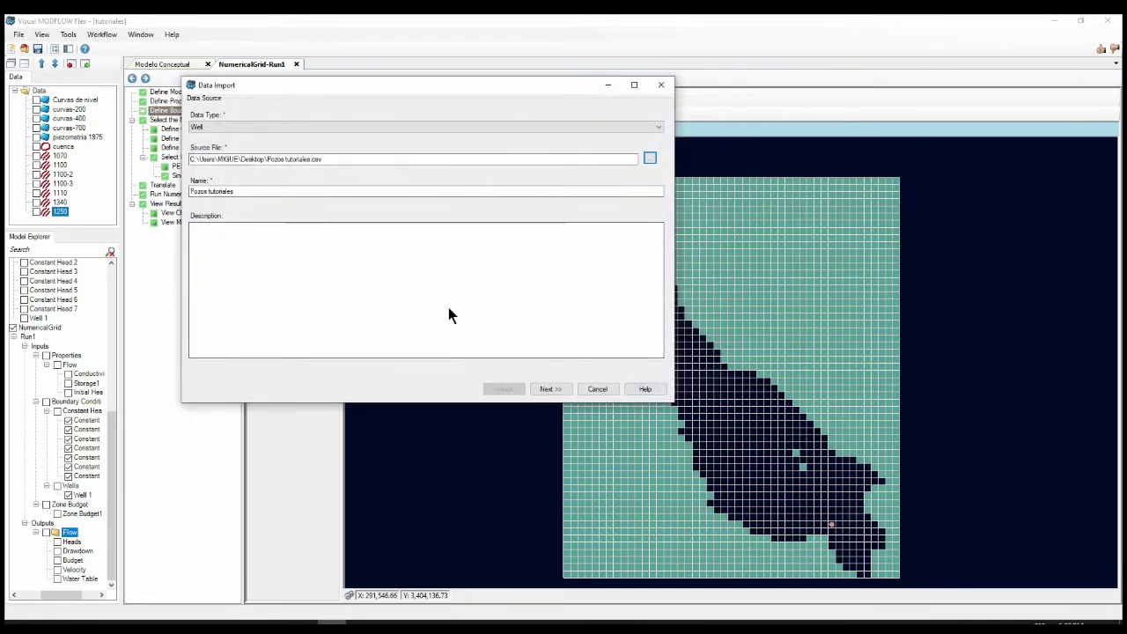
click(550, 389)
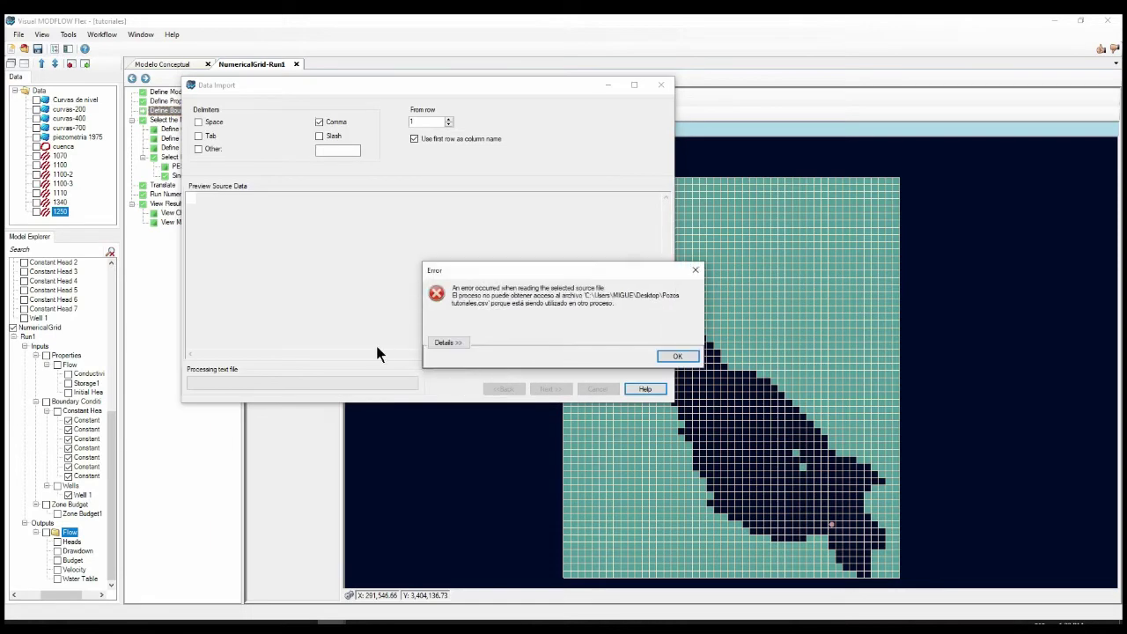
Step: Close the Pozos tutoriales.csv workbook in Excel and reload the file into the well data import preview
click(675, 358)
click(361, 625)
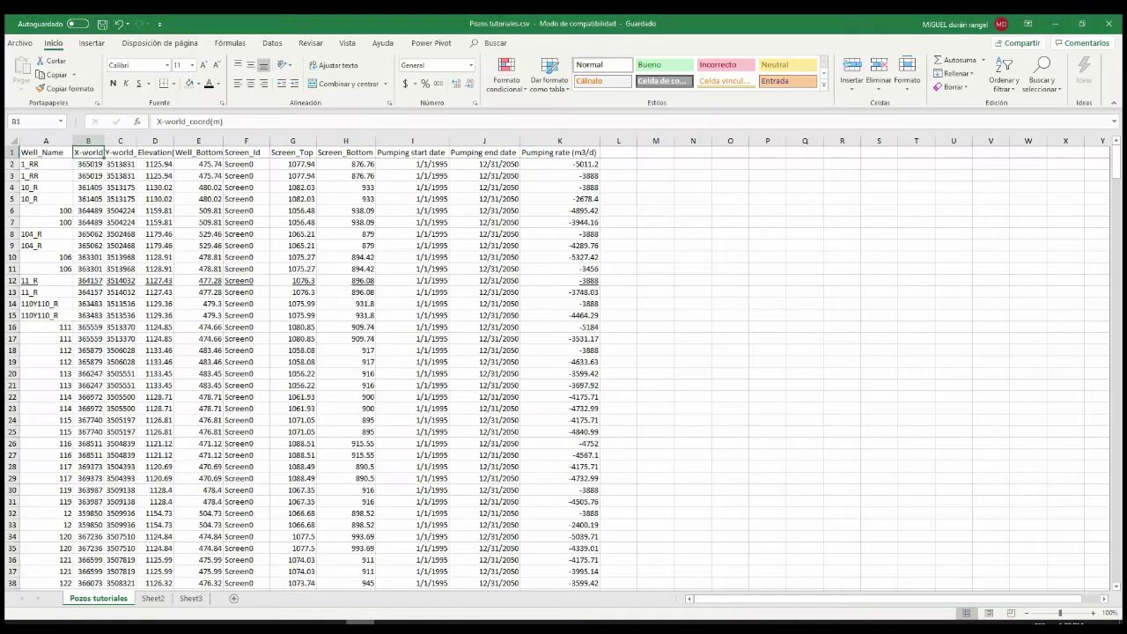
right_click(361, 626)
click(335, 608)
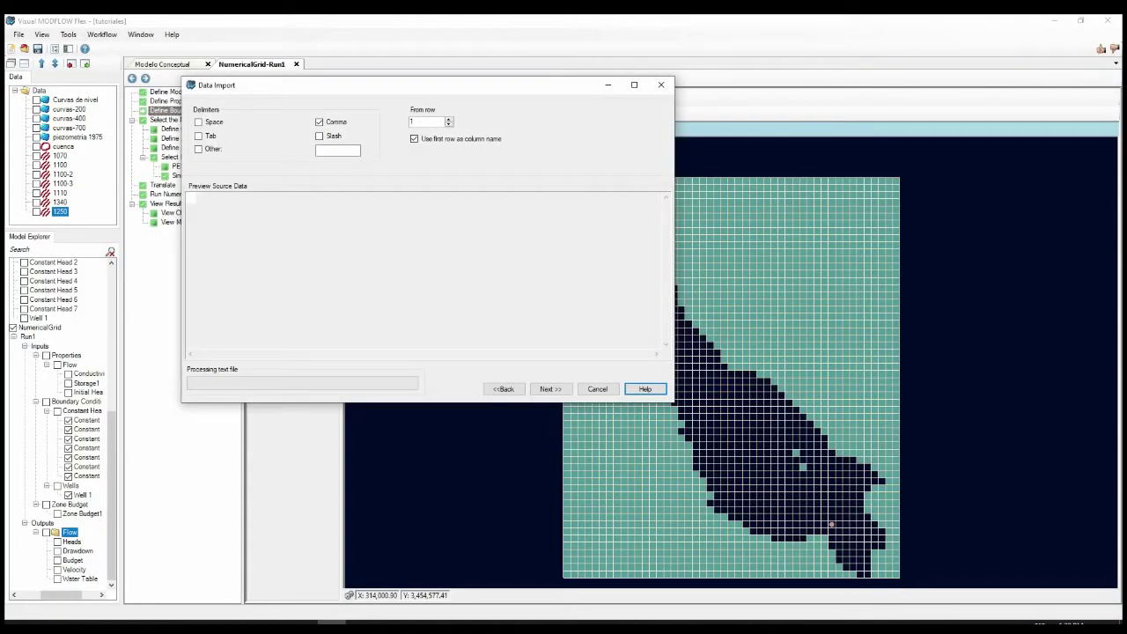
click(504, 388)
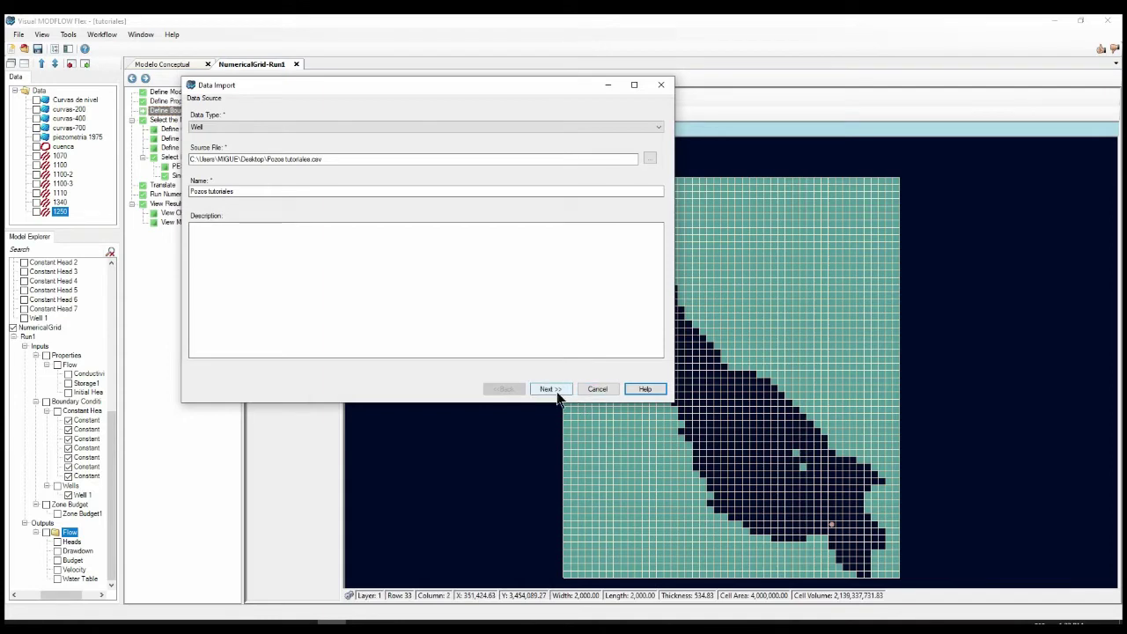
click(550, 389)
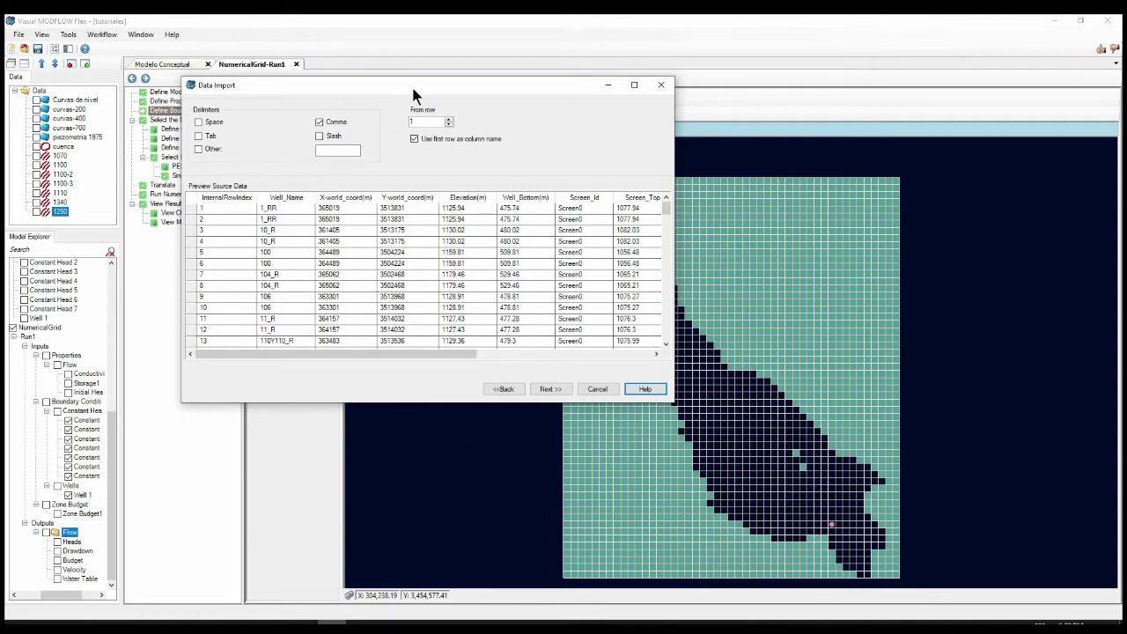
Step: Compare the source preview with and without the first row used as column names, leaving that option enabled
drag(413, 90, 376, 89)
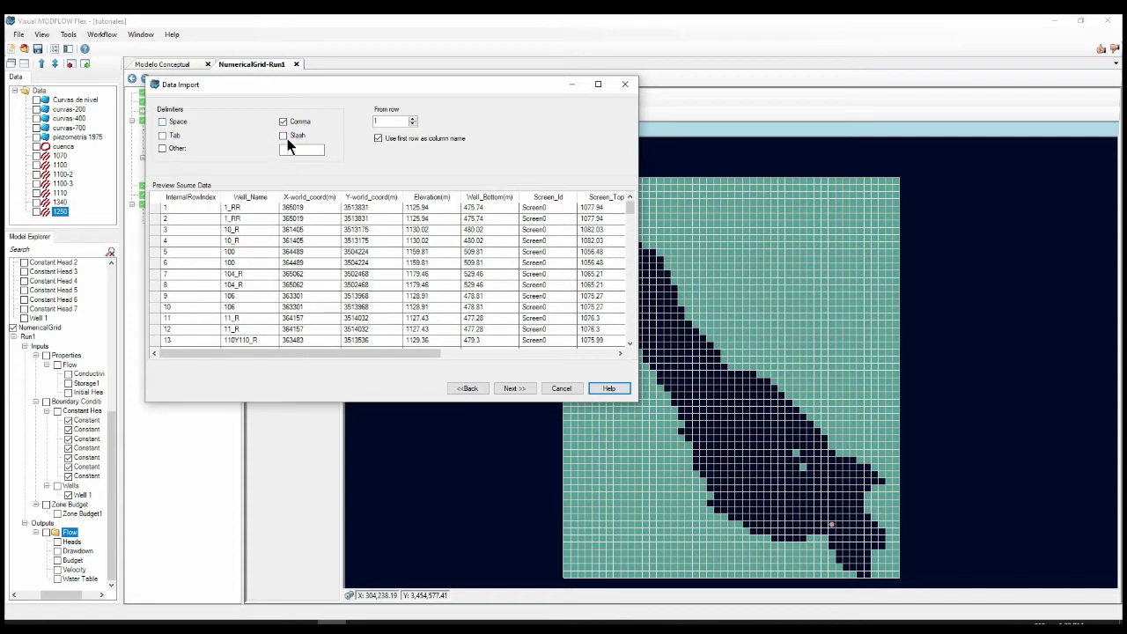
click(312, 153)
click(387, 141)
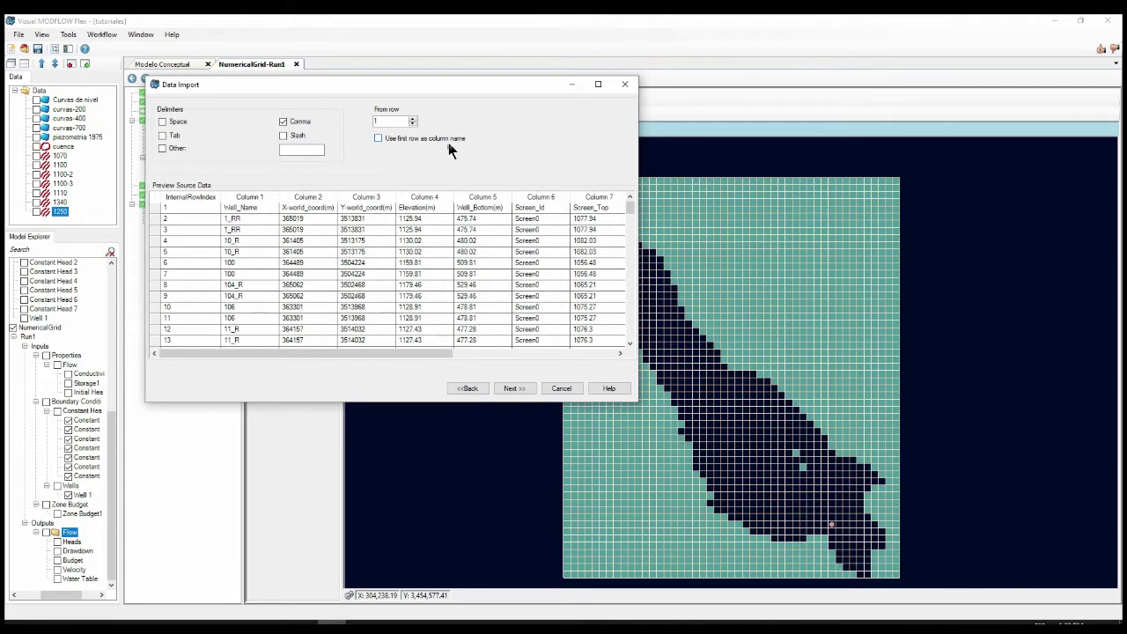
click(388, 140)
click(388, 140)
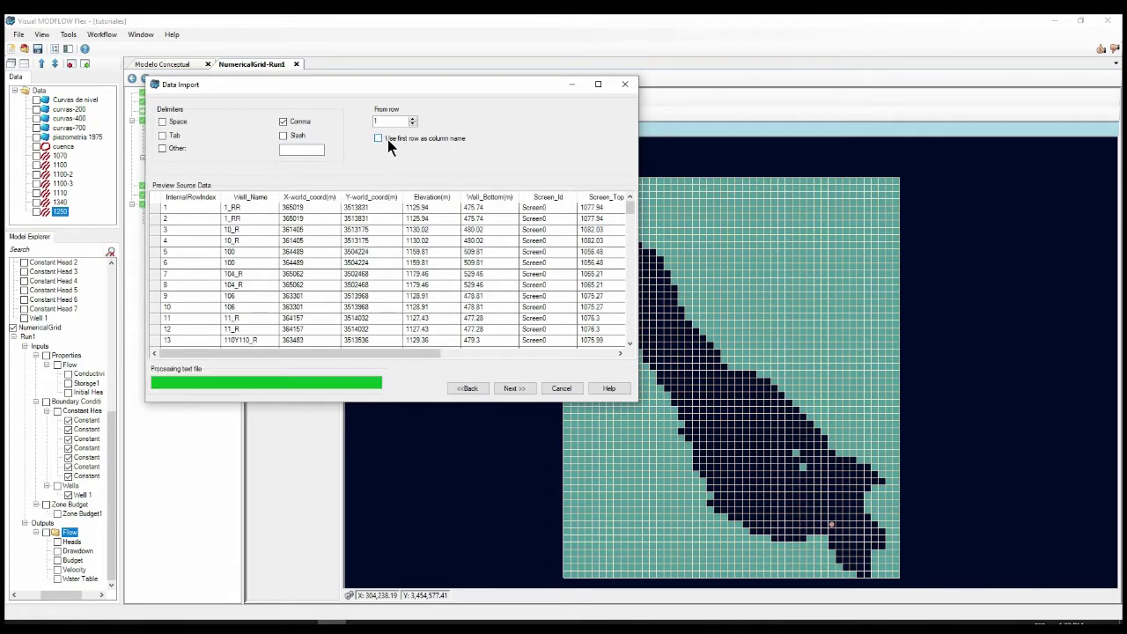
click(388, 140)
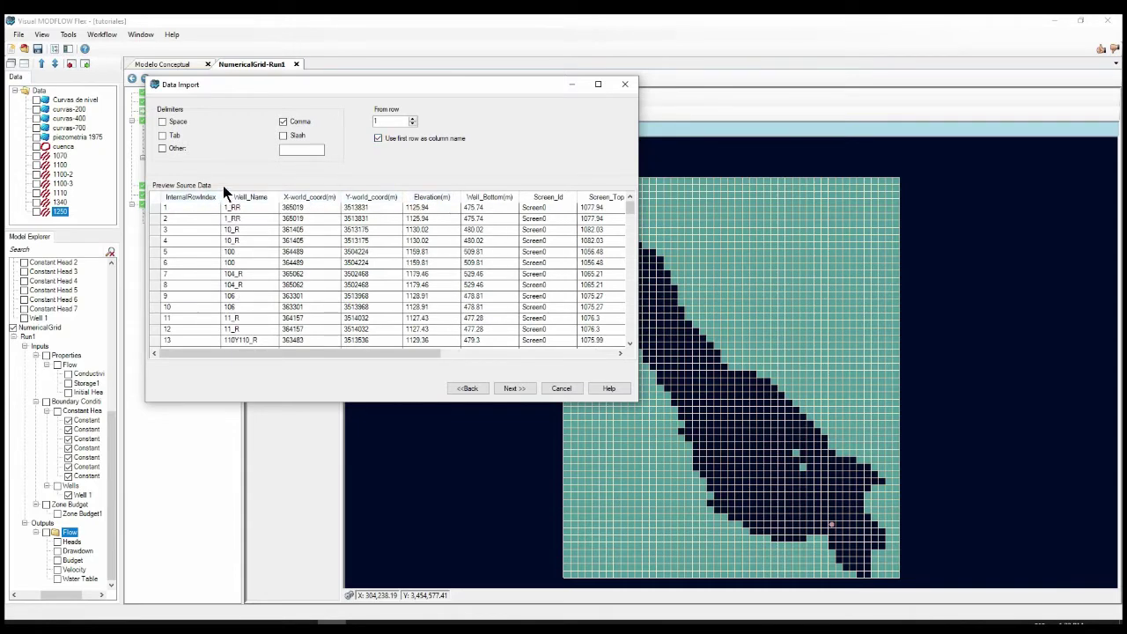
click(381, 139)
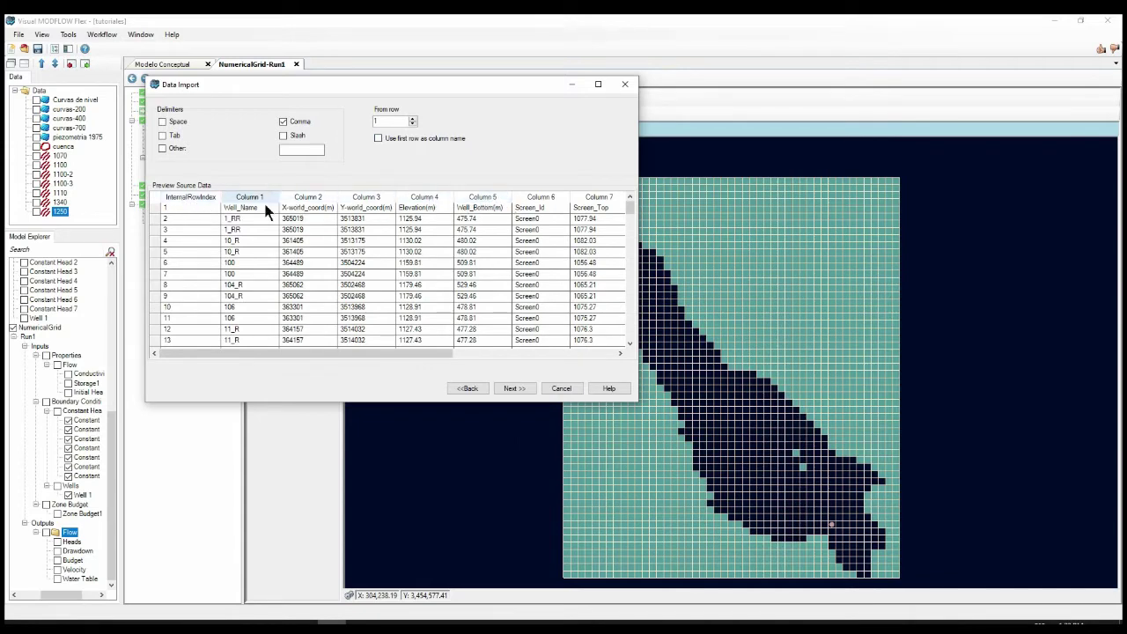
click(155, 208)
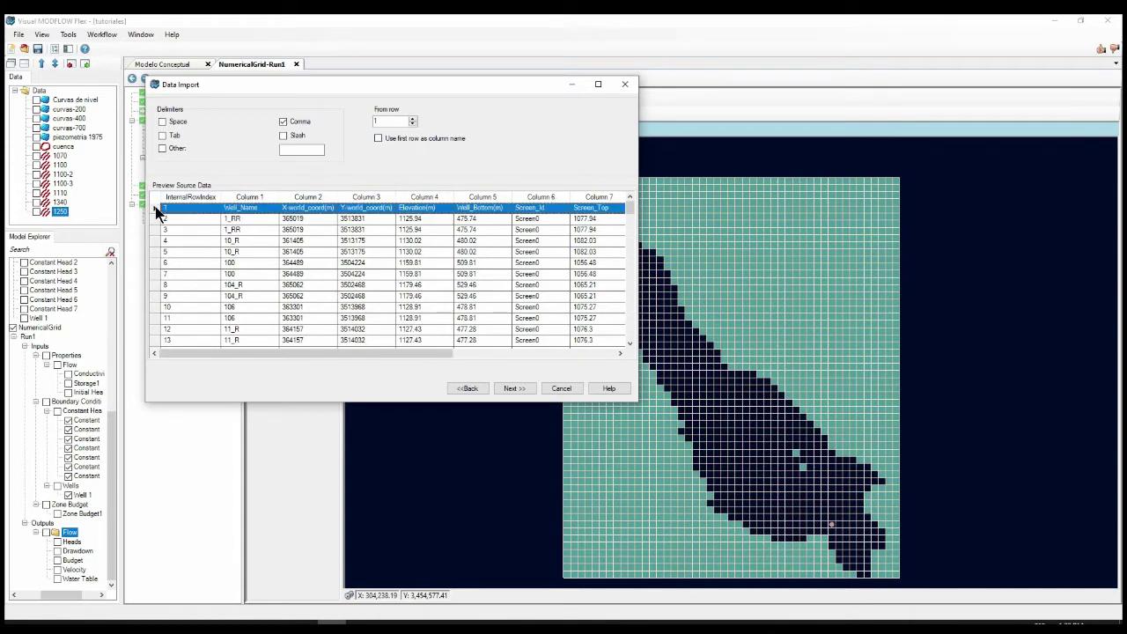
click(379, 140)
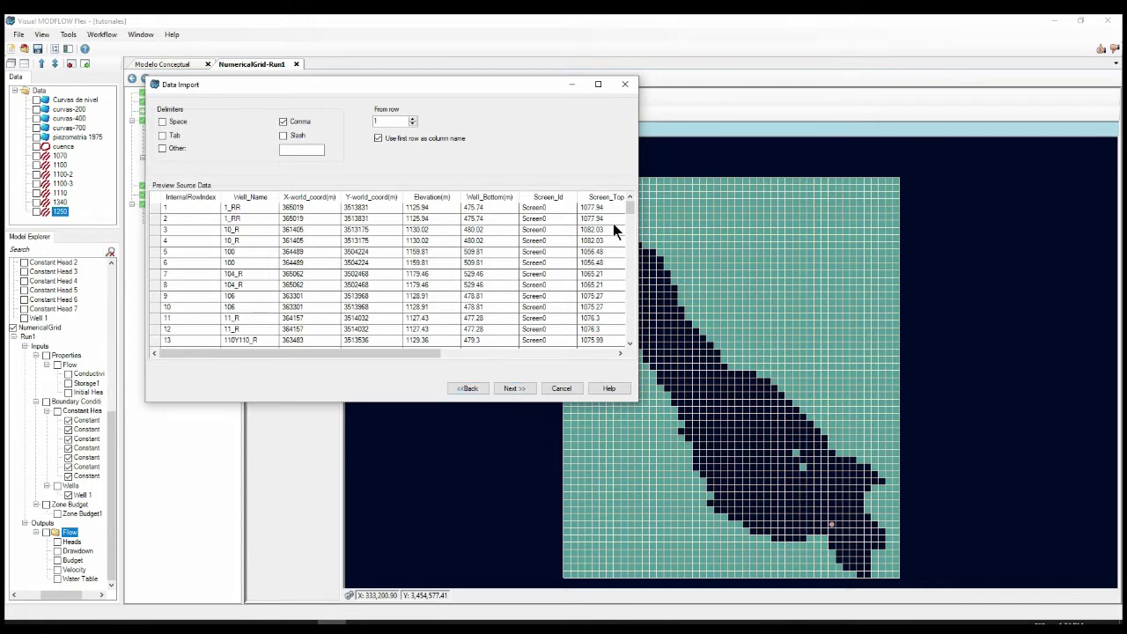
Step: Review the well records in the source data preview and proceed to the well import options
mouse_move(634, 205)
mouse_down()
mouse_move(627, 342)
mouse_move(626, 201)
mouse_up()
click(415, 343)
click(425, 346)
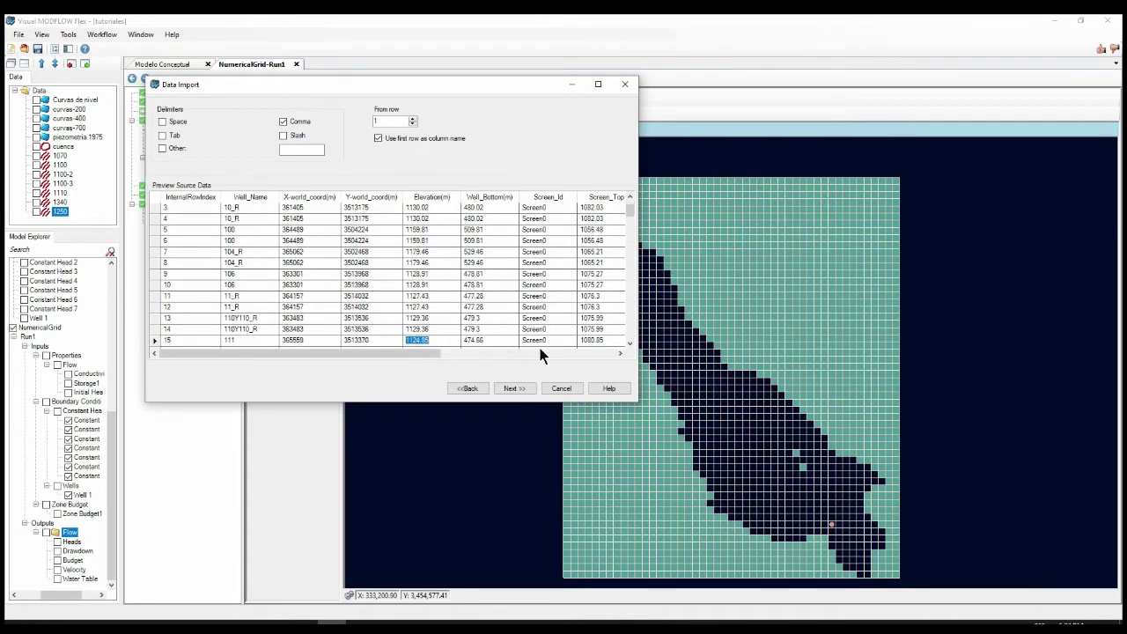
drag(432, 359, 550, 267)
mouse_move(631, 205)
mouse_down()
mouse_move(630, 366)
mouse_move(632, 202)
mouse_up()
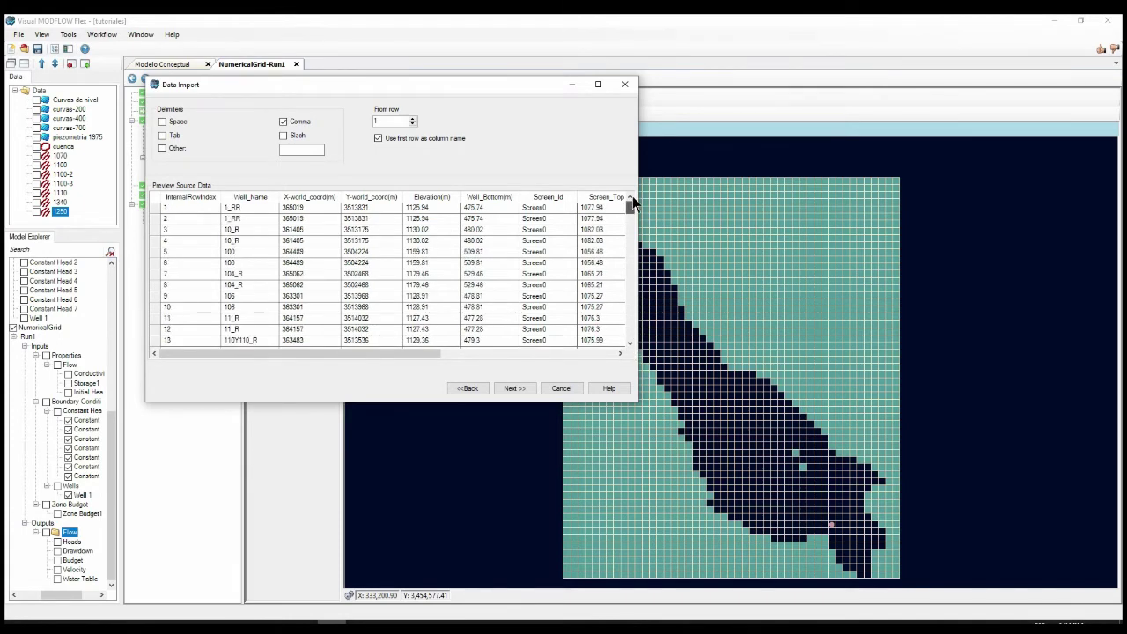
click(509, 388)
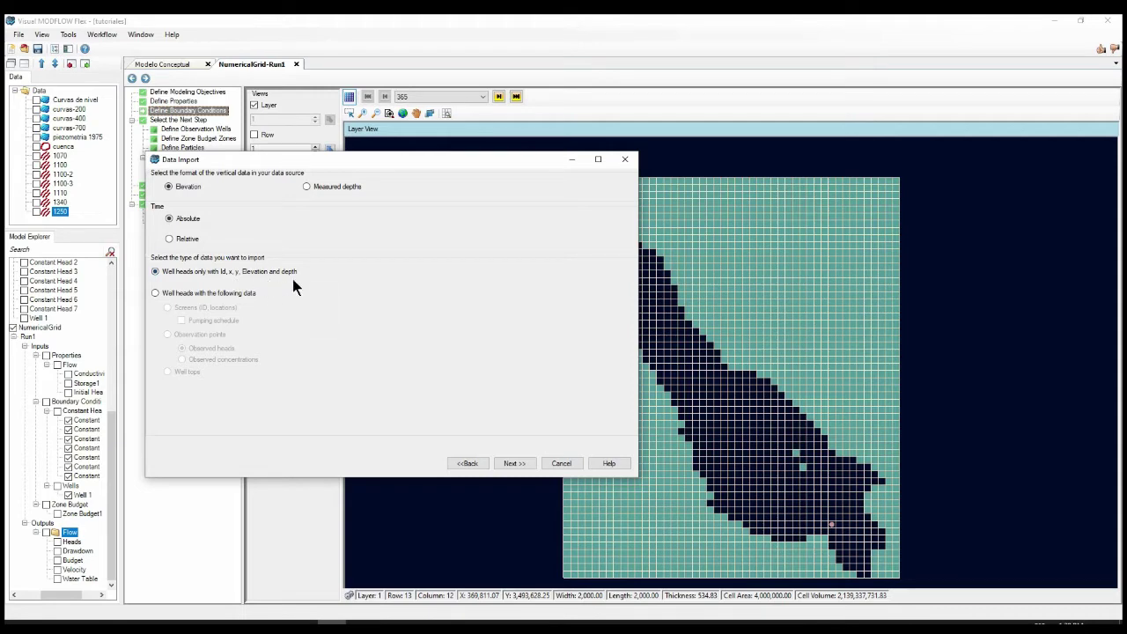
Step: Set the import to well heads with screens and pumping schedule, and accept UTM Zone 13N(WGS84) as the source coordinate system
click(247, 298)
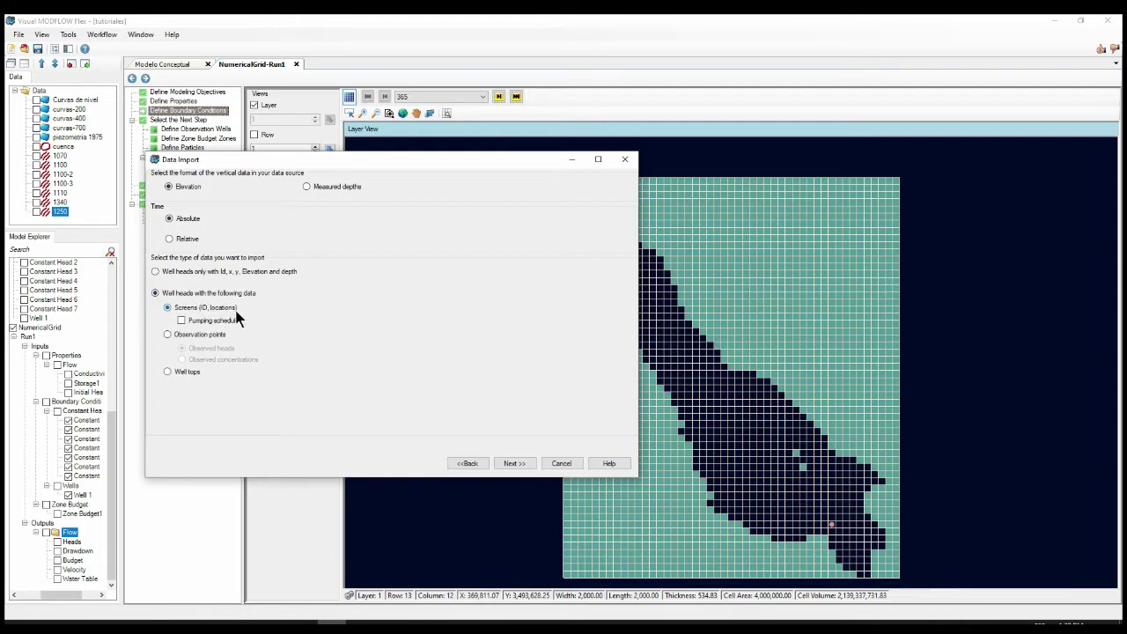
click(181, 320)
click(499, 461)
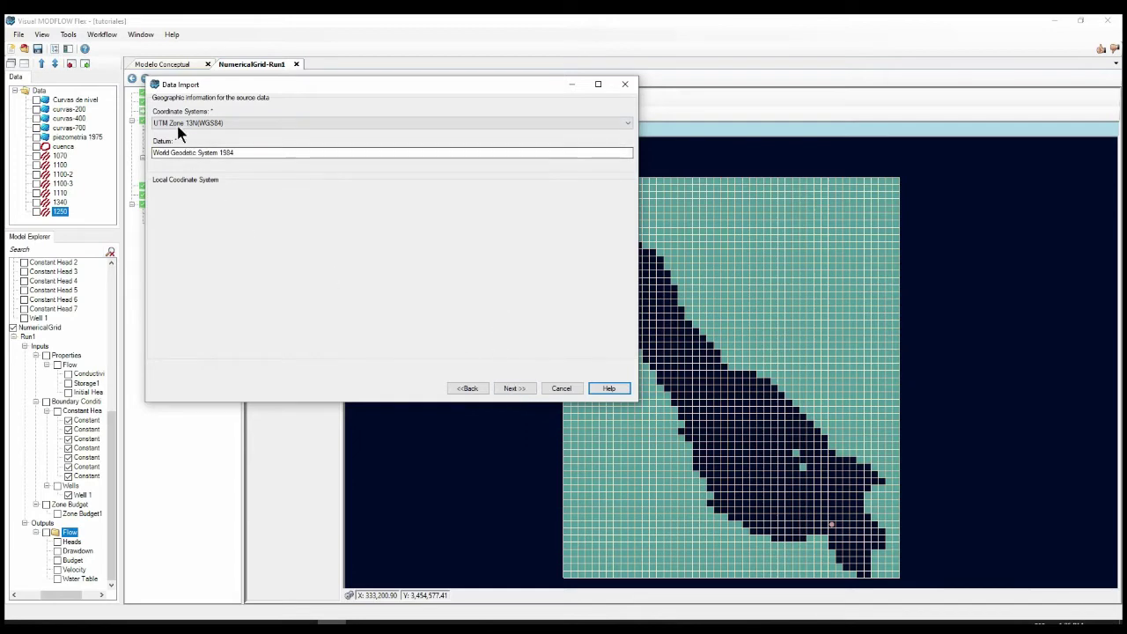
click(519, 390)
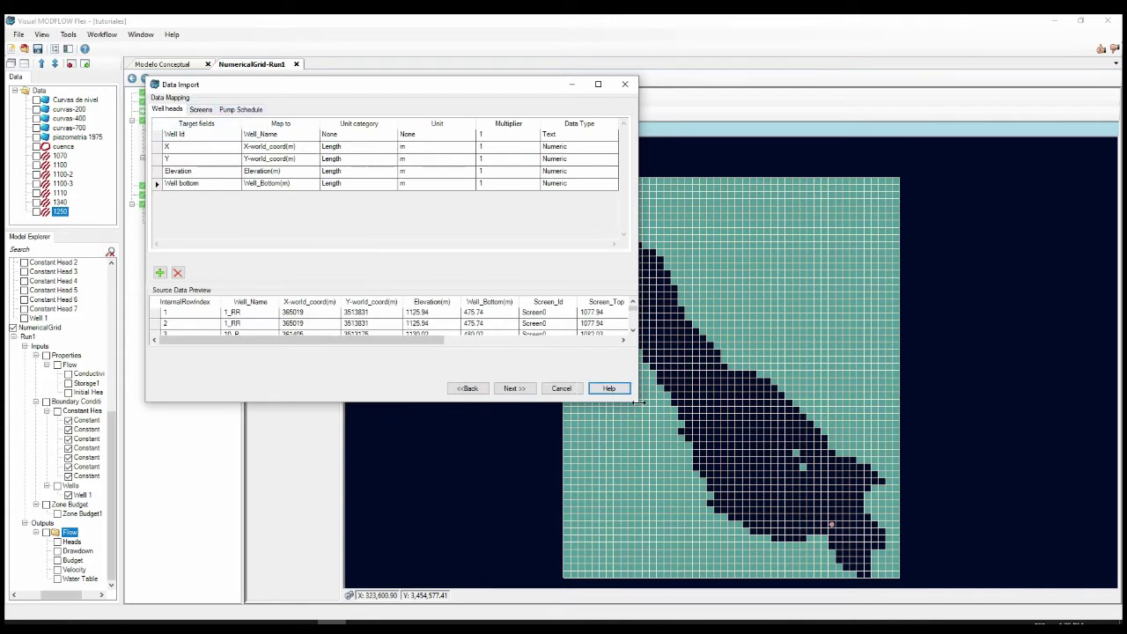
Step: Enlarge the Data Import dialog and map the well heads' Well Id field to the Well_Name column
drag(637, 401, 765, 534)
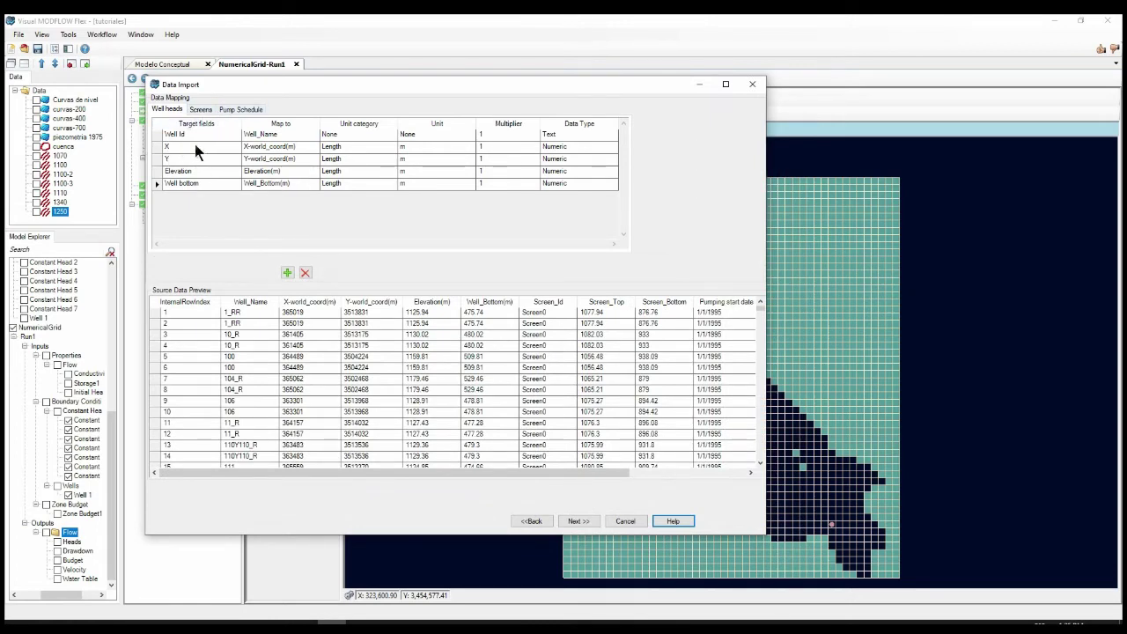
click(555, 188)
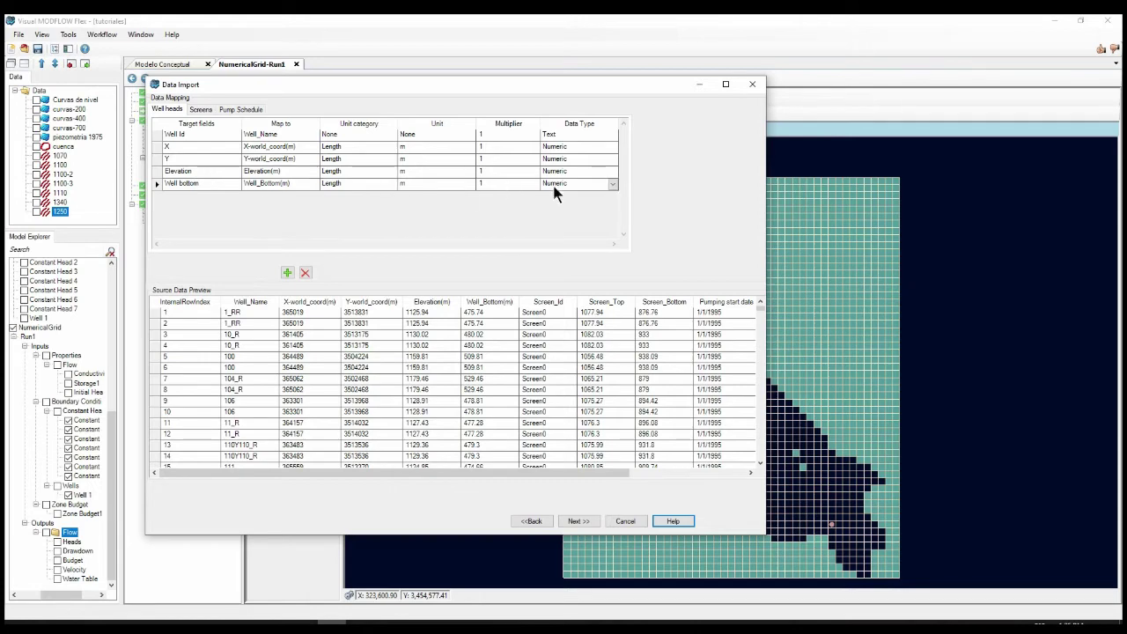
click(200, 133)
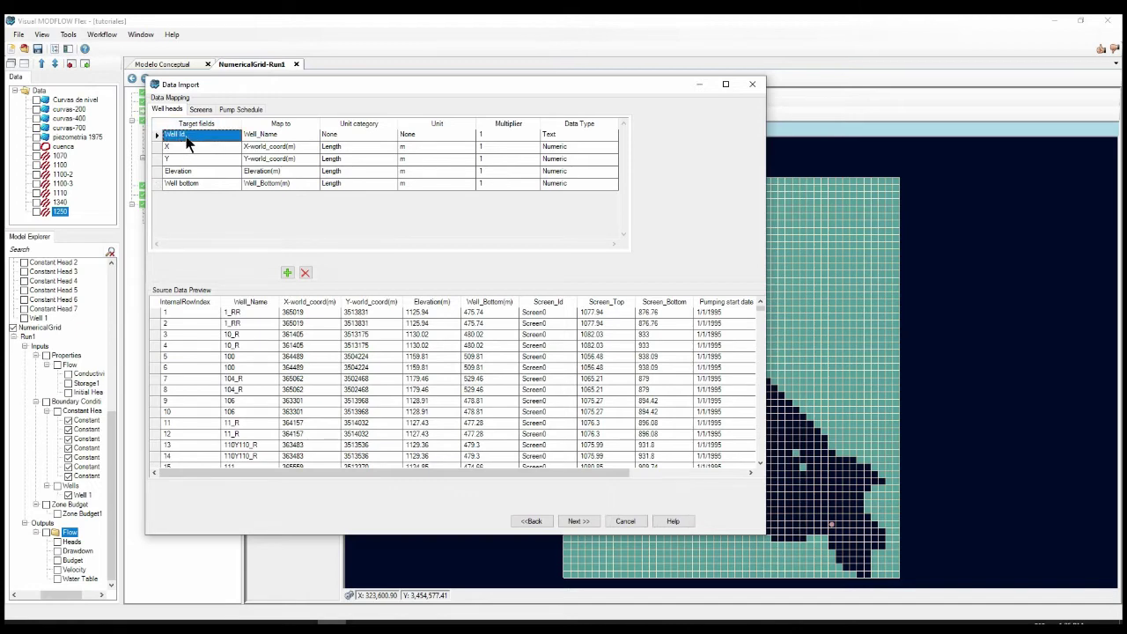
click(313, 134)
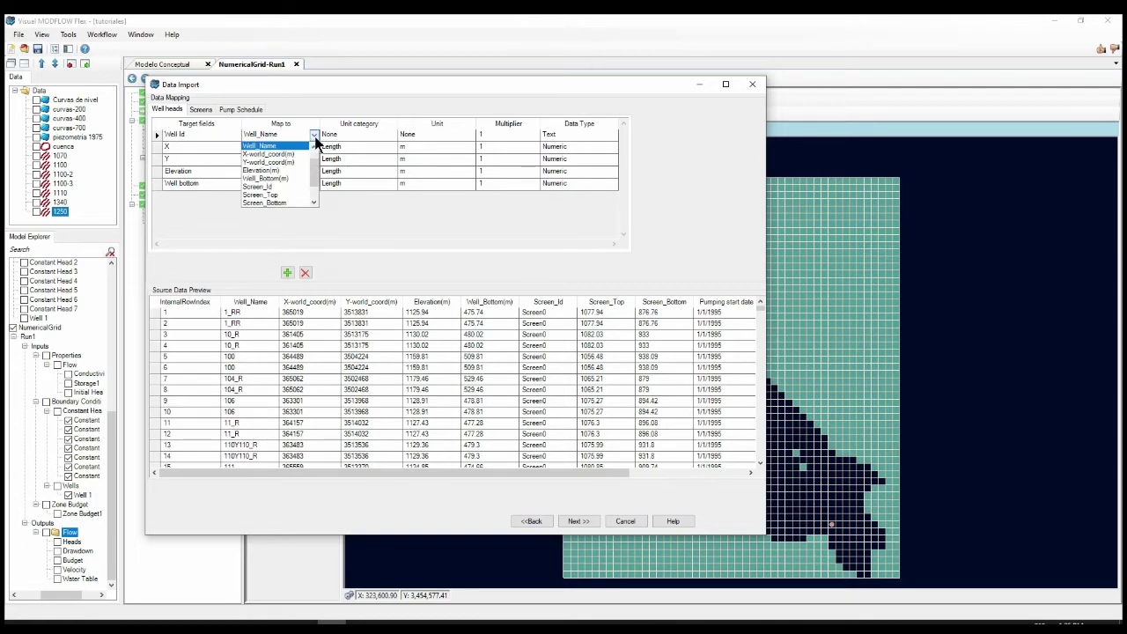
mouse_move(315, 151)
mouse_down()
mouse_move(315, 205)
mouse_move(314, 165)
mouse_up()
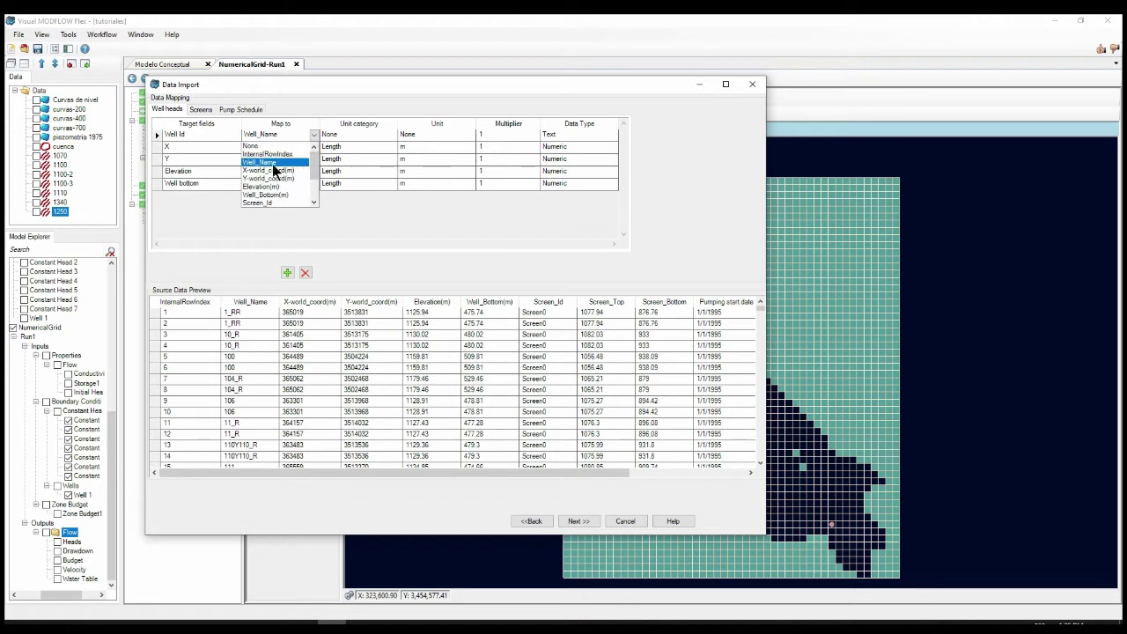
click(273, 164)
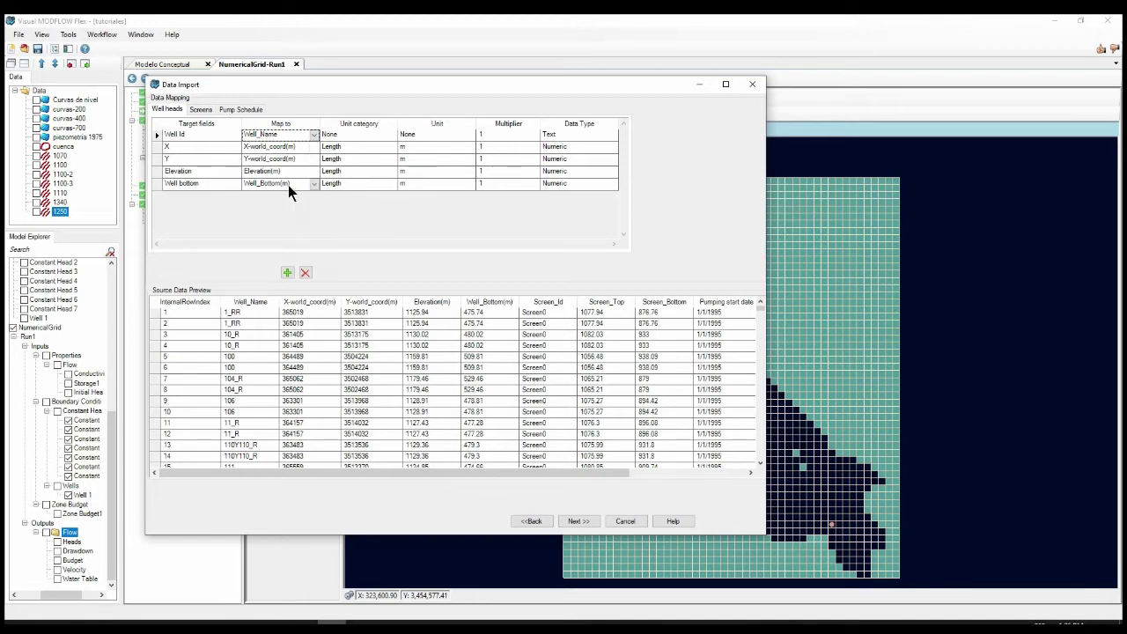
Step: Check the source column choices for the Well bottom field, keeping it mapped to Well_Bottom(m)
click(314, 184)
mouse_move(315, 229)
mouse_down()
mouse_move(313, 199)
mouse_move(314, 231)
mouse_up()
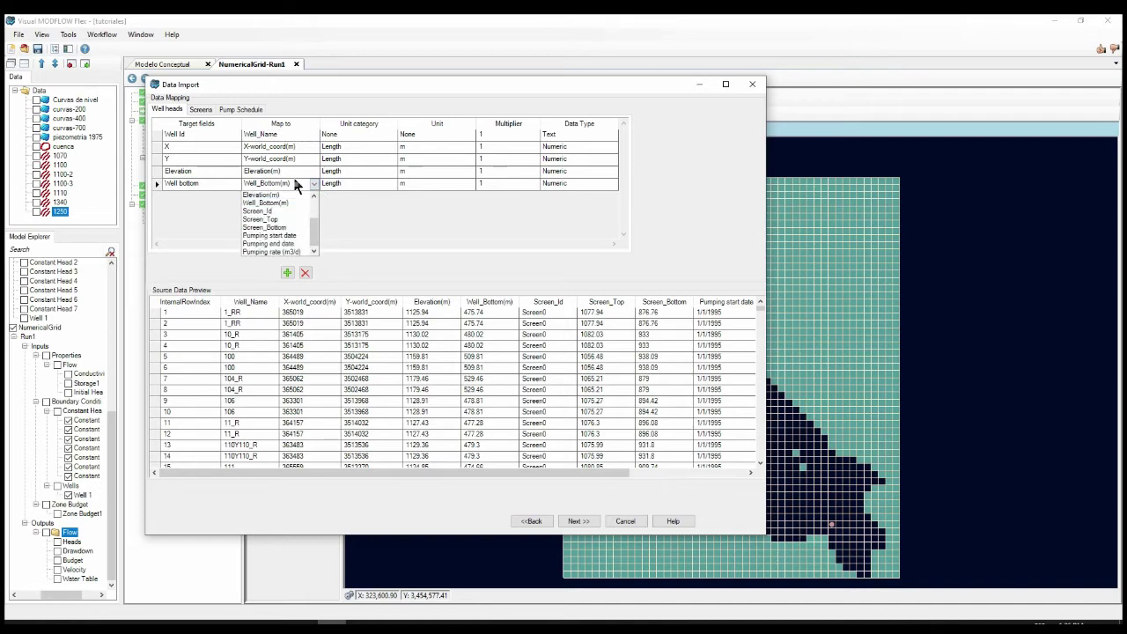
drag(315, 230, 362, 225)
click(361, 226)
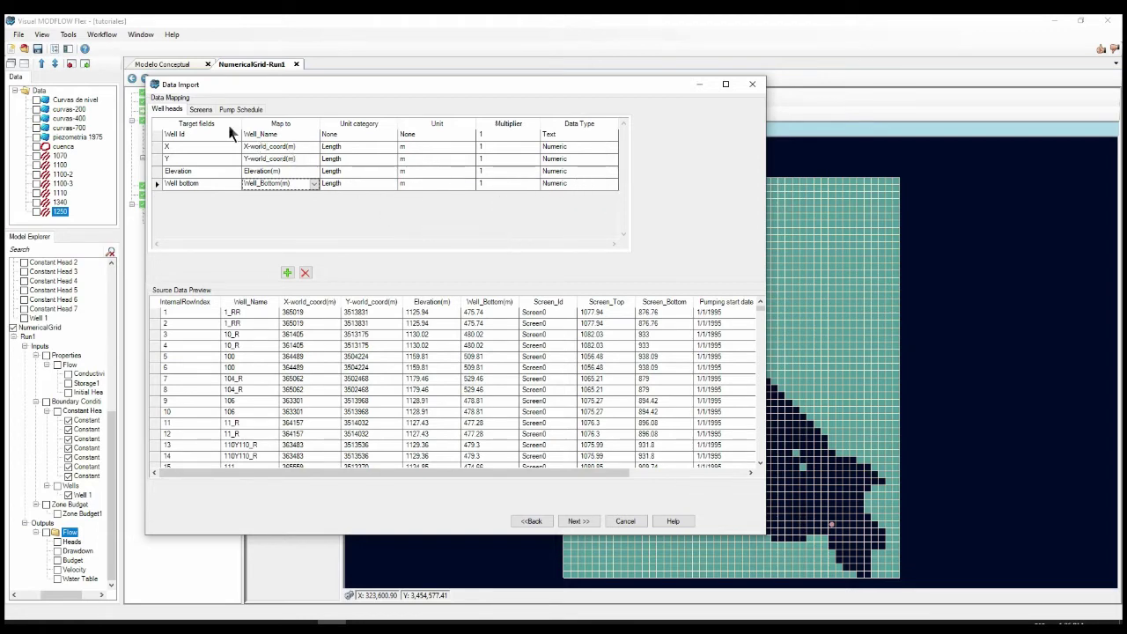
Step: Review the screens' ID, top and bottom field mapping and the last rows of the source data preview
click(202, 110)
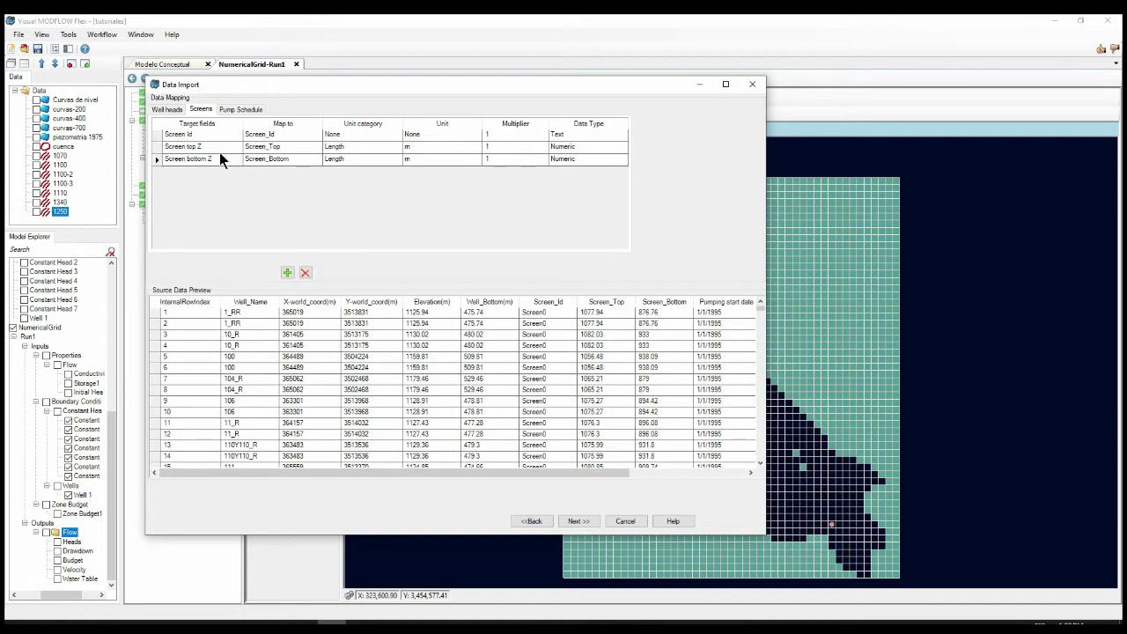
mouse_move(289, 165)
drag(757, 308, 775, 478)
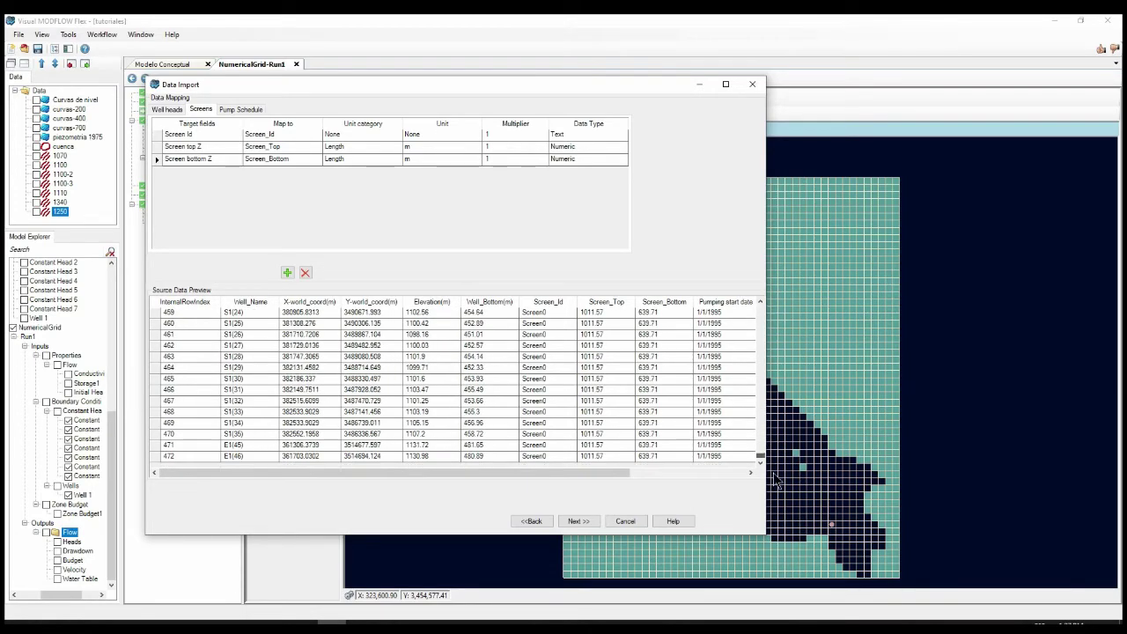
Step: Set the data type of the pump schedule's Pumping start date field to DateTime
click(236, 110)
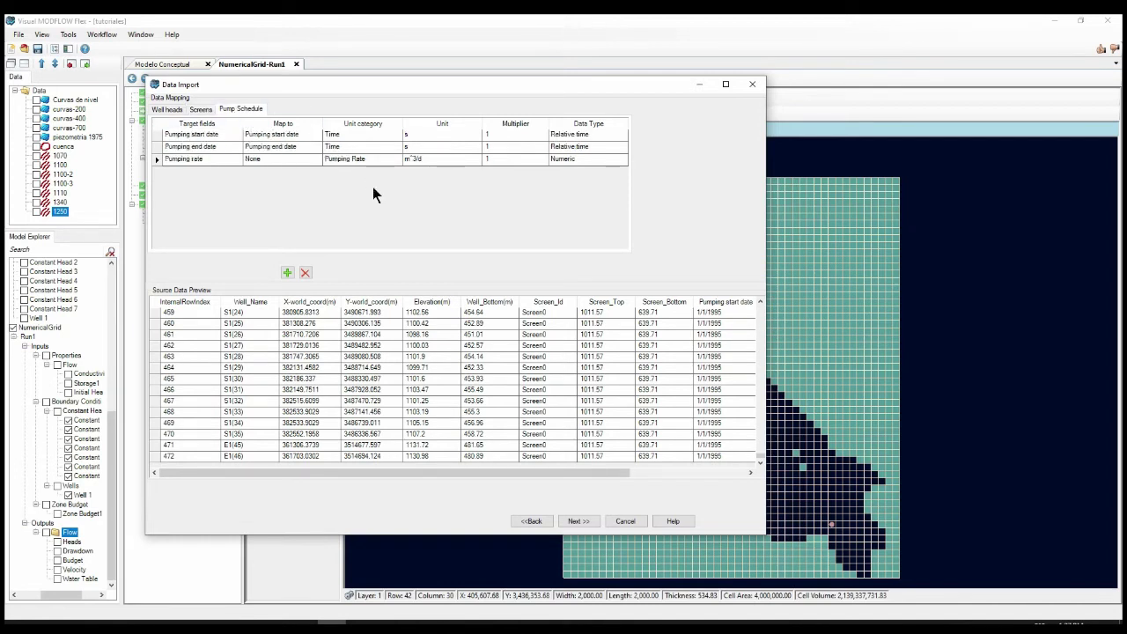
click(288, 137)
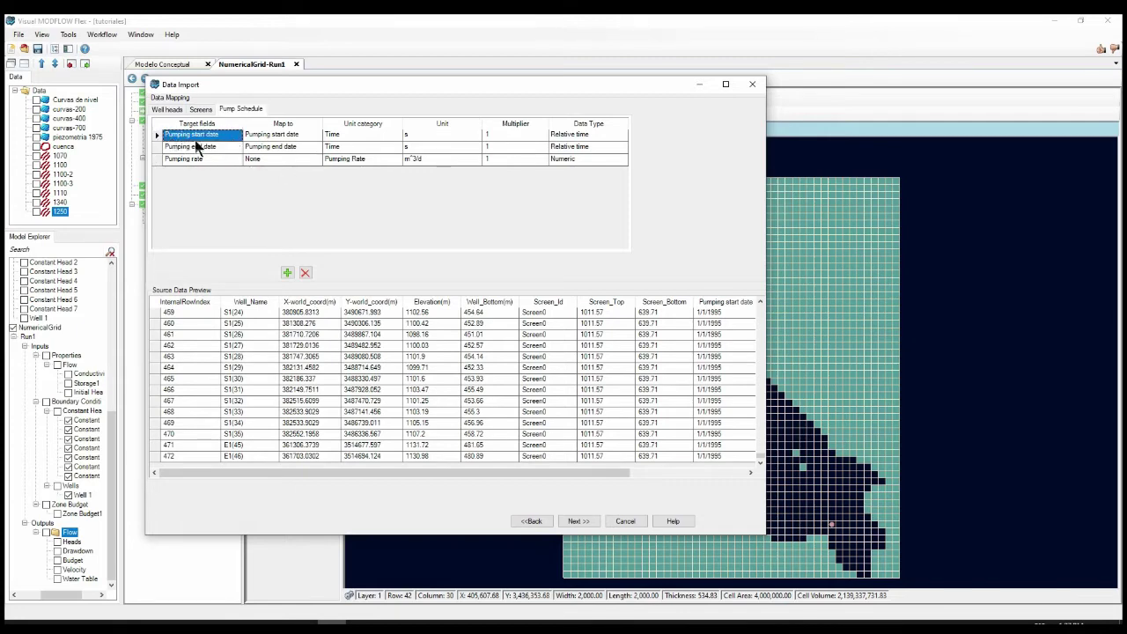
click(607, 135)
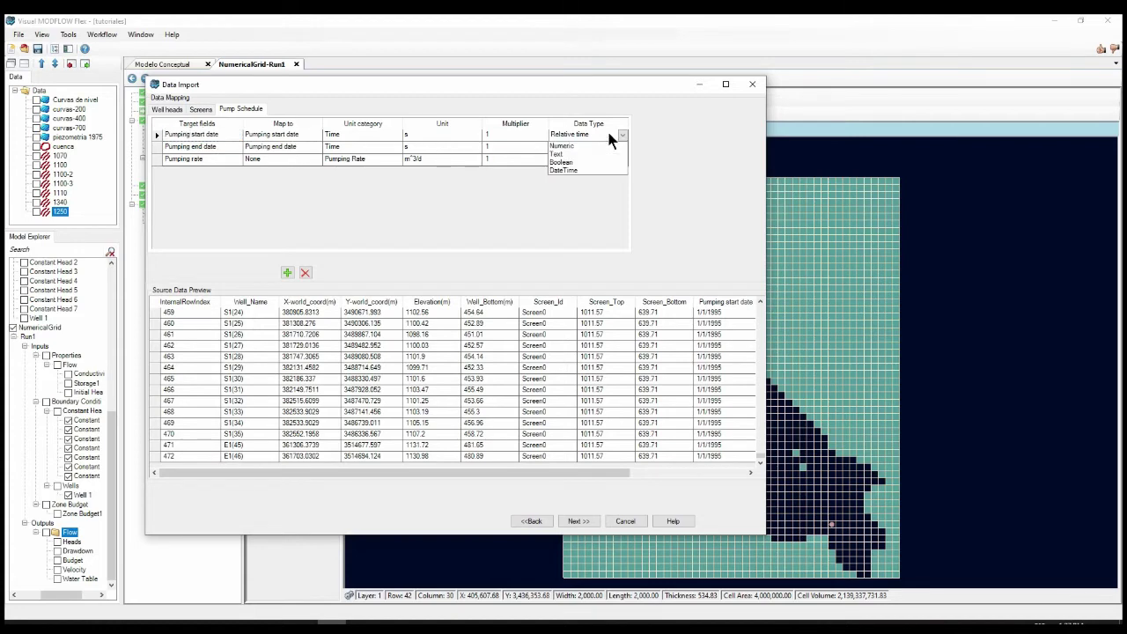
click(563, 169)
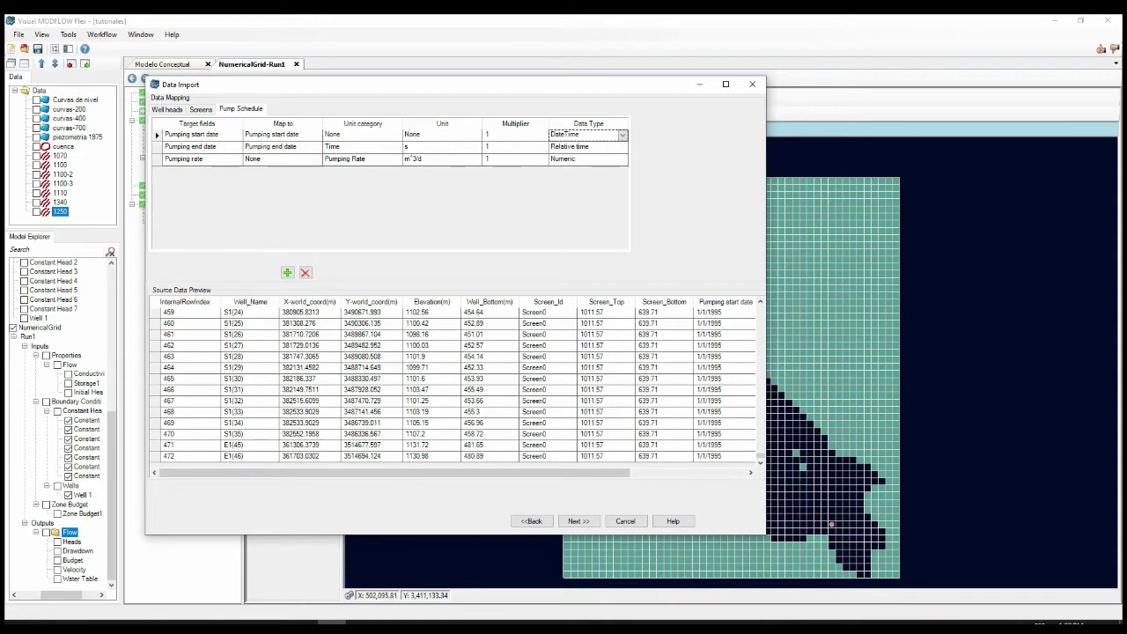
Step: Open Pozos tutoriales.csv from the desktop in Excel, inspect the cell date format of the pumping dates, and close the workbook
key(super+d)
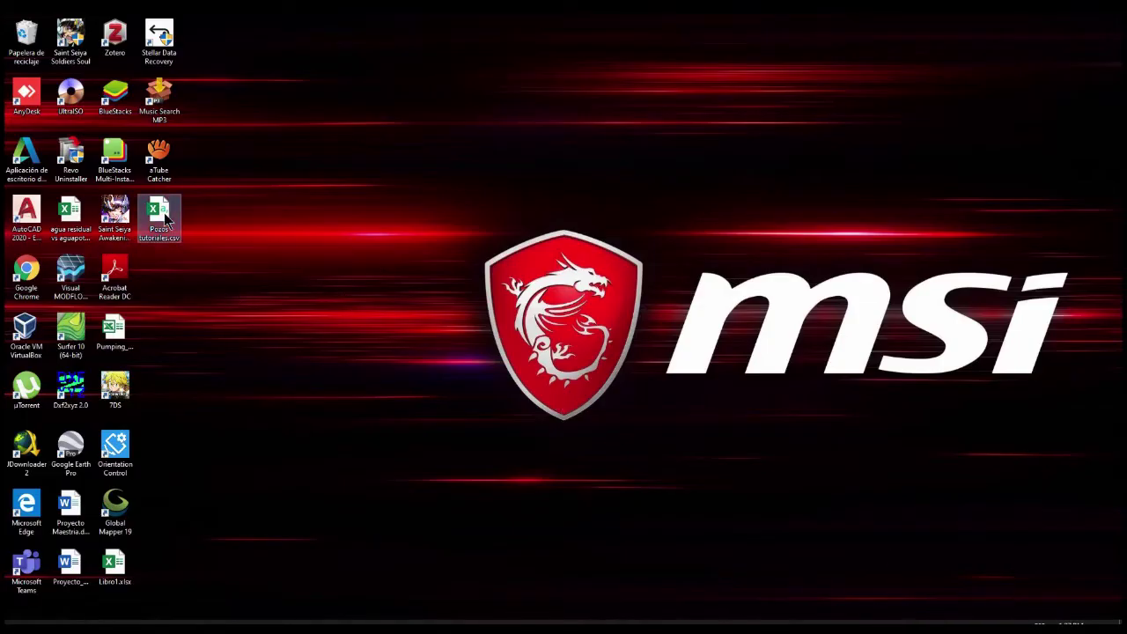
double_click(164, 219)
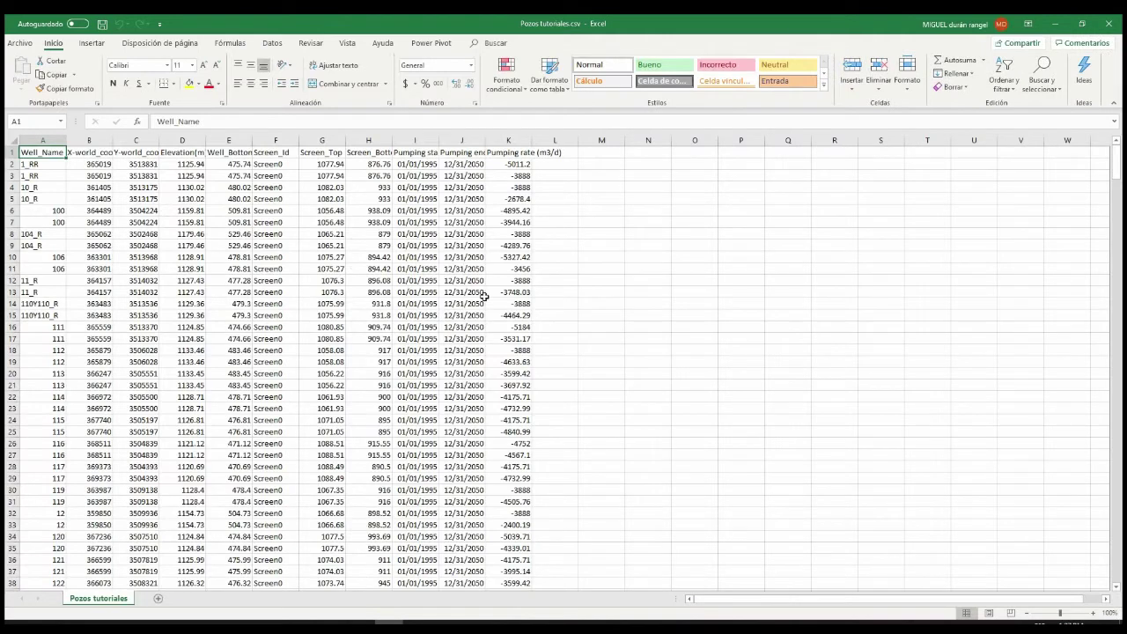
click(406, 170)
click(463, 168)
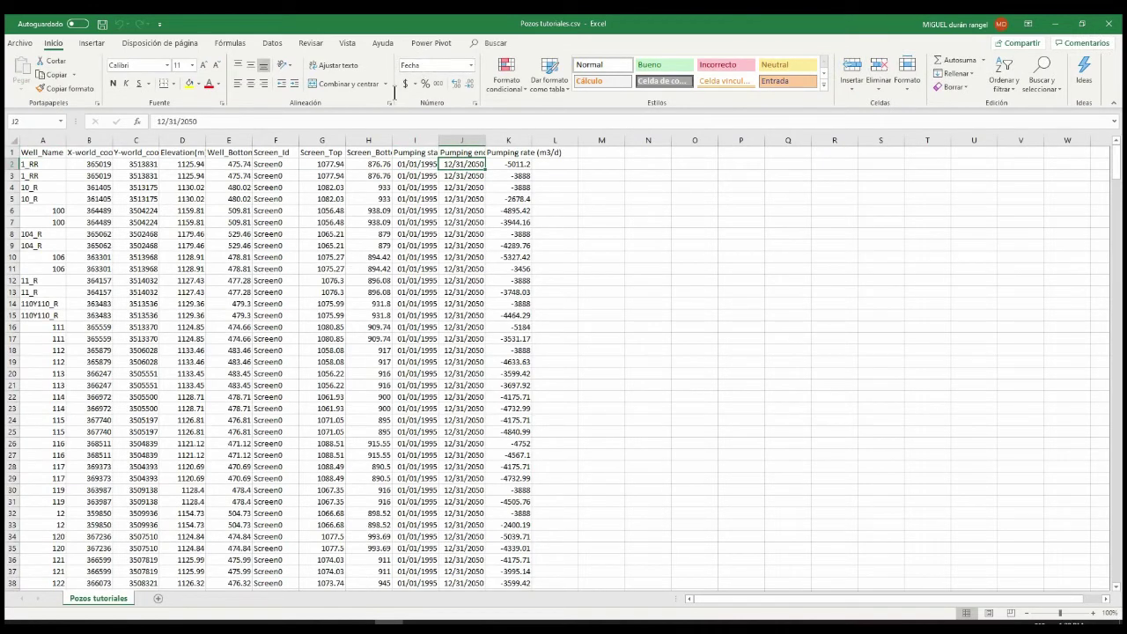
right_click(415, 164)
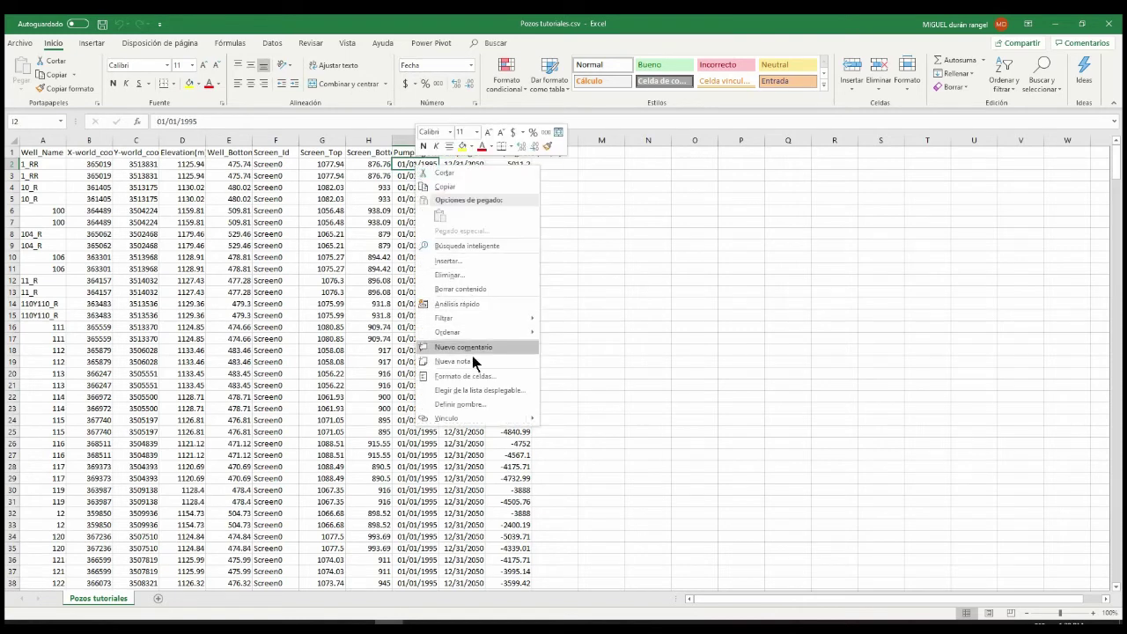
click(464, 374)
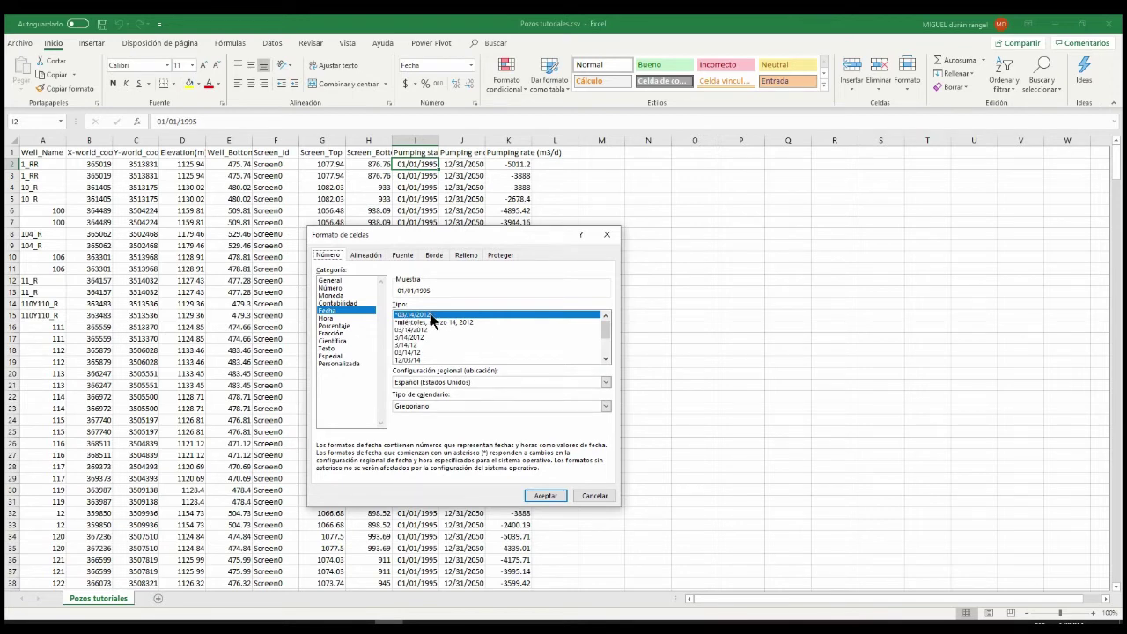
click(606, 235)
click(1105, 24)
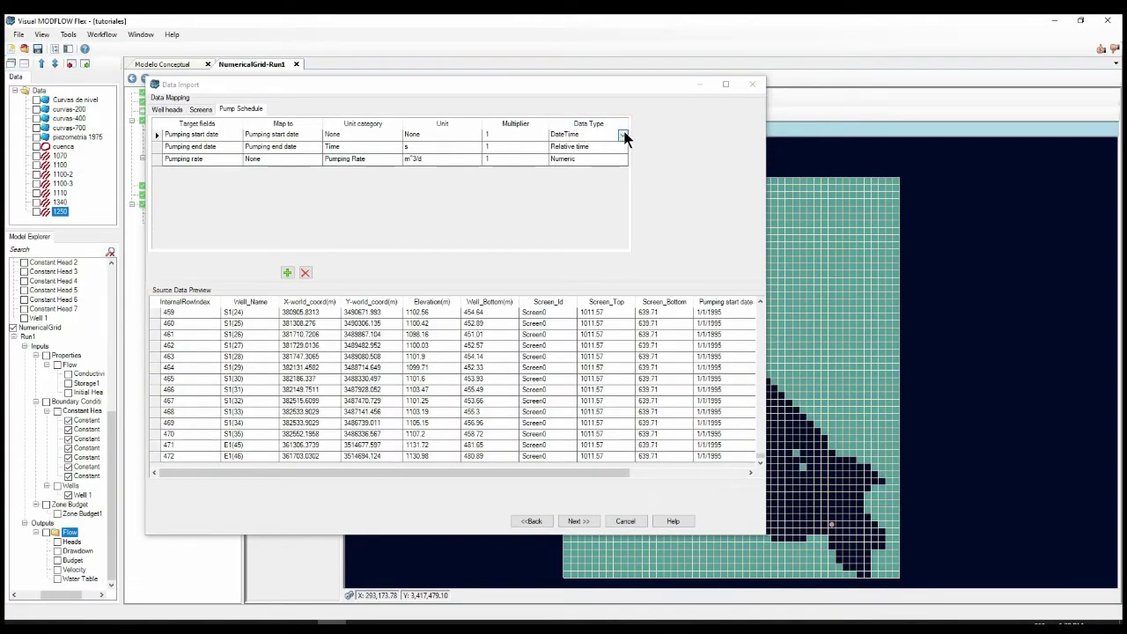
Step: Set the Pumping start date field's unit category to Time and its unit to day
click(378, 133)
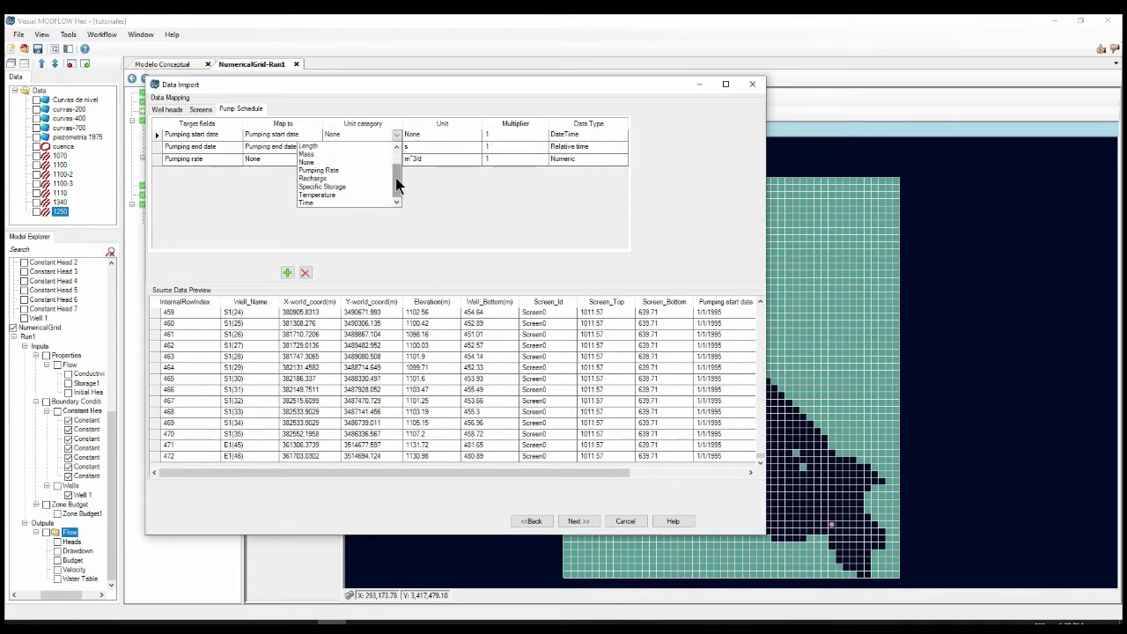
click(346, 203)
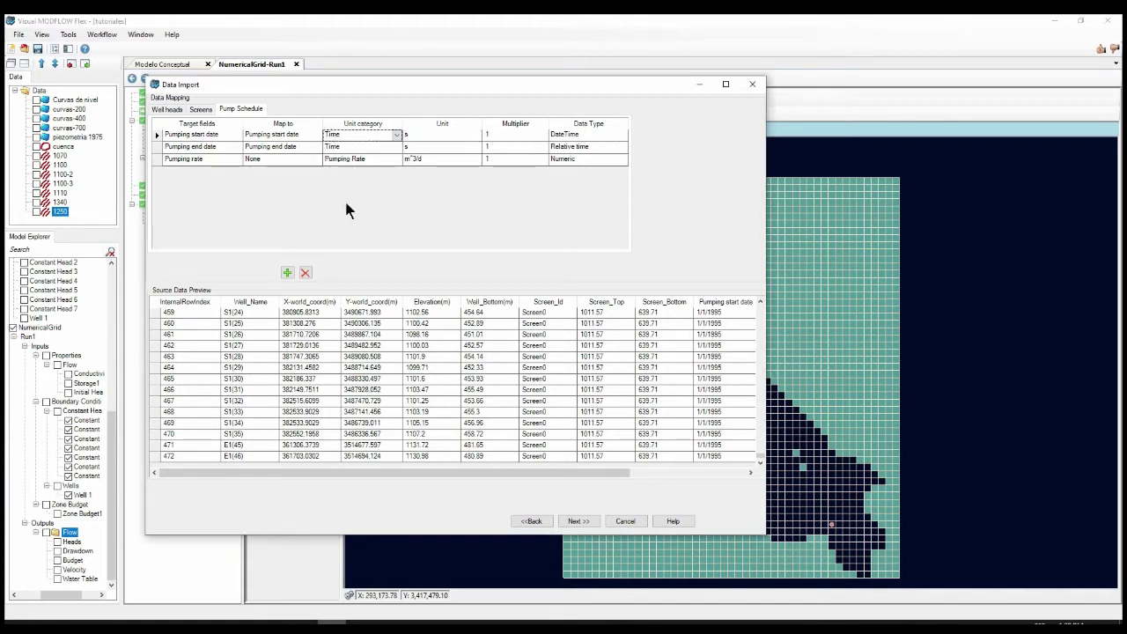
click(473, 135)
click(419, 171)
Step: Set the Pumping end date field to data type DateTime, unit category Time and unit day
click(177, 146)
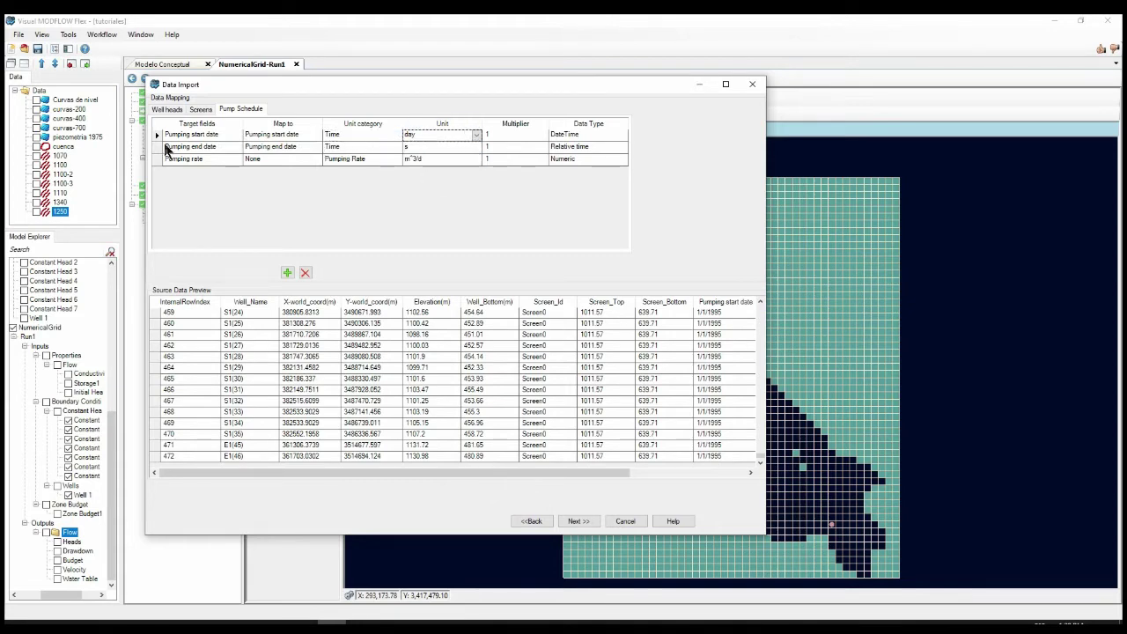
click(623, 146)
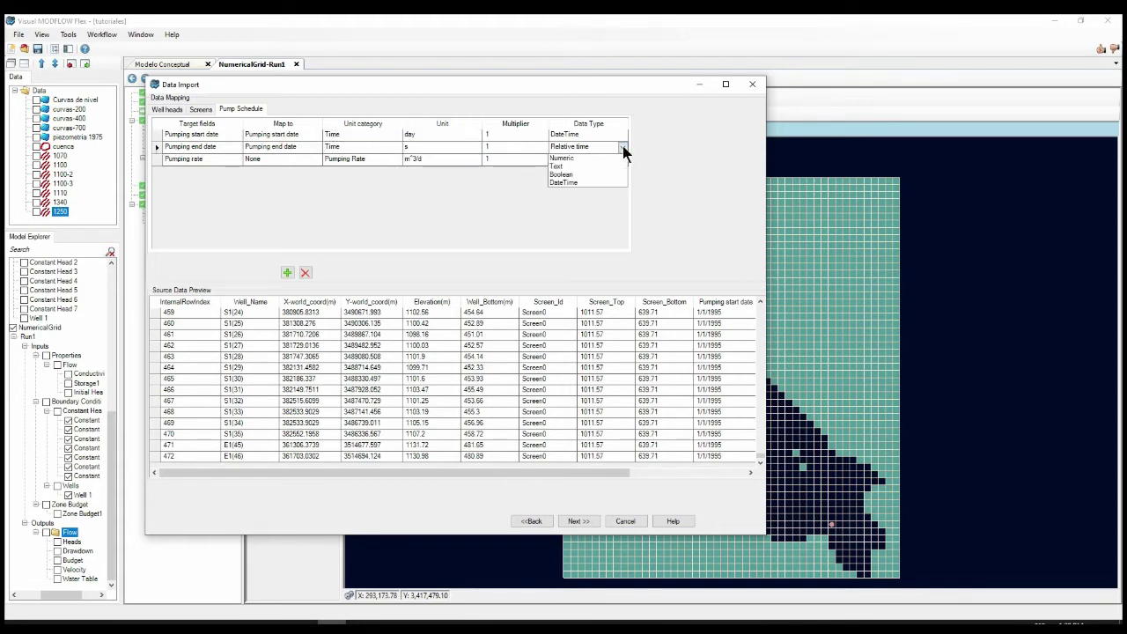
click(568, 183)
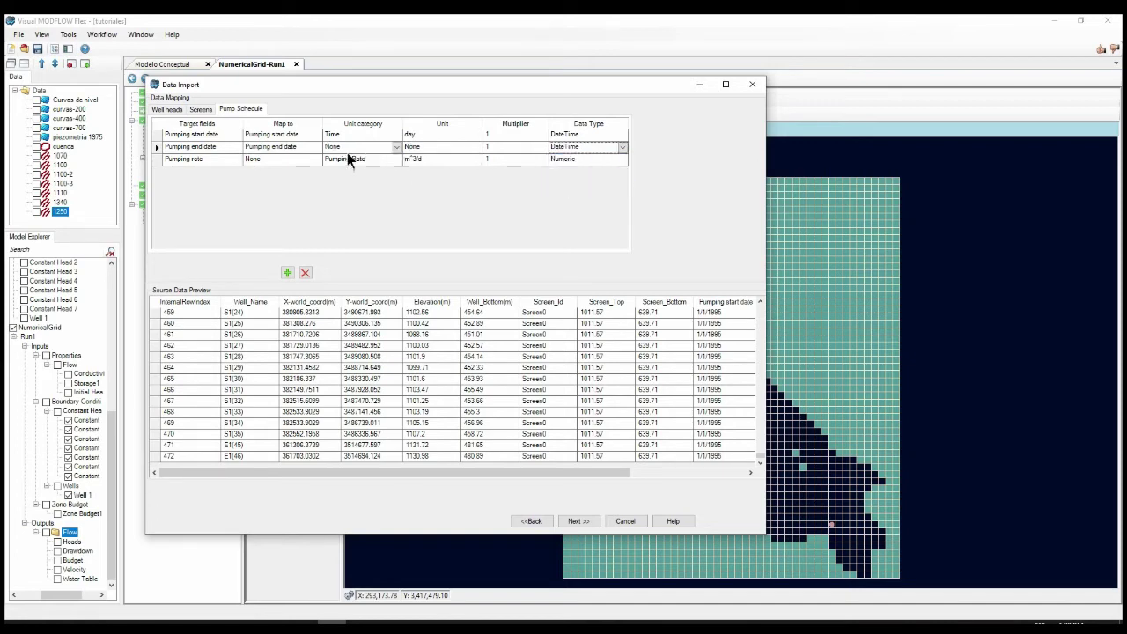
click(396, 146)
click(324, 214)
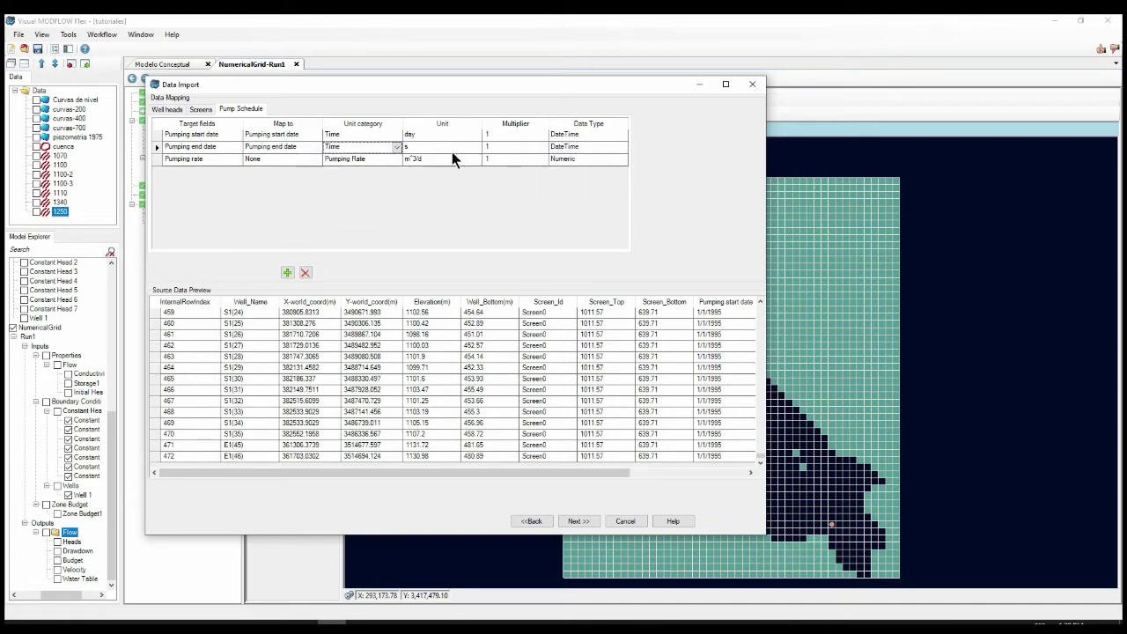
click(477, 147)
click(430, 183)
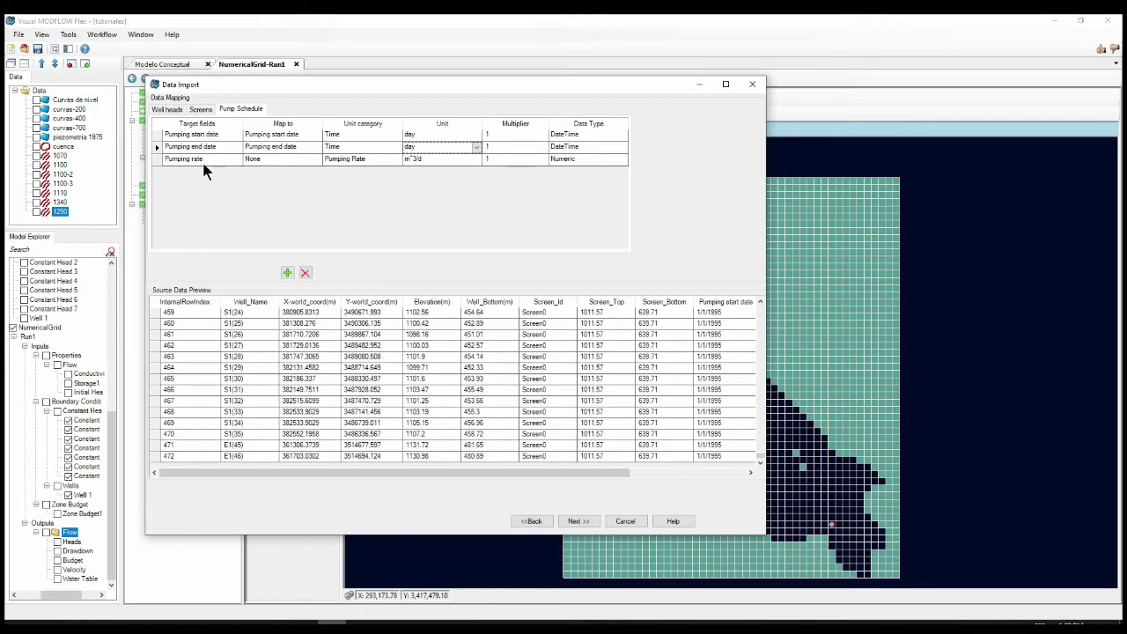
Step: Map the pump schedule's Pumping rate field to Pumping rate (m3/d) and continue to the import validation
click(253, 161)
click(317, 159)
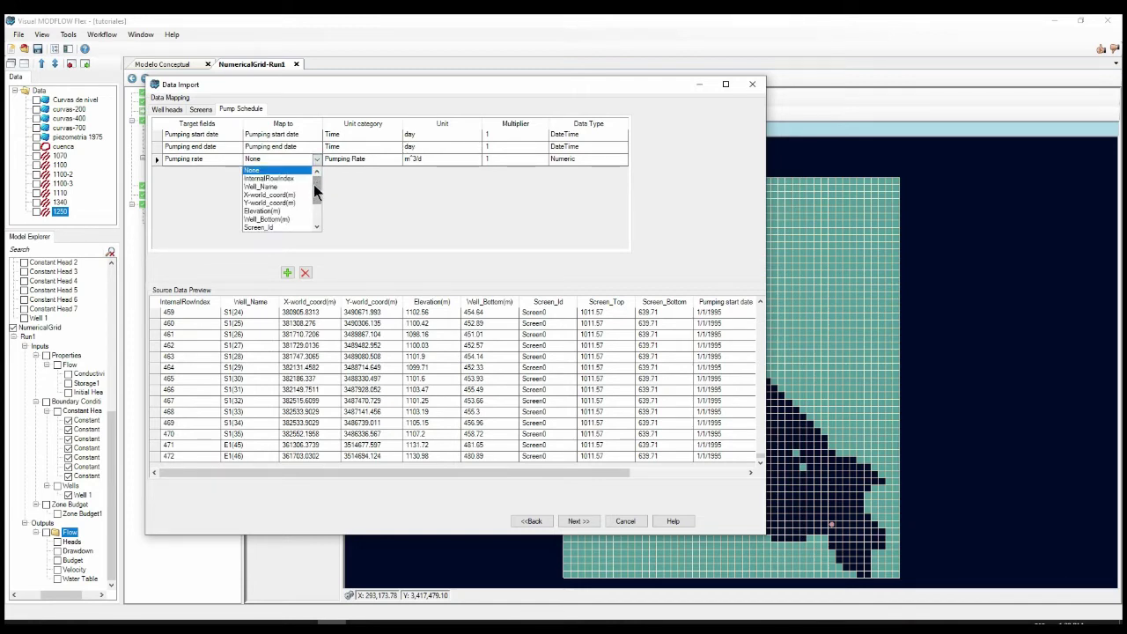
drag(316, 187, 316, 225)
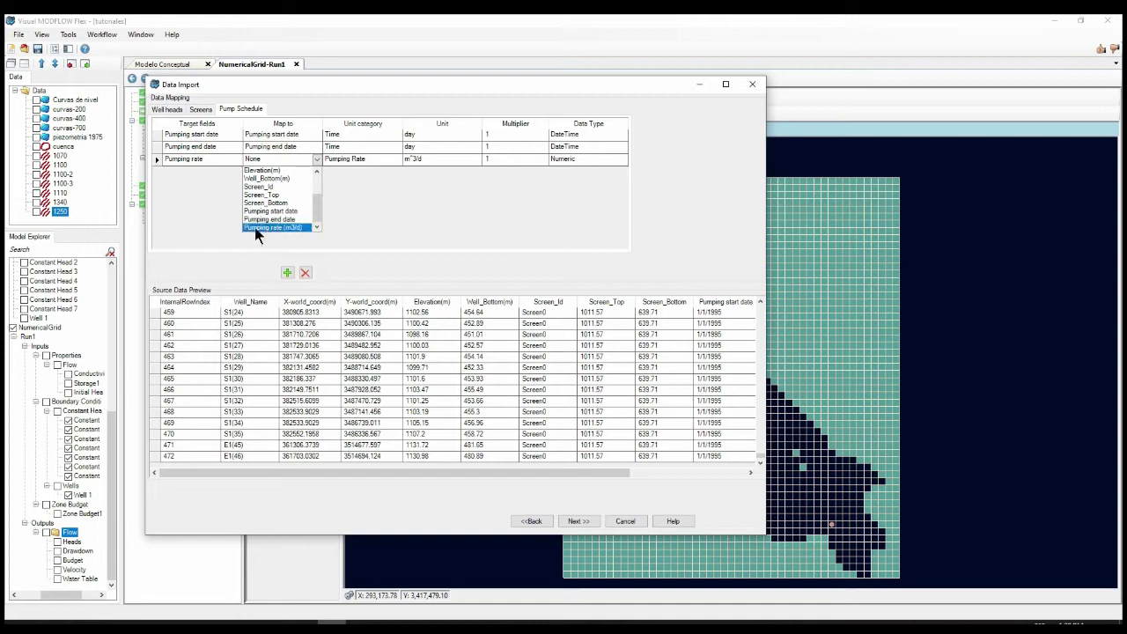
click(273, 227)
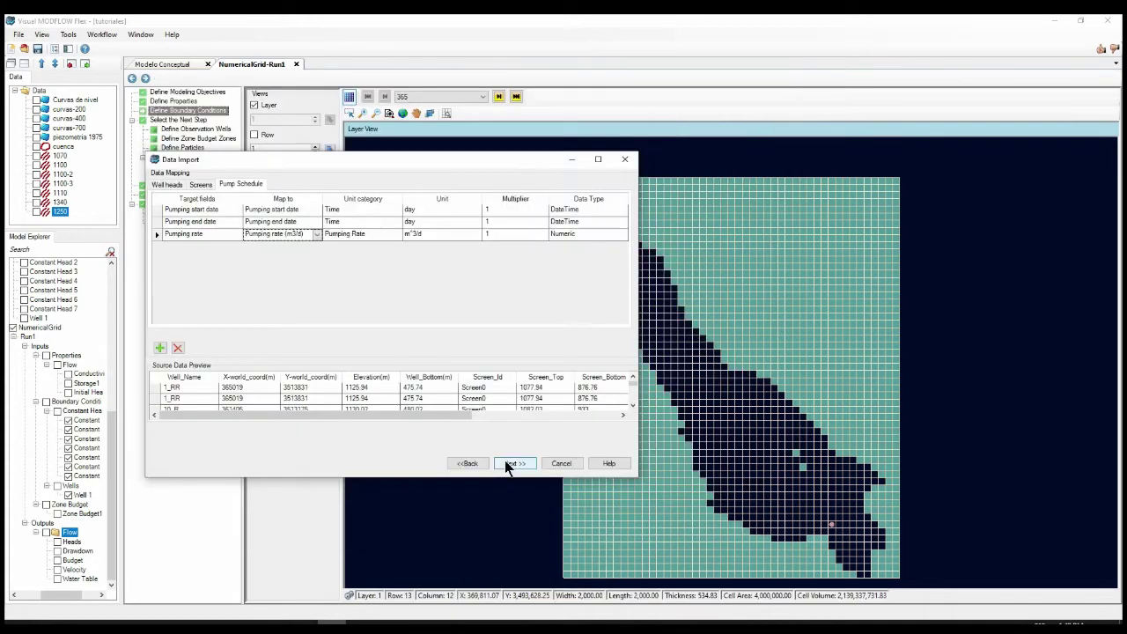
click(514, 463)
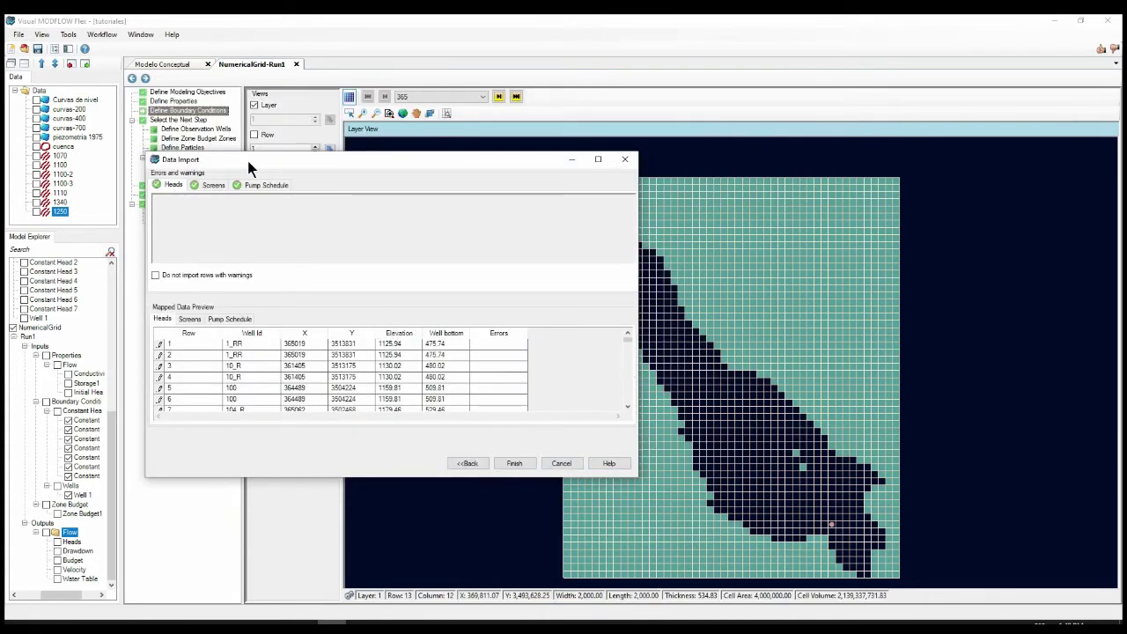
Step: Check the mapped heads, screens and pump schedule data, exclude rows with warnings, and finish the well import
drag(248, 160, 276, 111)
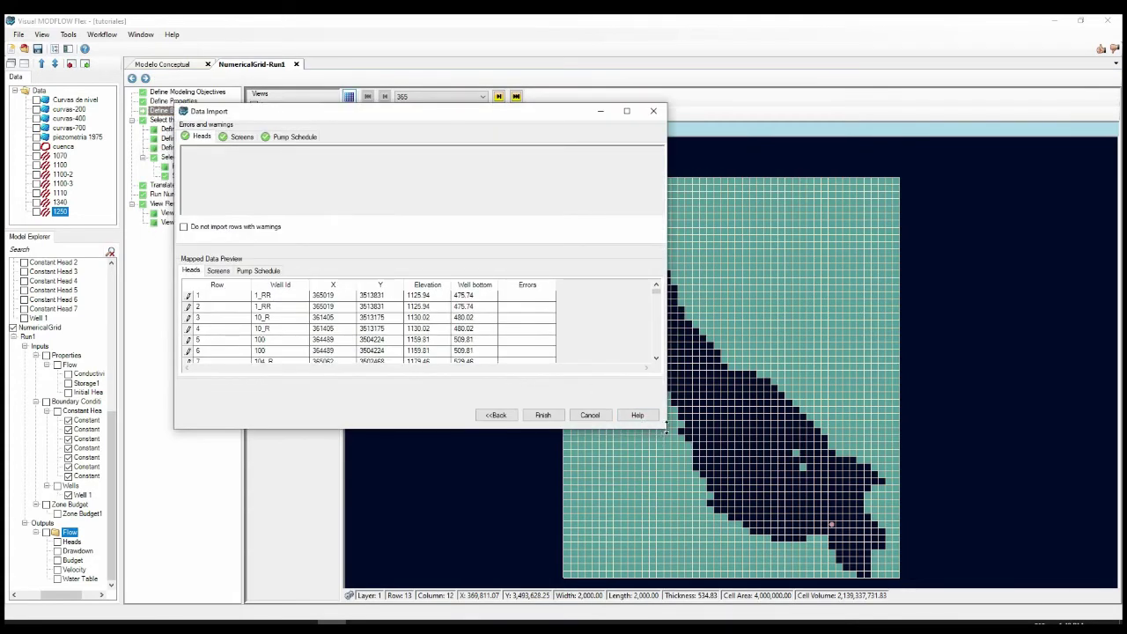
scroll(654, 322, down, 18)
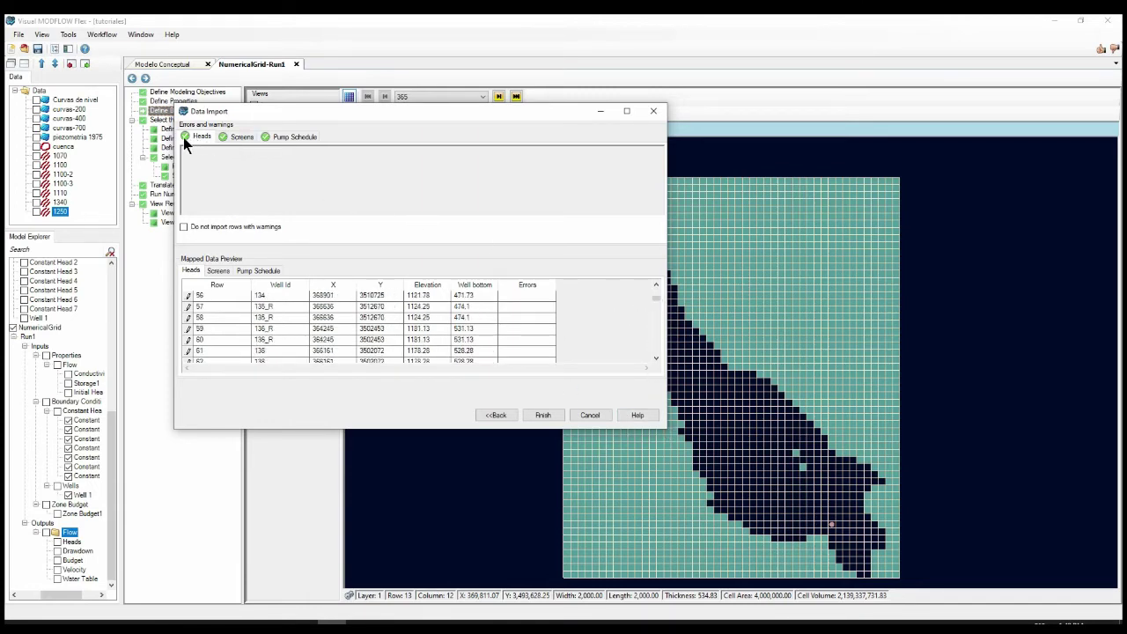
click(227, 138)
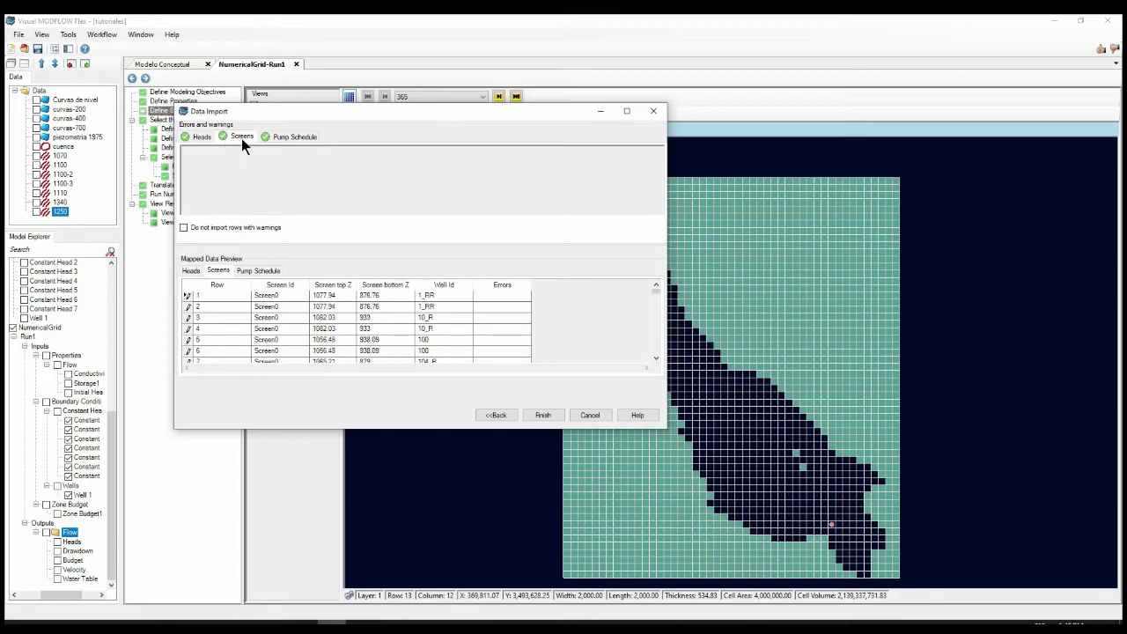
click(275, 139)
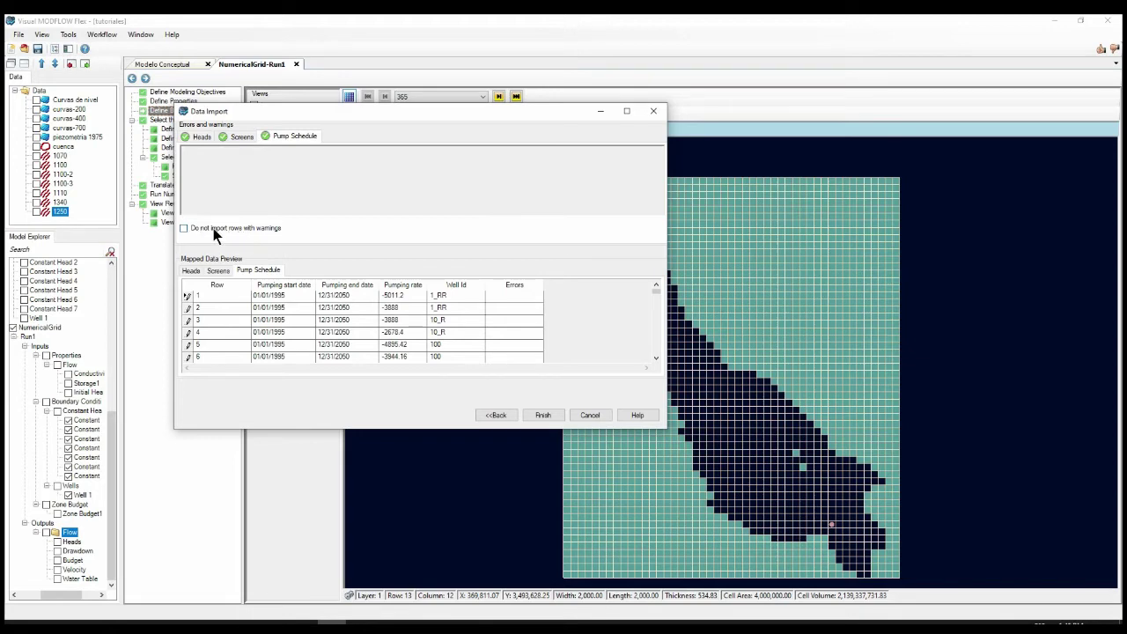
click(255, 226)
click(243, 136)
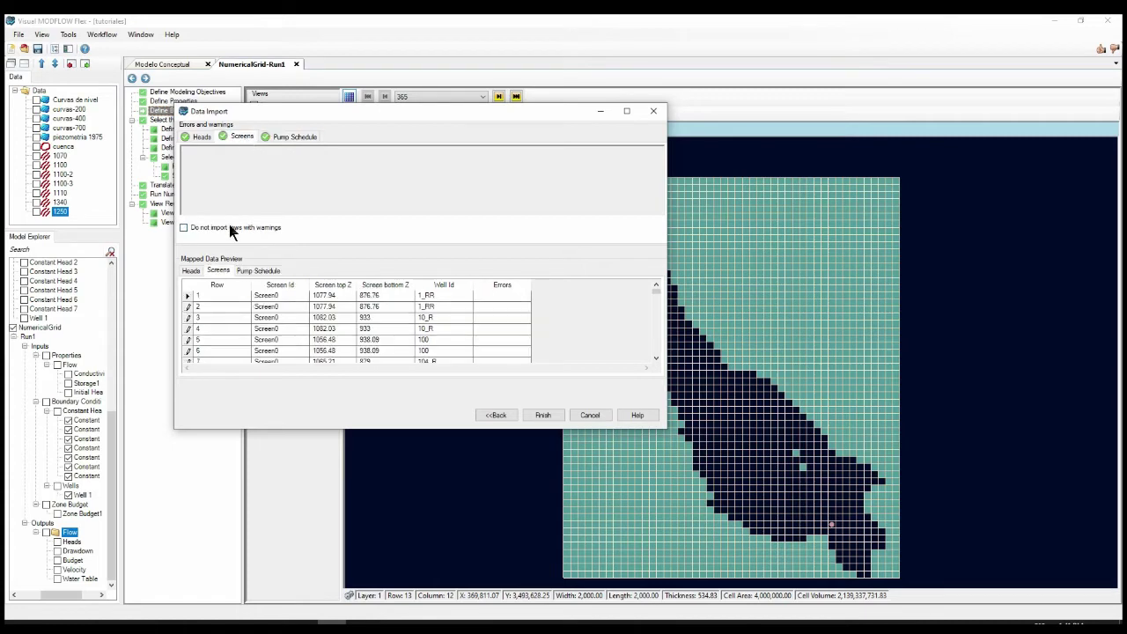
click(201, 137)
click(238, 226)
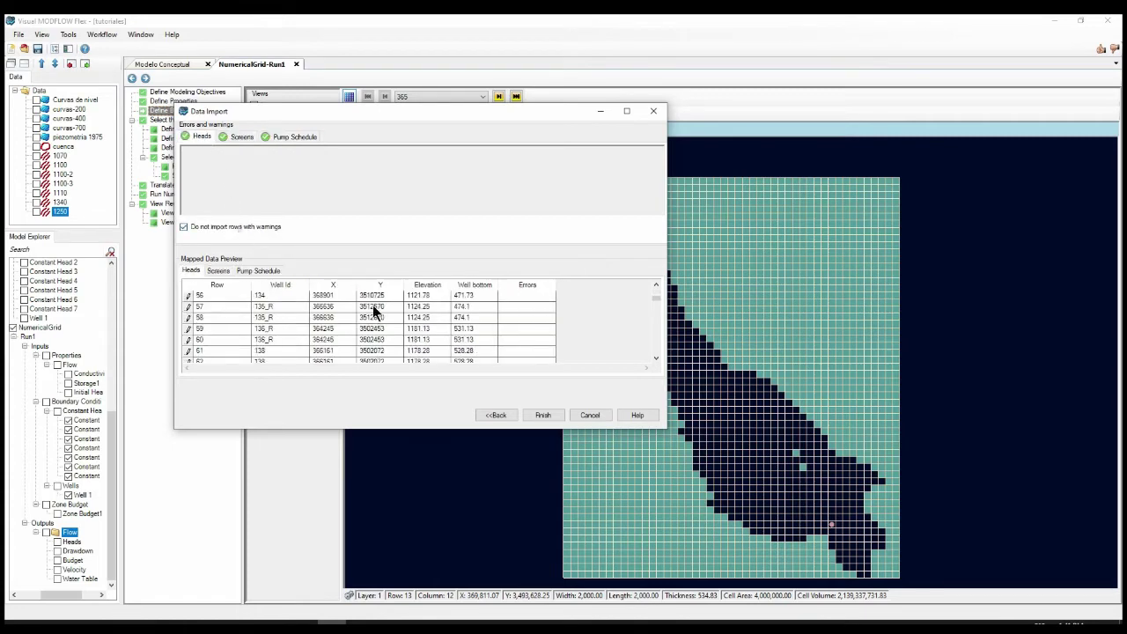
click(540, 415)
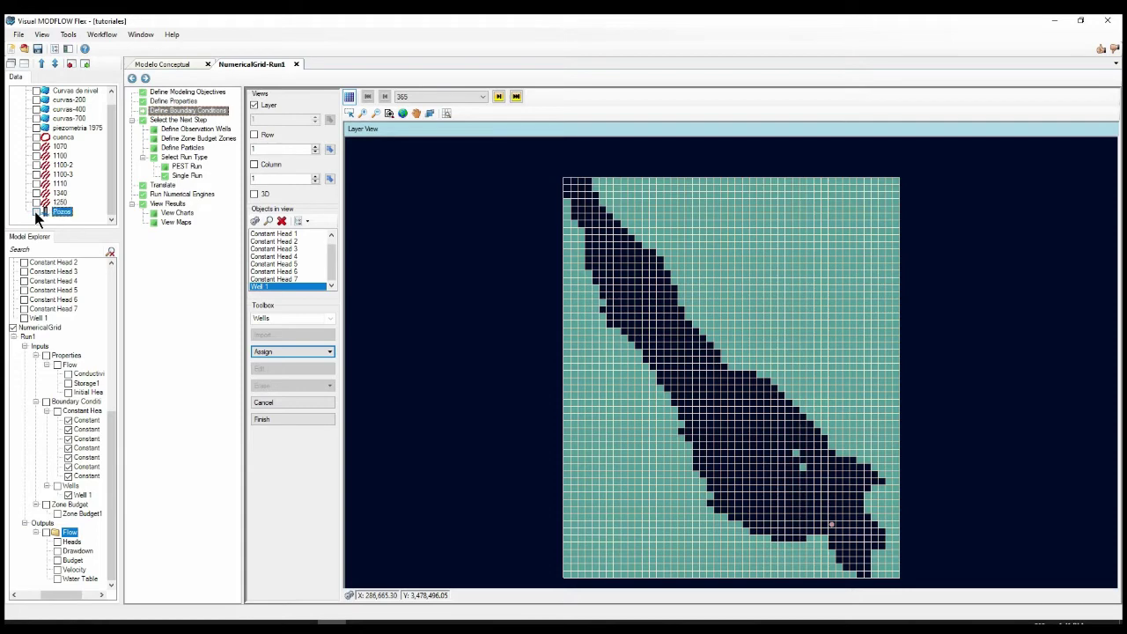
Step: Display the imported Pozos wells in the layer view to check their locations, and hide them again
click(36, 212)
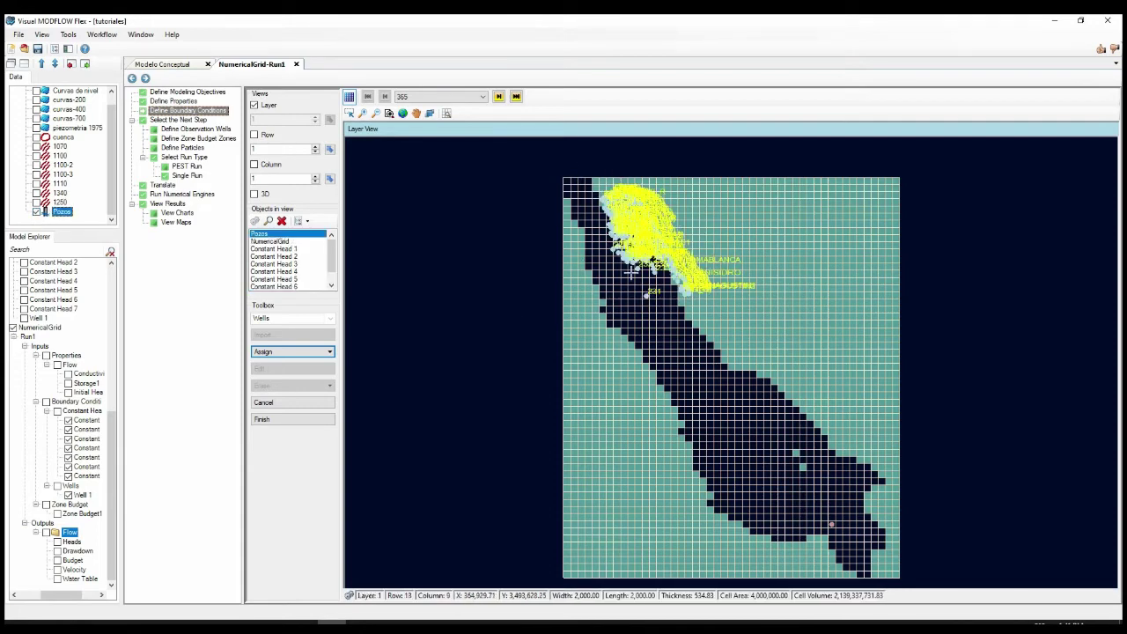
click(36, 213)
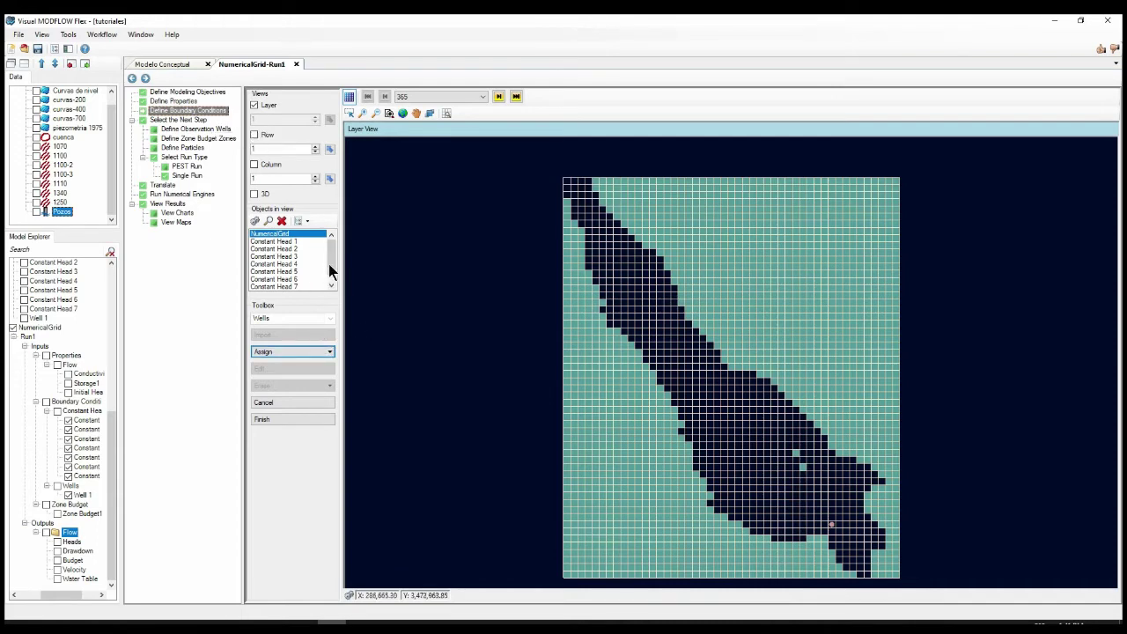
scroll(329, 263, down, 1)
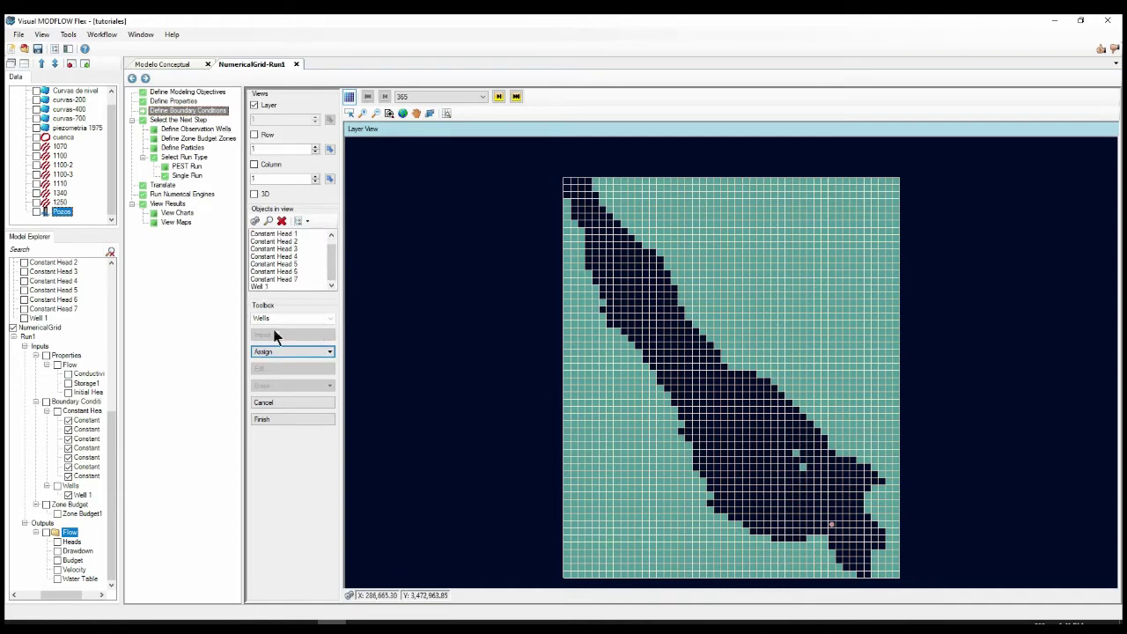
Step: Start a well boundary condition using a data object and load the Pozos raw wells data into it
click(283, 350)
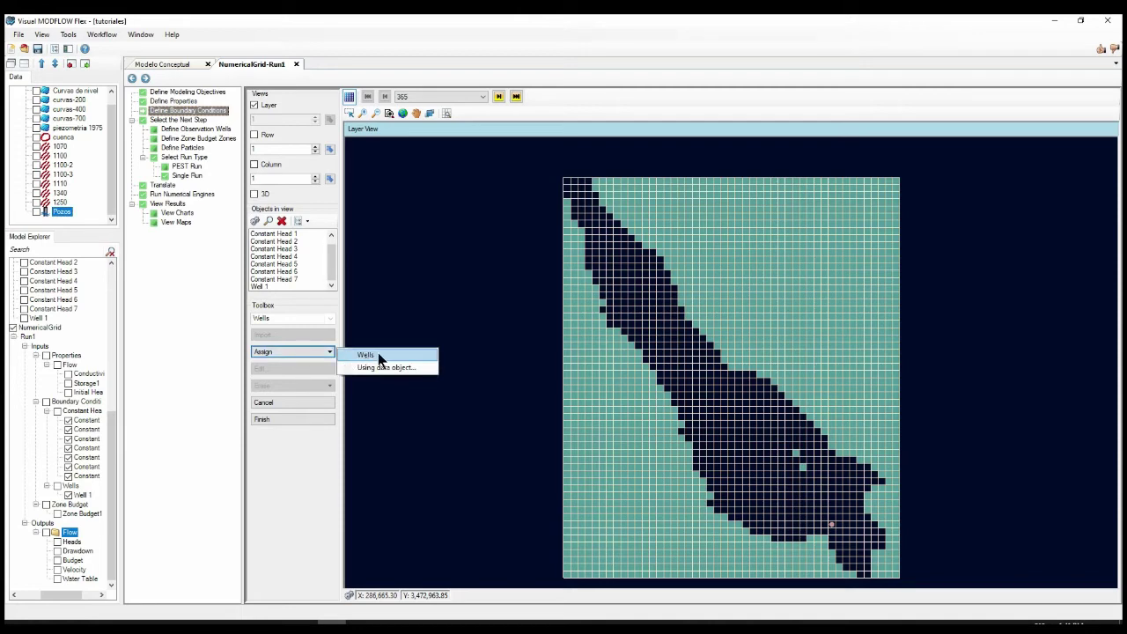
click(315, 316)
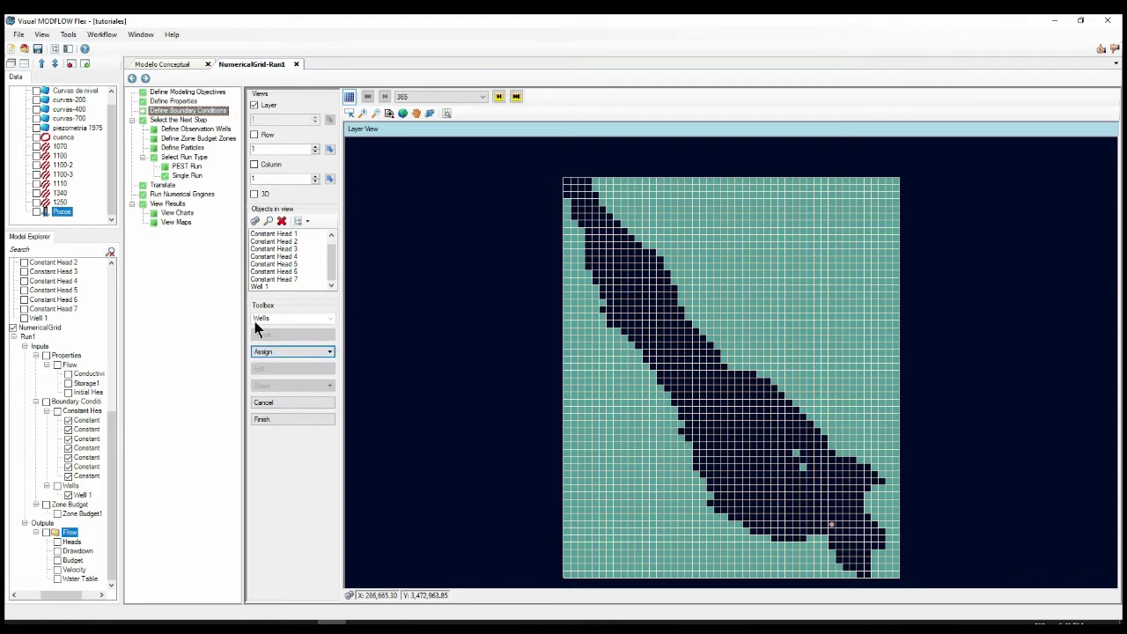
click(298, 352)
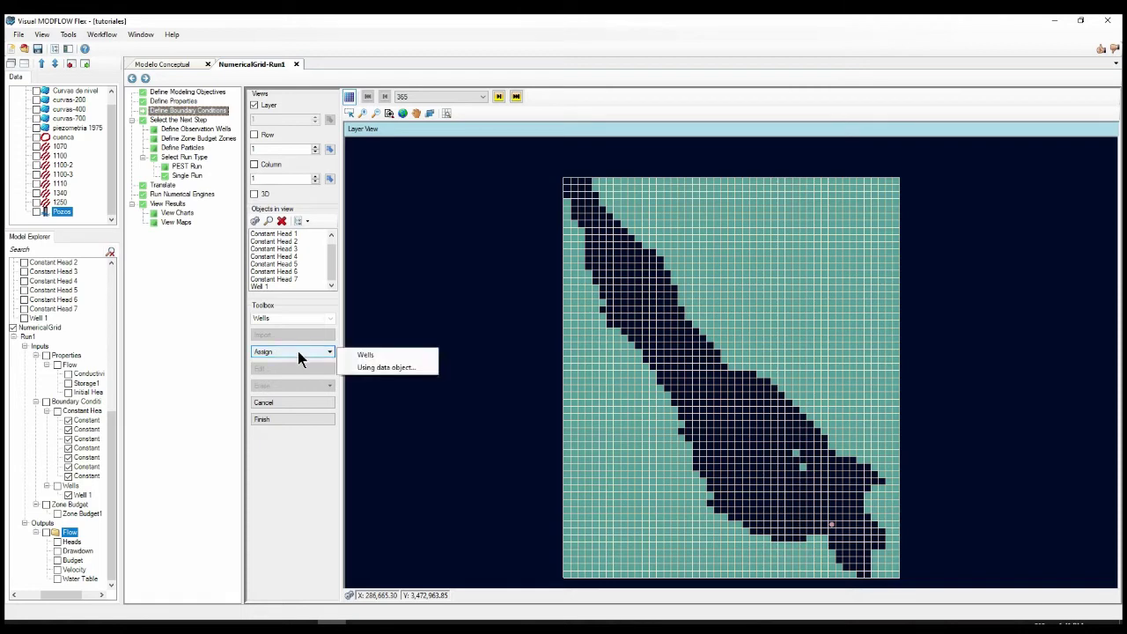
click(400, 371)
drag(280, 51, 491, 85)
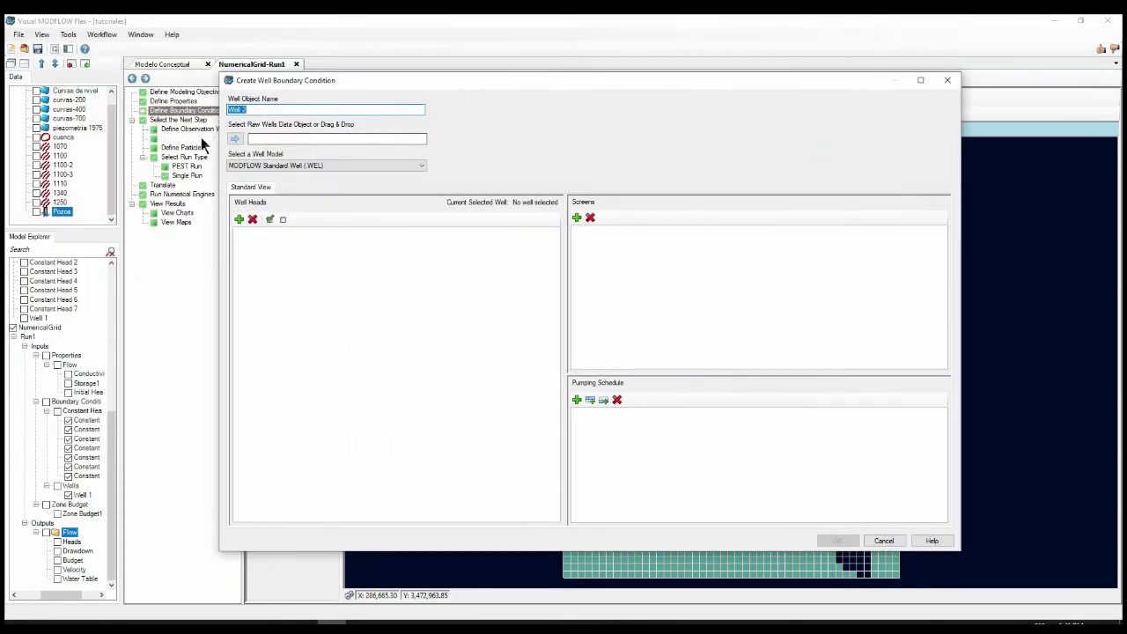
click(64, 216)
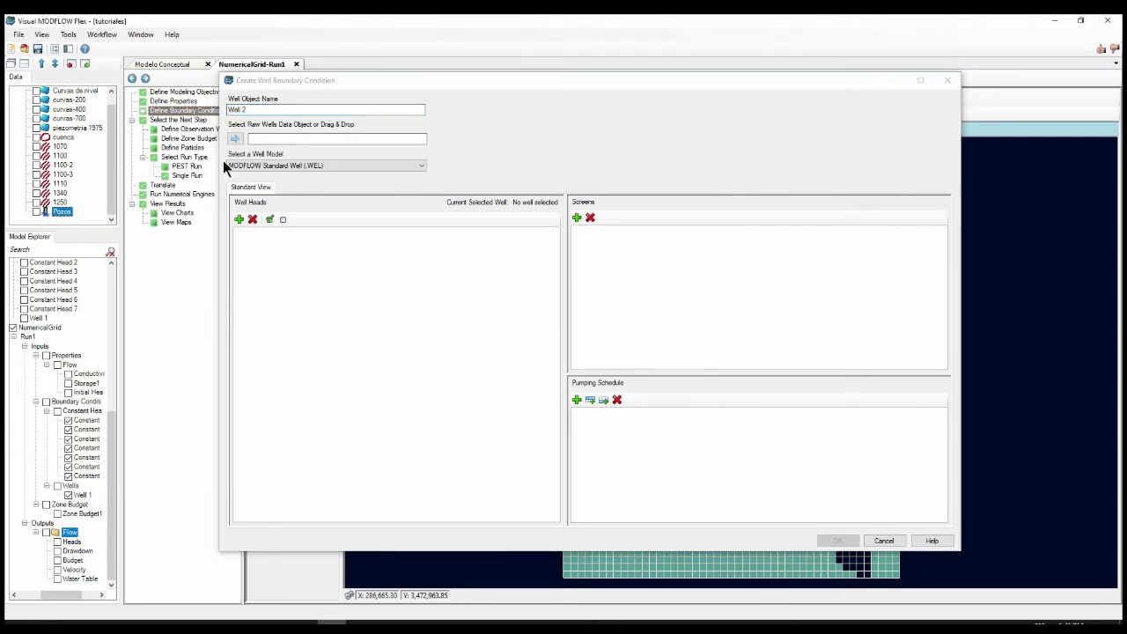
click(236, 139)
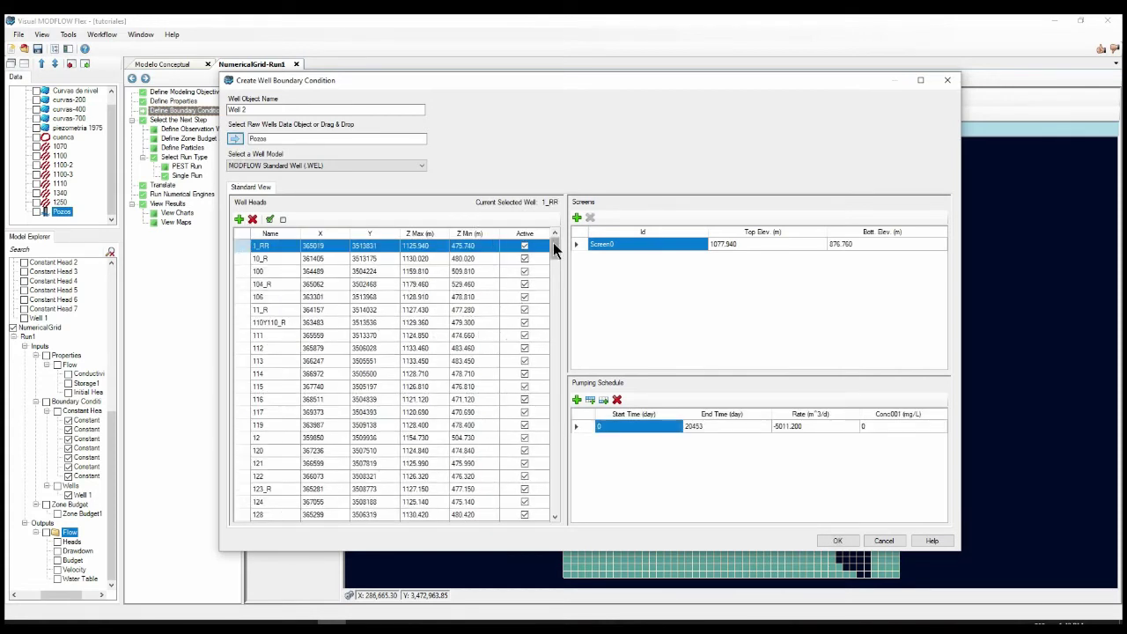
Step: Review the screens and pumping schedules of several wells across the list, and create the well boundary condition
mouse_move(554, 249)
mouse_down()
mouse_move(555, 522)
mouse_move(554, 248)
mouse_up()
click(247, 273)
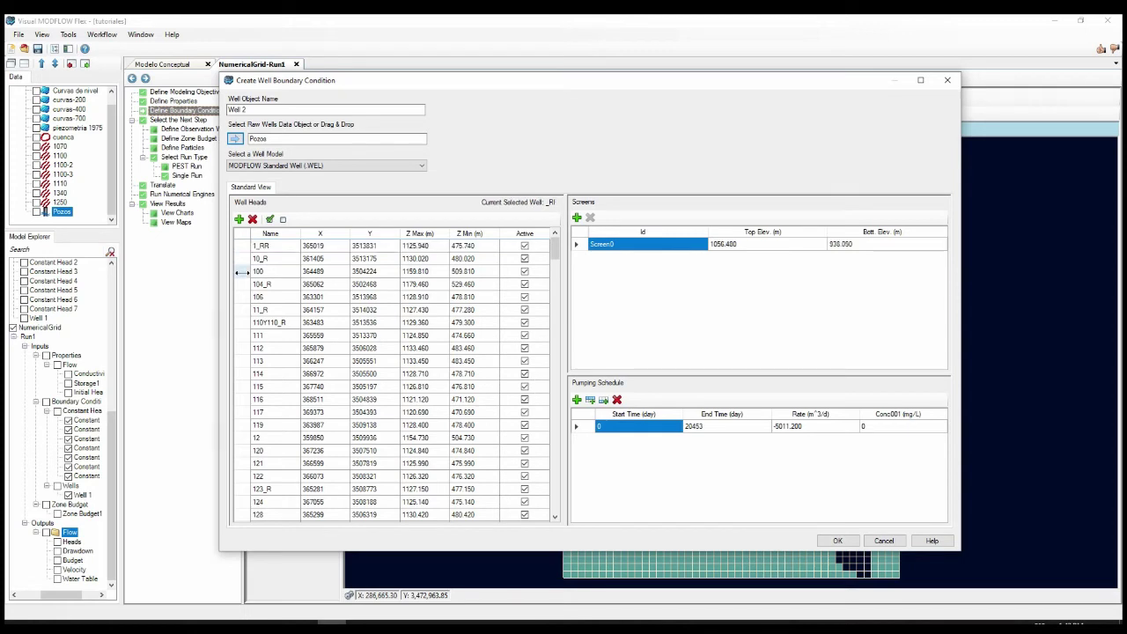
click(242, 322)
drag(550, 253, 553, 326)
click(238, 375)
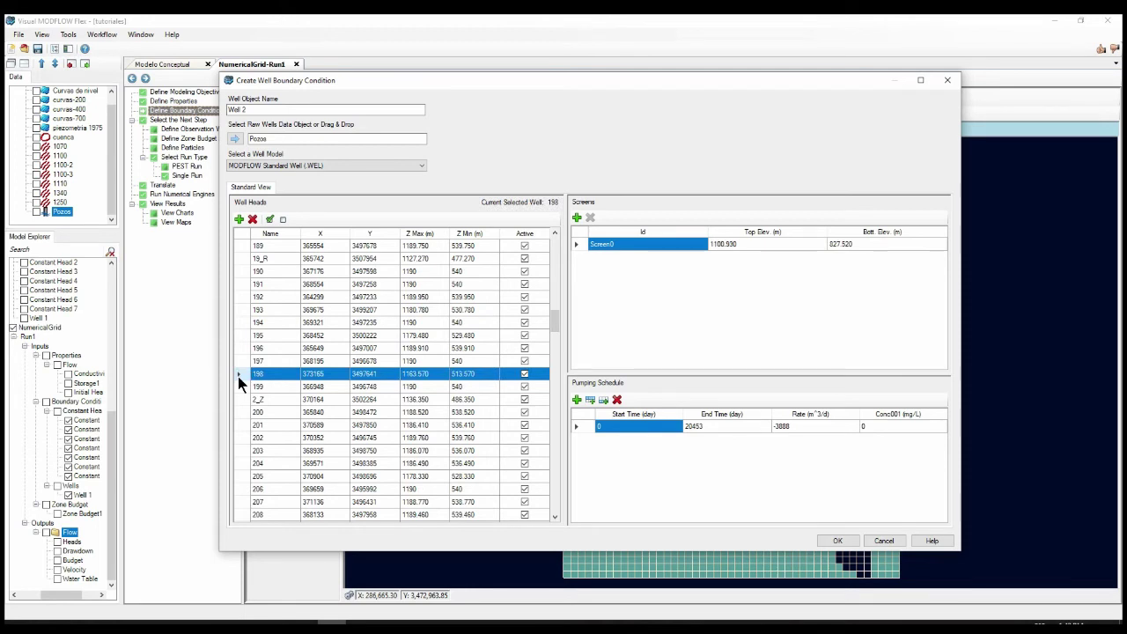
click(247, 451)
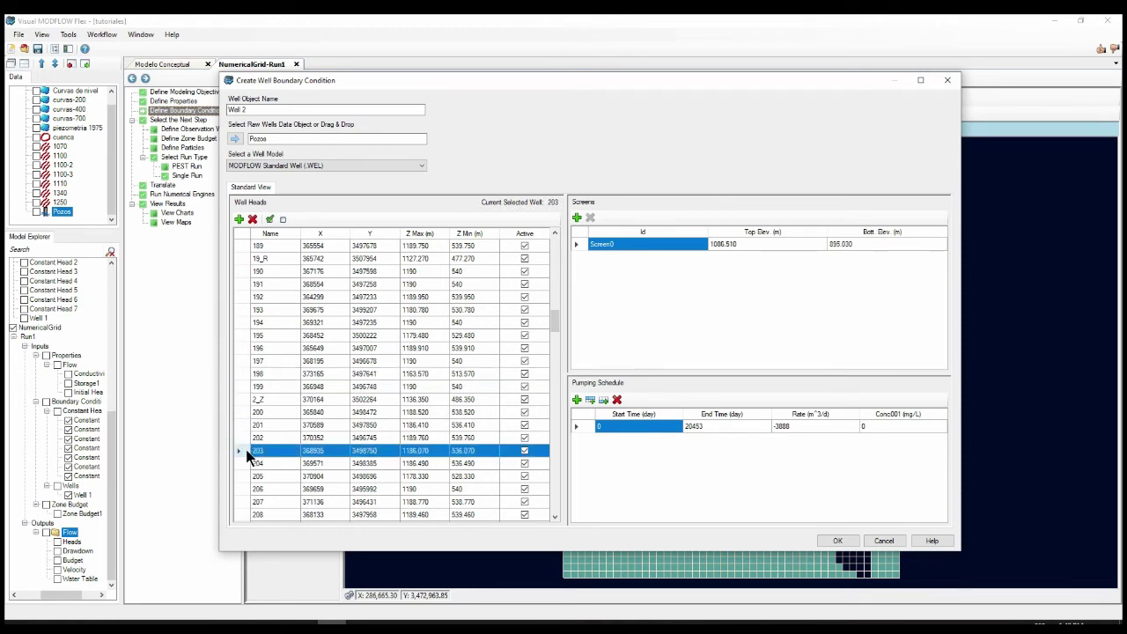
scroll(248, 455, down, 15)
click(250, 451)
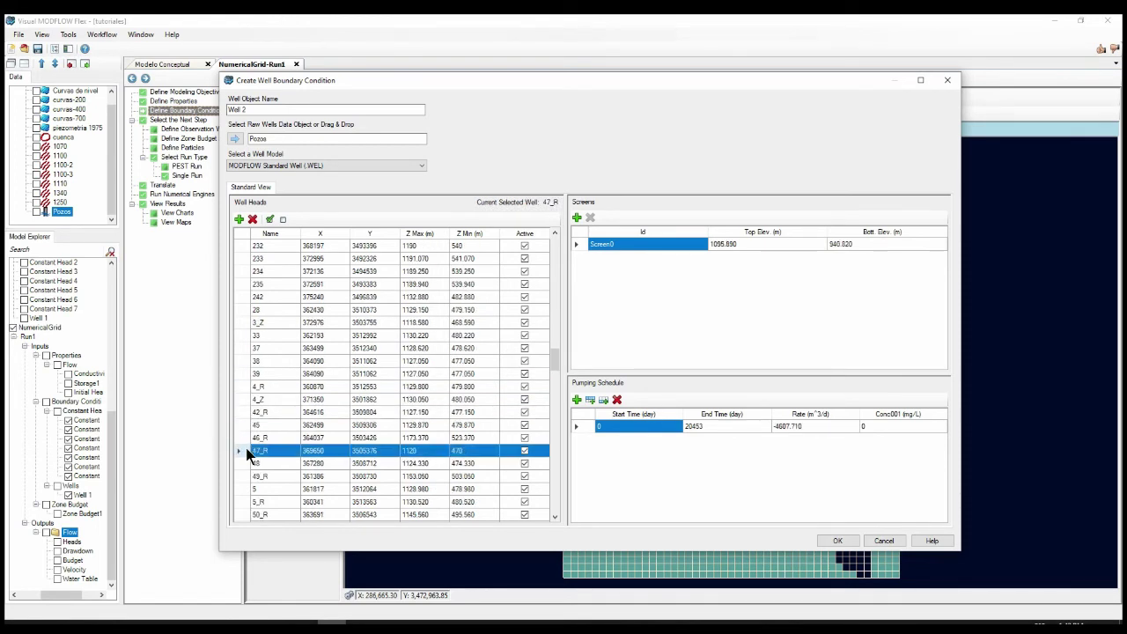
scroll(249, 452, down, 6)
click(249, 450)
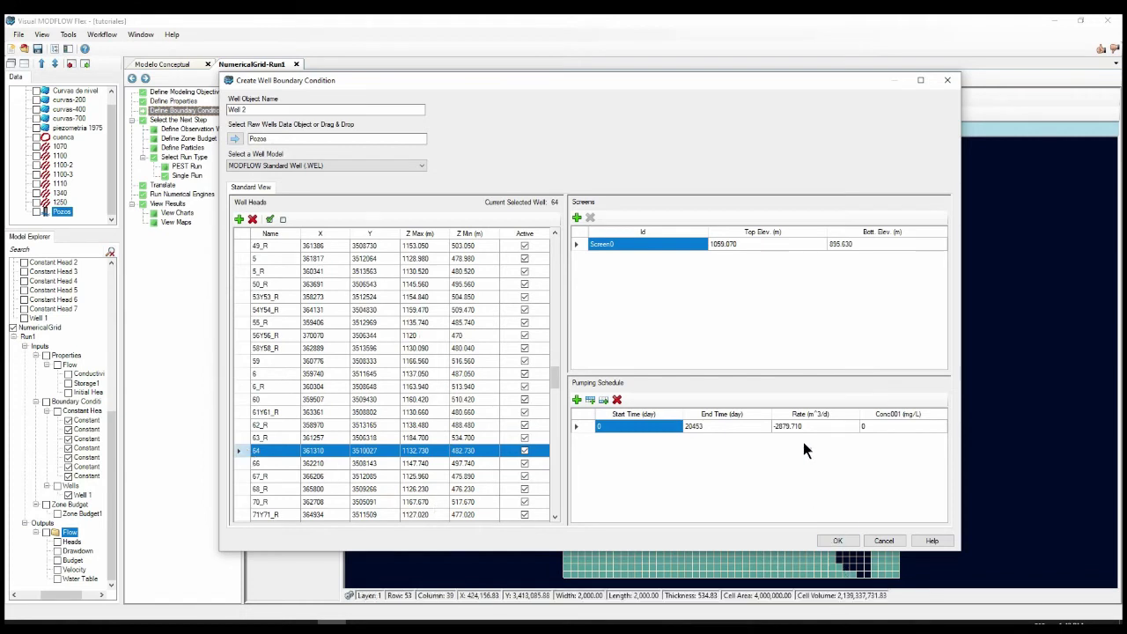
click(839, 541)
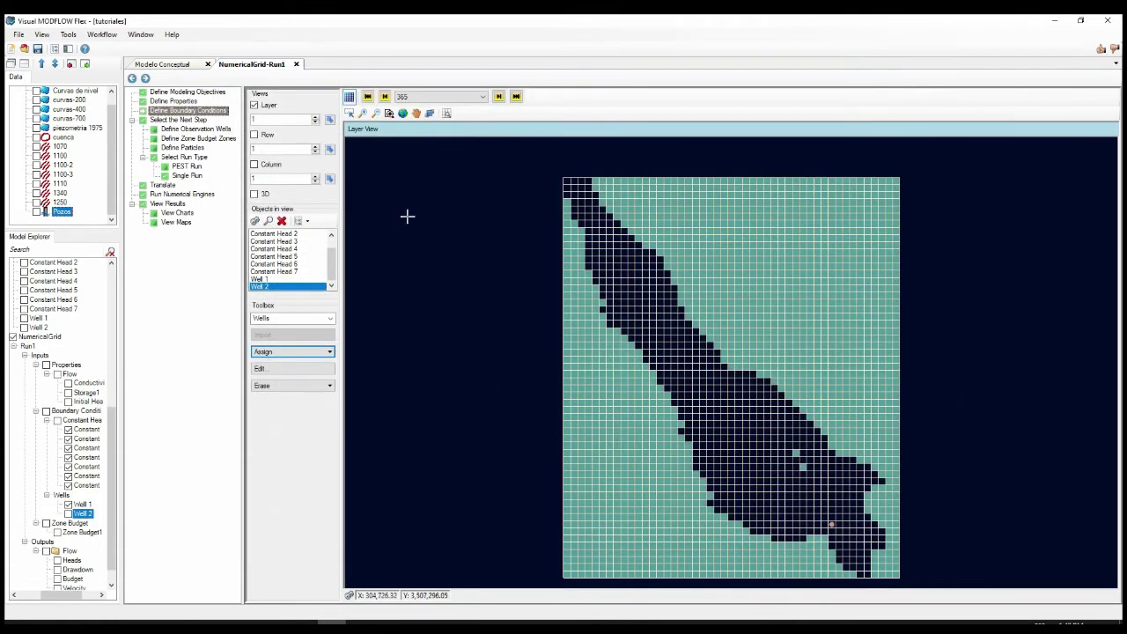
click(478, 94)
click(479, 94)
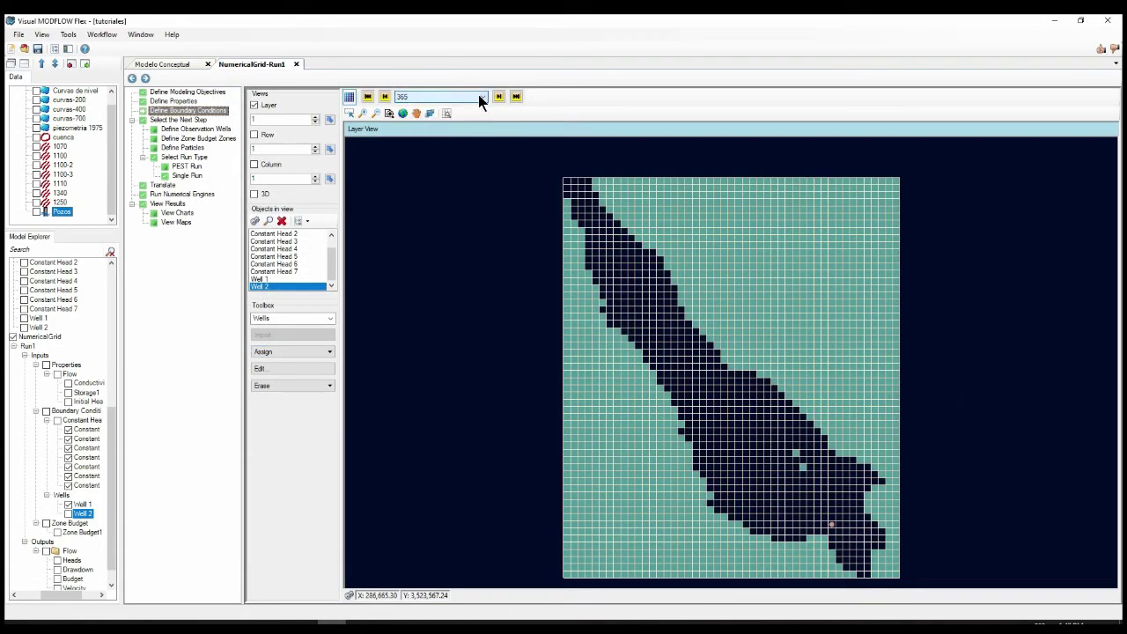
Step: Advance the workflow past the boundary conditions to the run type selection and choose a single run
click(146, 79)
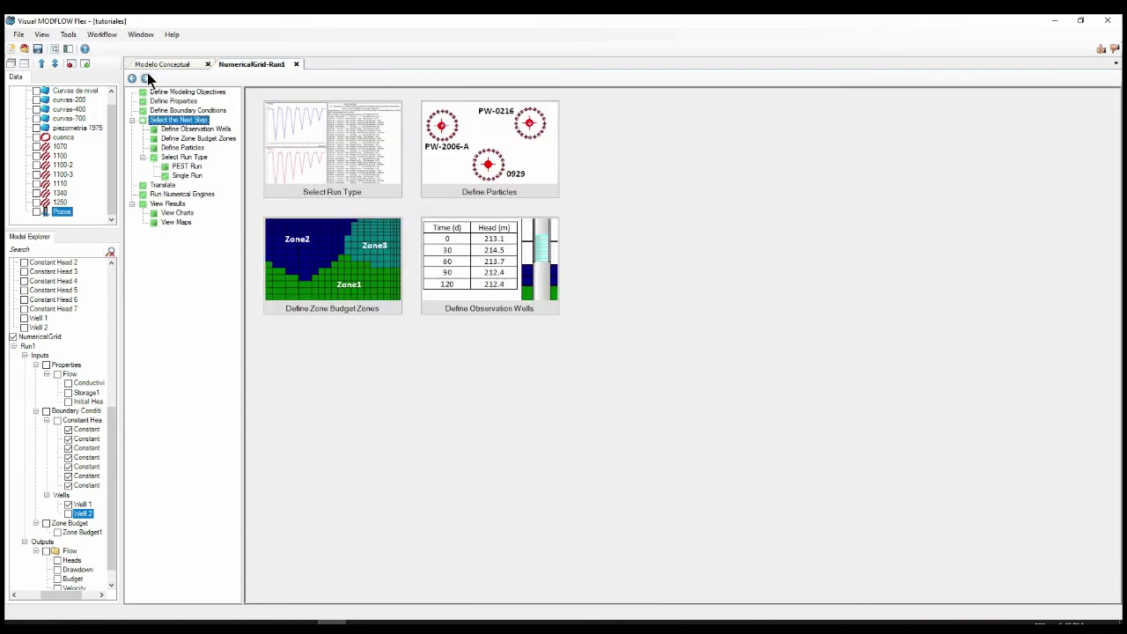
click(266, 160)
click(303, 179)
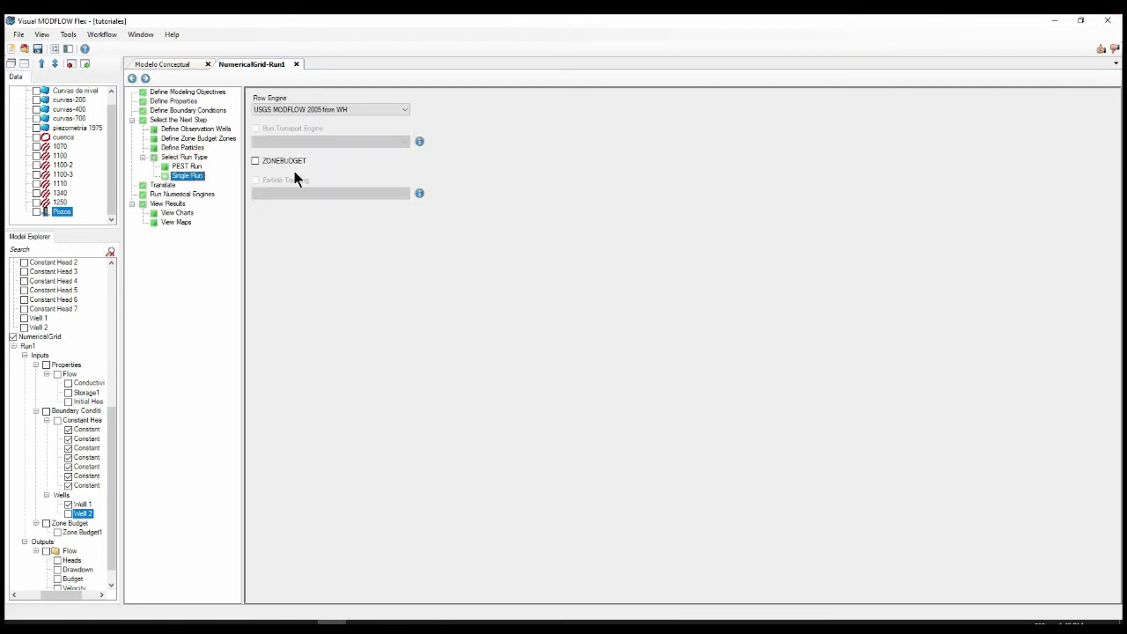
Step: Check the MODFLOW-2005 translation settings and translate the model, choosing to proceed despite the initial heads warning
click(145, 80)
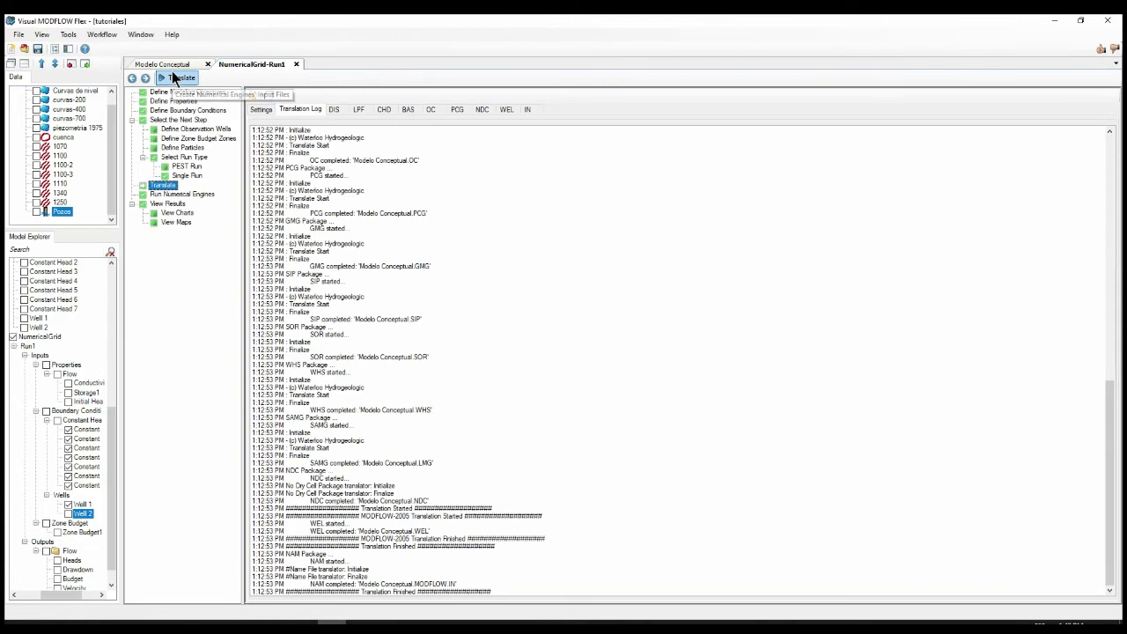
click(266, 111)
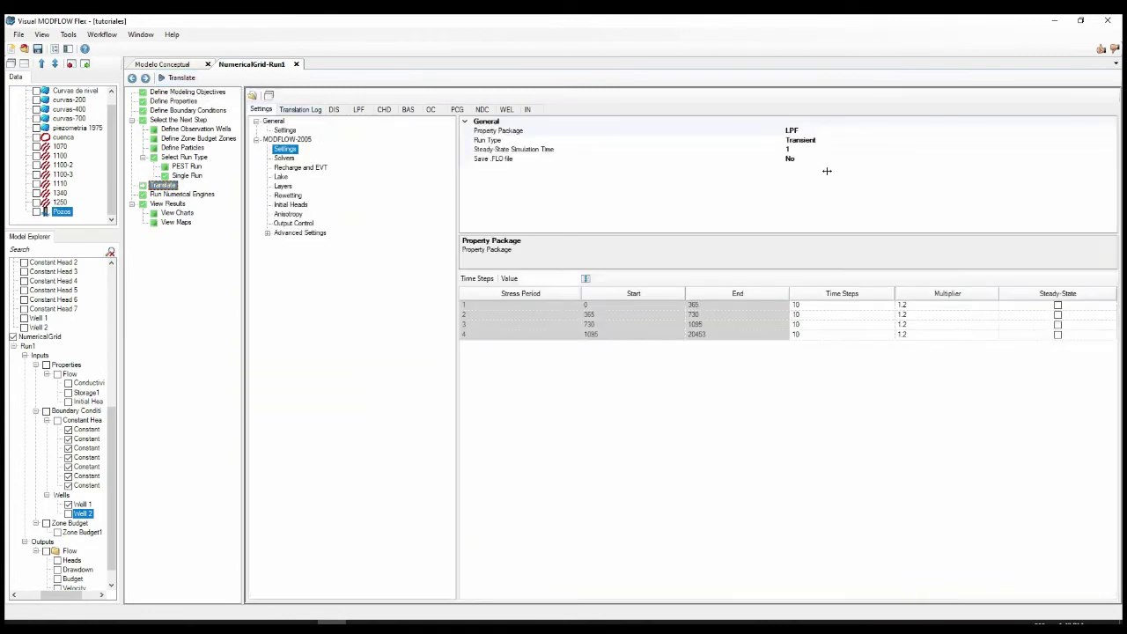
click(170, 78)
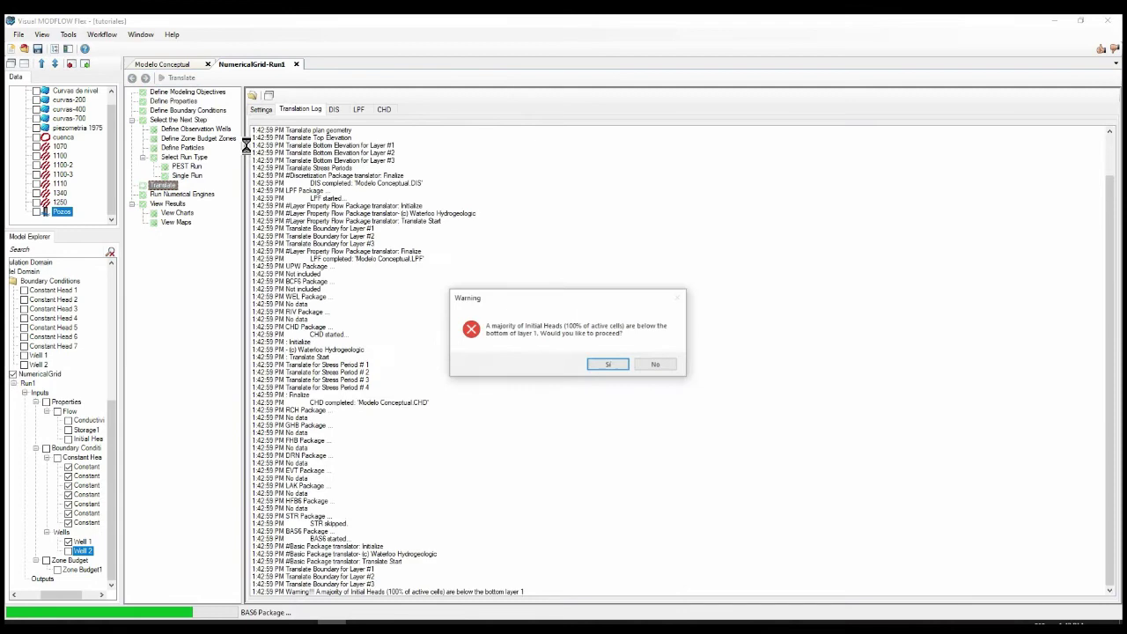
click(600, 361)
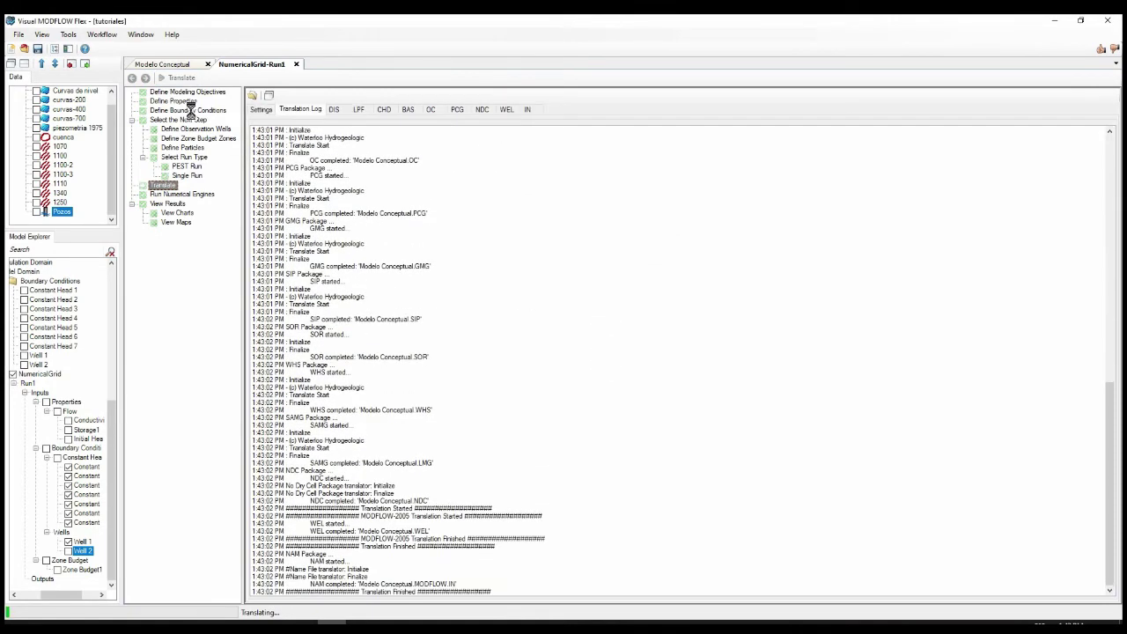
Step: Run the MODFLOW-2005 numerical engine for the translated model and advance to the results options
click(144, 79)
click(163, 78)
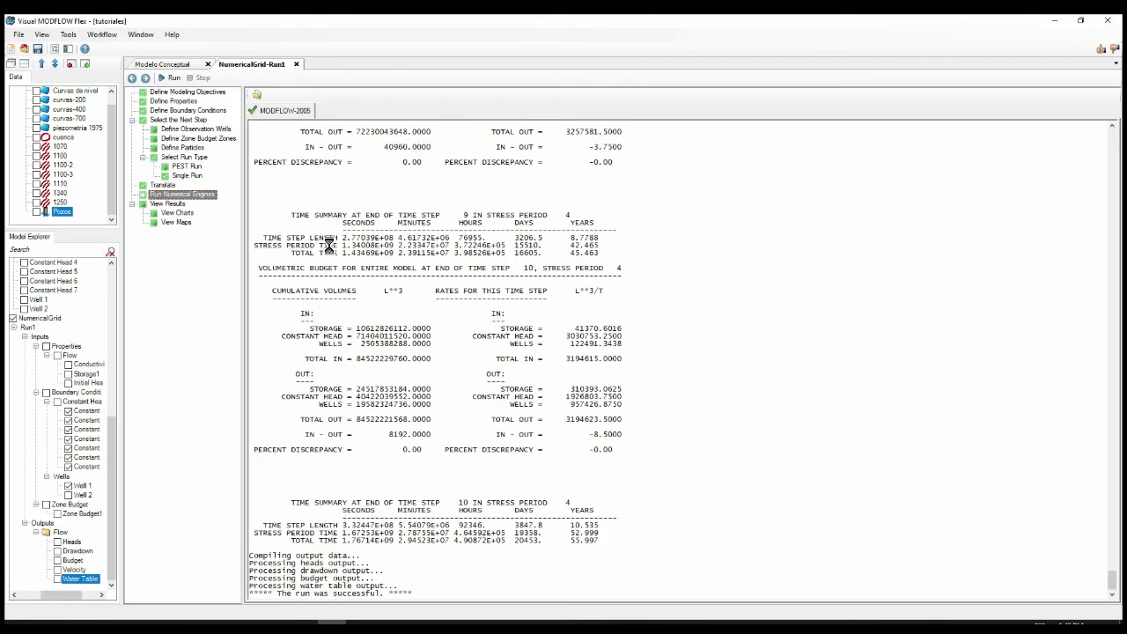
click(145, 79)
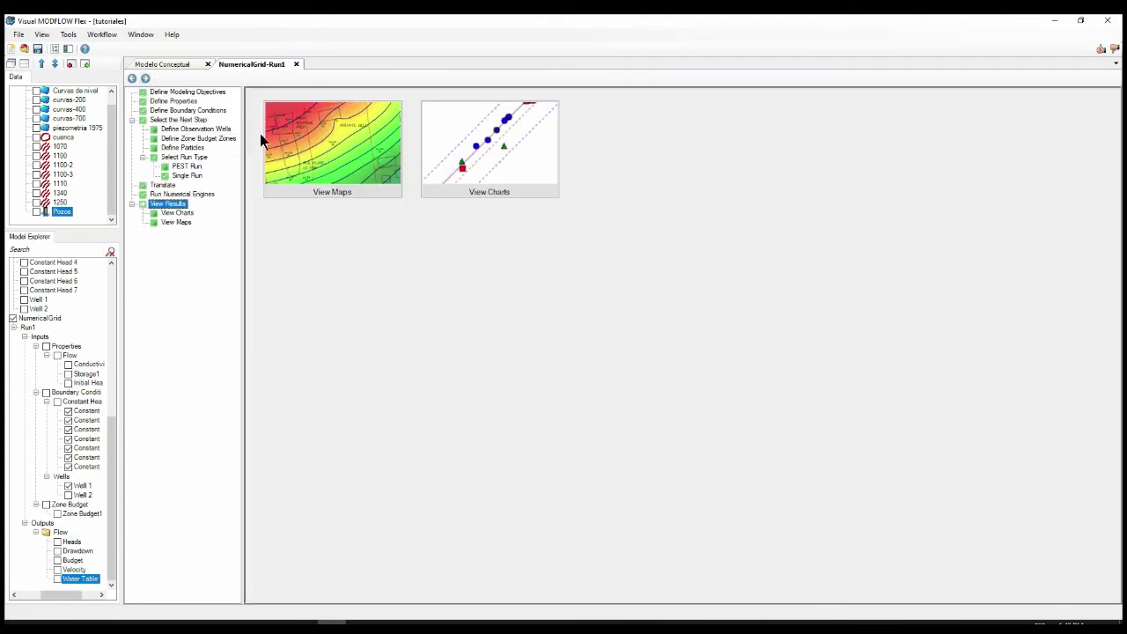
Step: Open the result maps and compare the calculated heads across layers 1, 2 and 3, finishing on layer 3
click(276, 151)
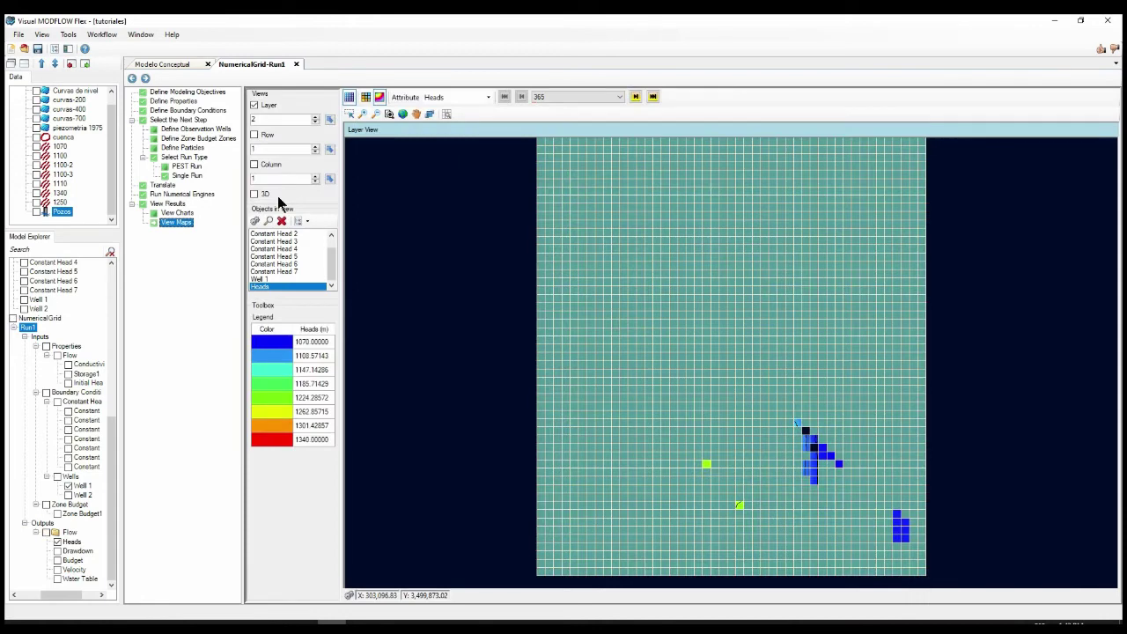
click(314, 123)
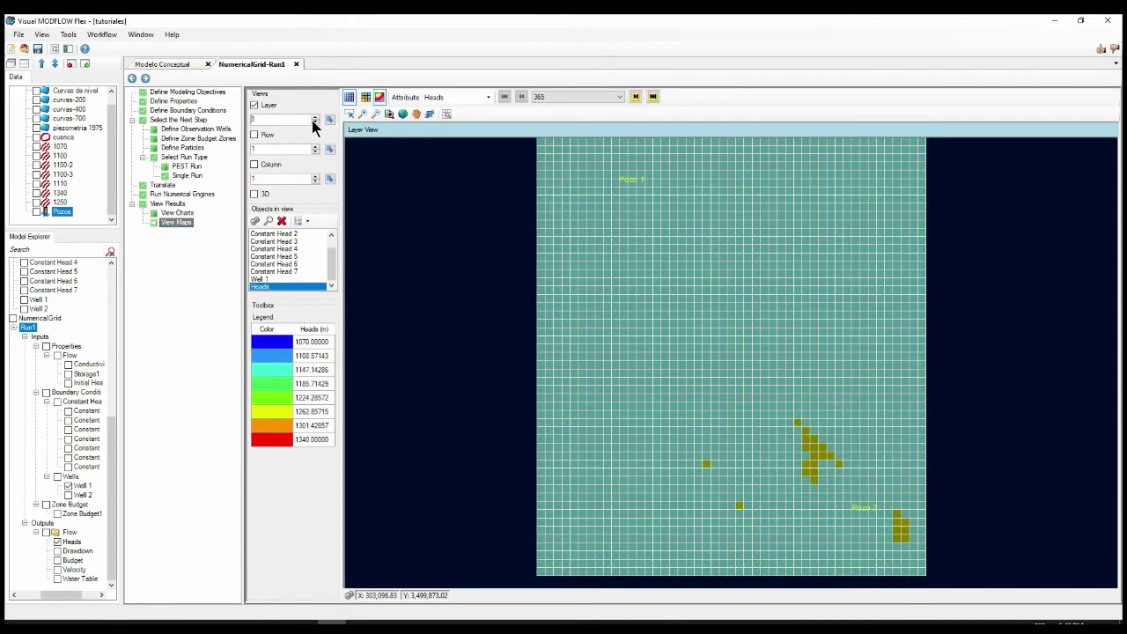
click(314, 118)
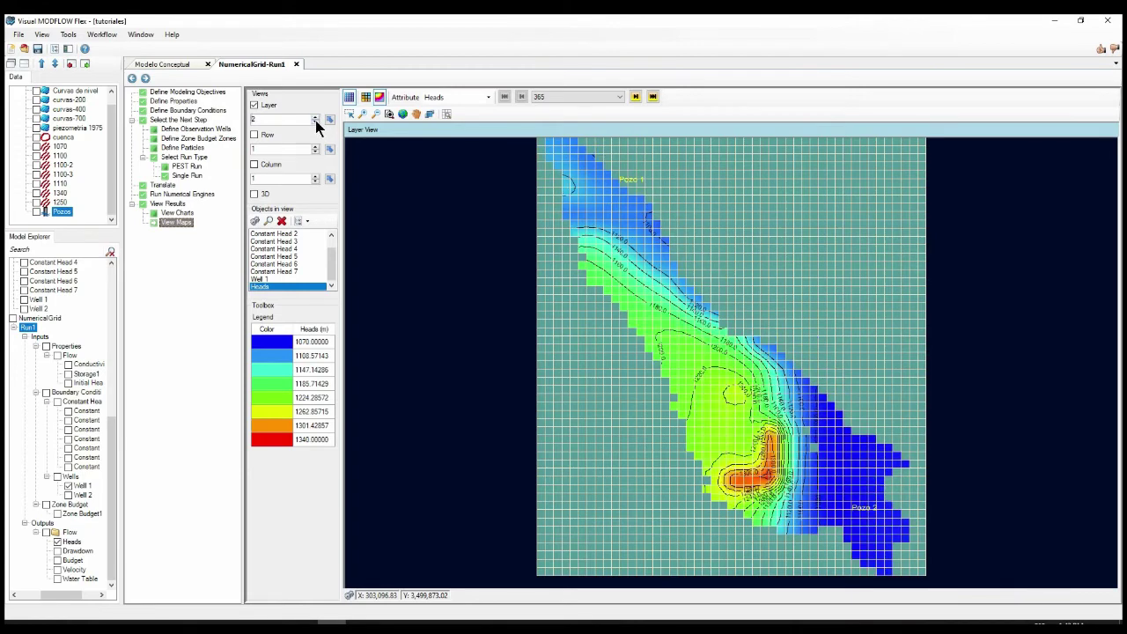
click(315, 122)
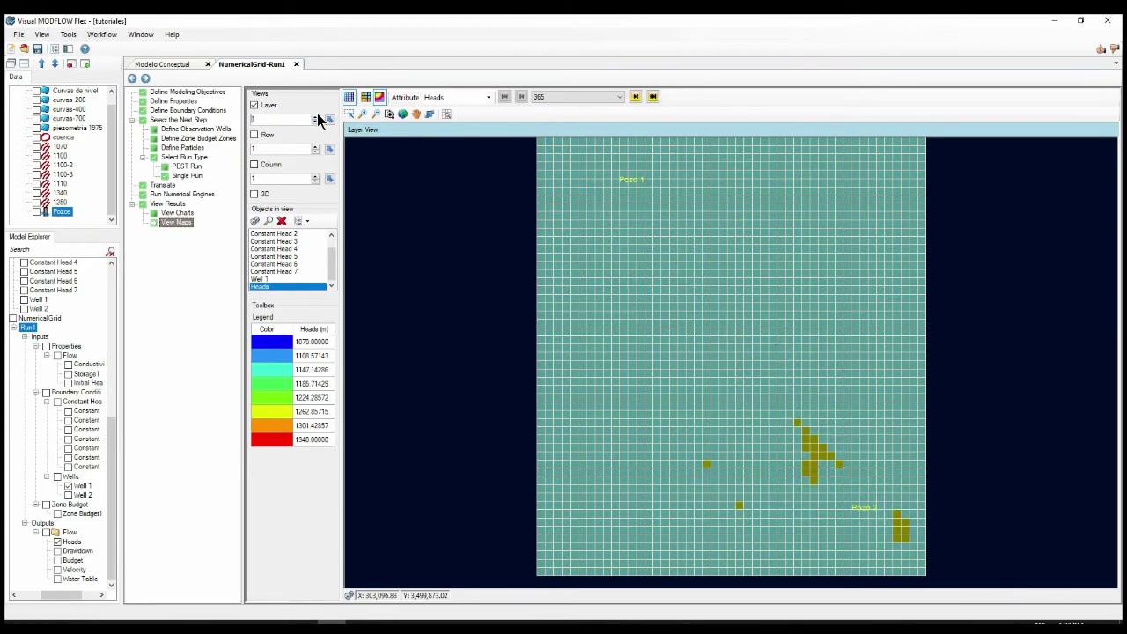
click(315, 117)
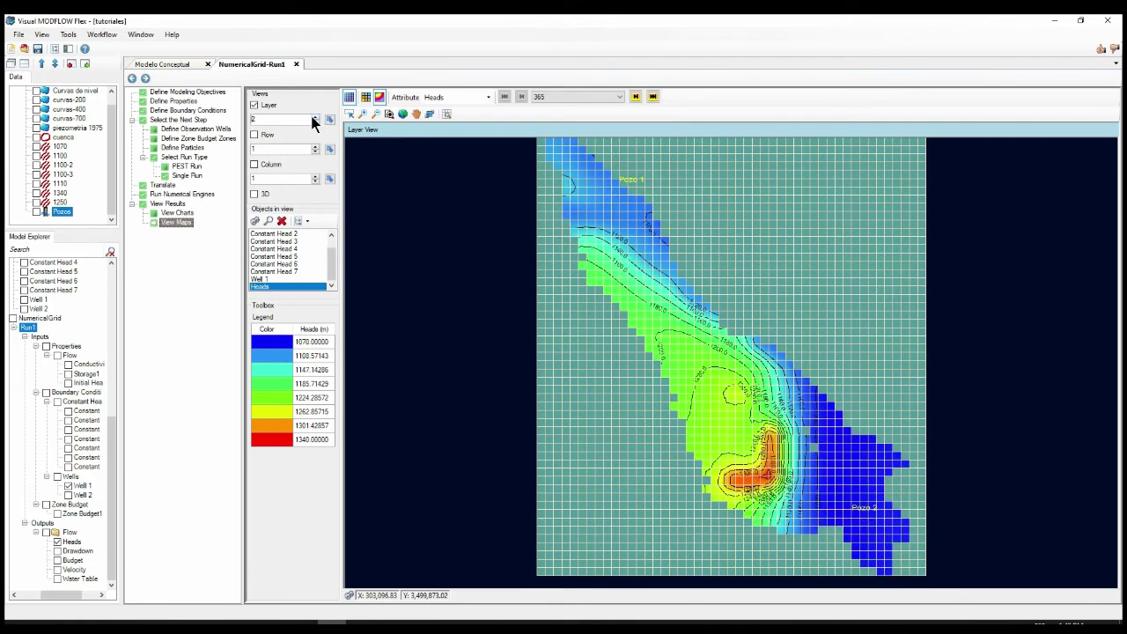
click(314, 118)
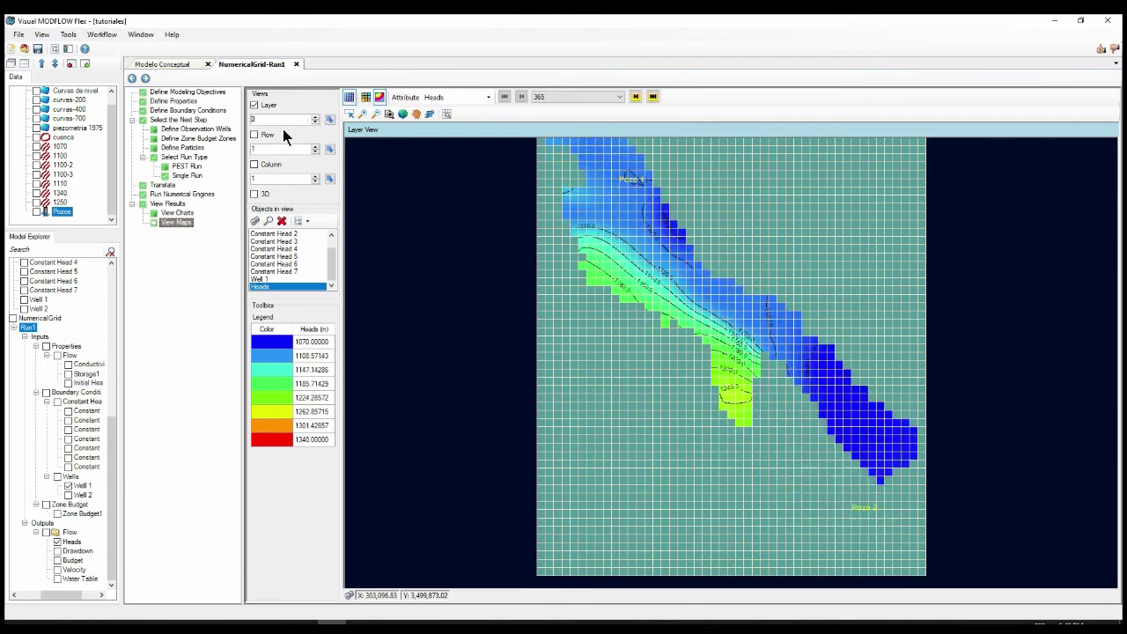
Step: Delete the Well 1 boundary condition from the inputs of Run1
click(78, 486)
right_click(79, 489)
click(175, 492)
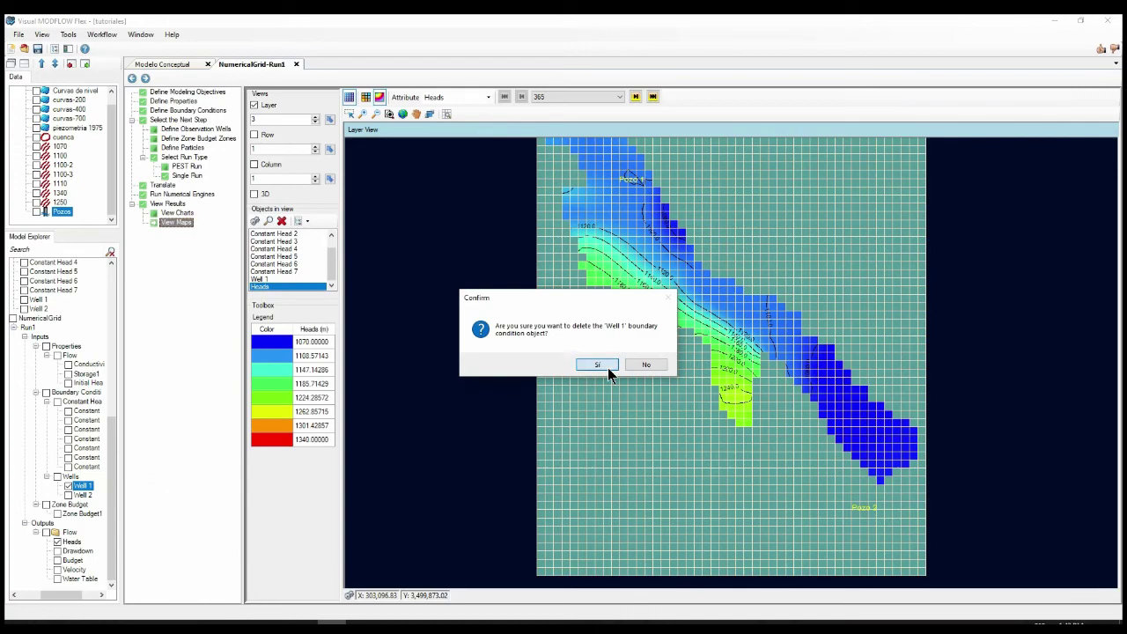
click(597, 364)
Step: Show the Well 2 boundary condition on the map and replace the Heads output with the Water Table output
click(70, 498)
click(69, 496)
scroll(944, 308, up, 2)
scroll(944, 312, down, 3)
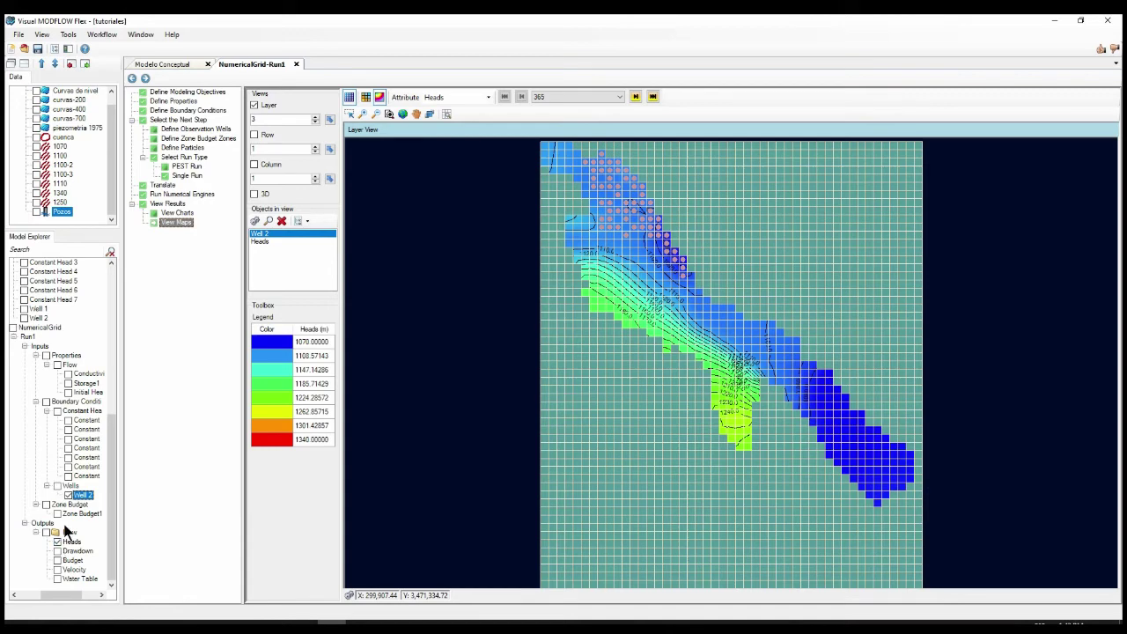
click(57, 541)
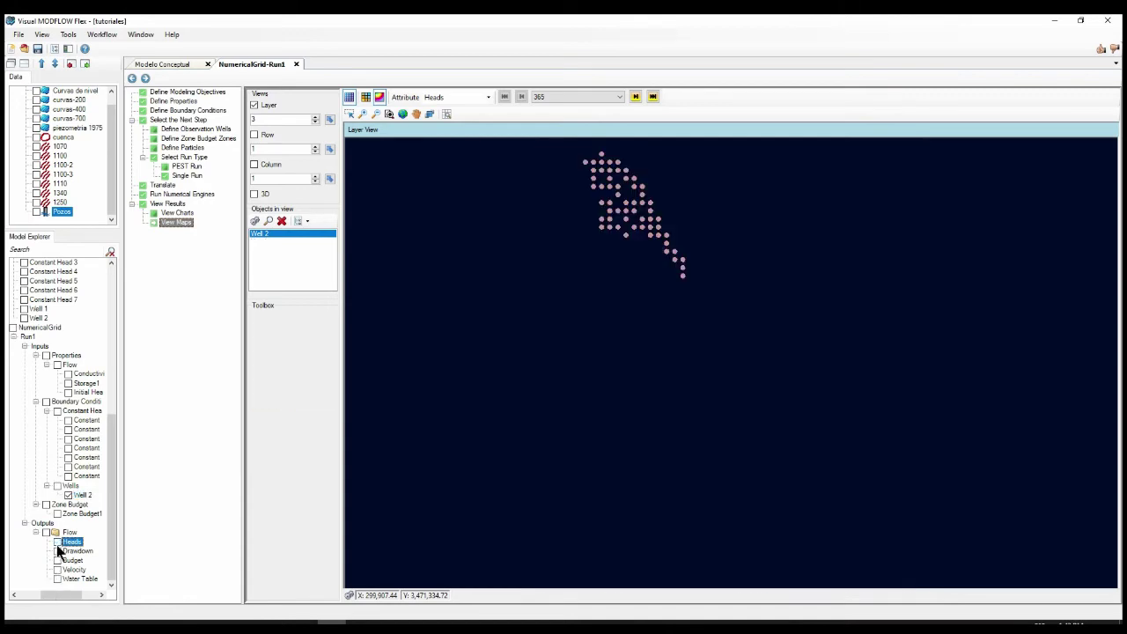
click(60, 578)
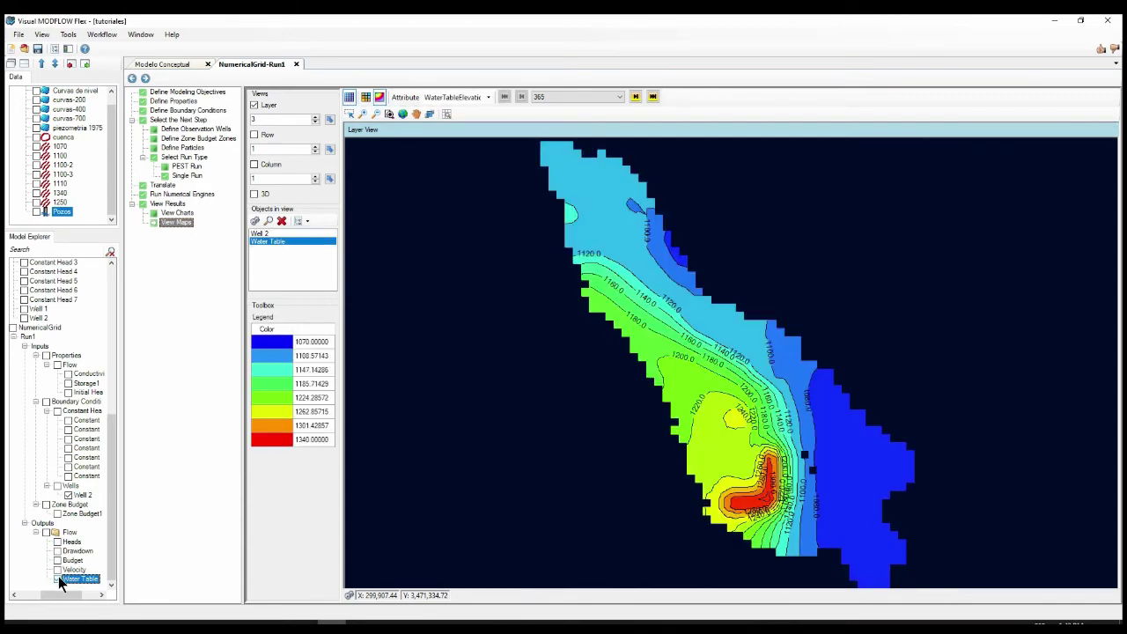
Step: Select the Velocity output and set the displayed output time to 14.061
click(64, 570)
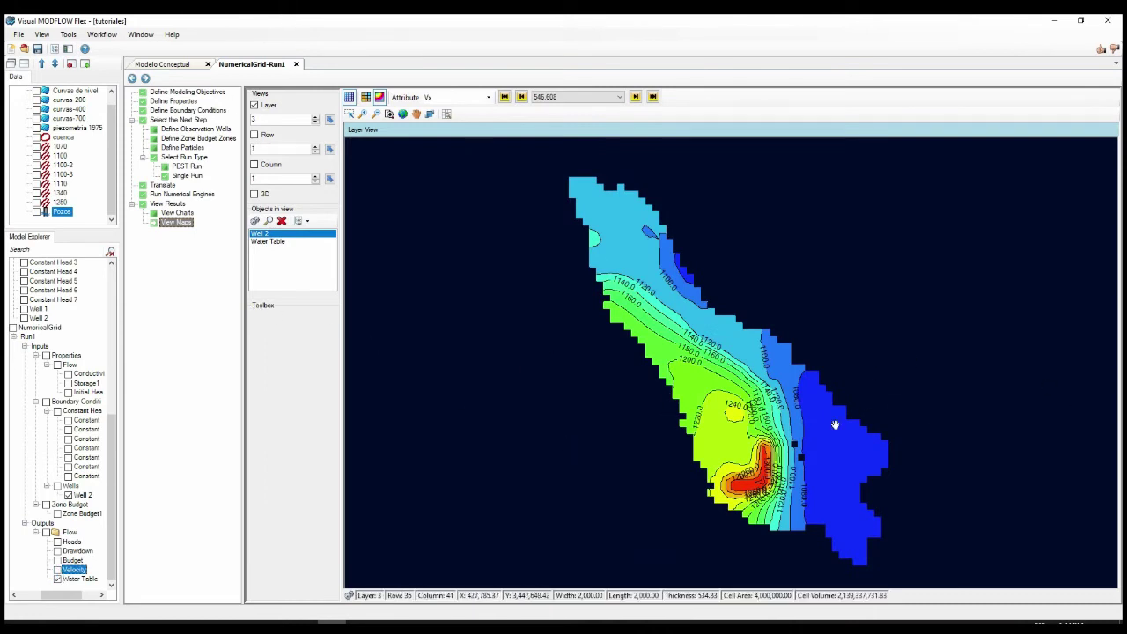
click(568, 97)
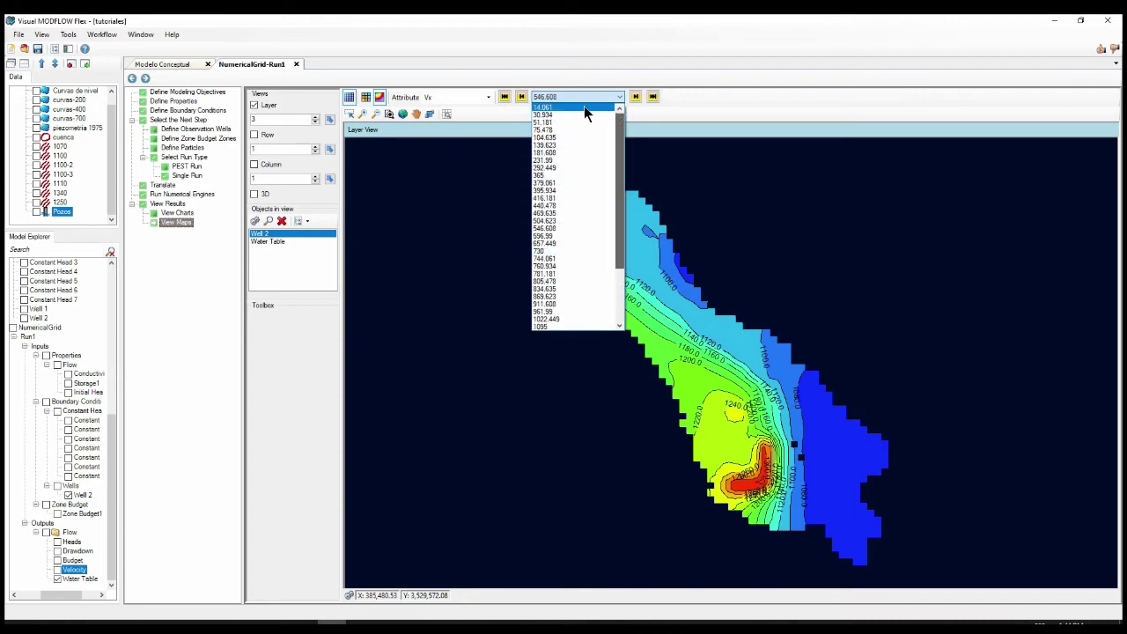
click(583, 107)
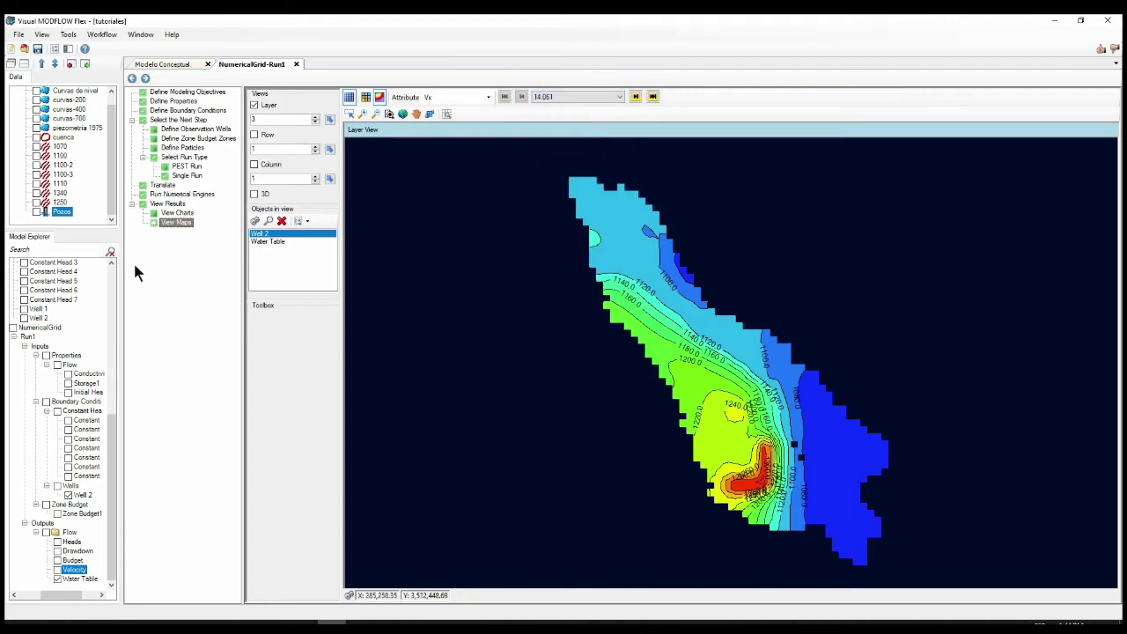
Step: Turn on the Wells group and briefly overlay the Pozos data points on the water table map
click(58, 486)
click(36, 213)
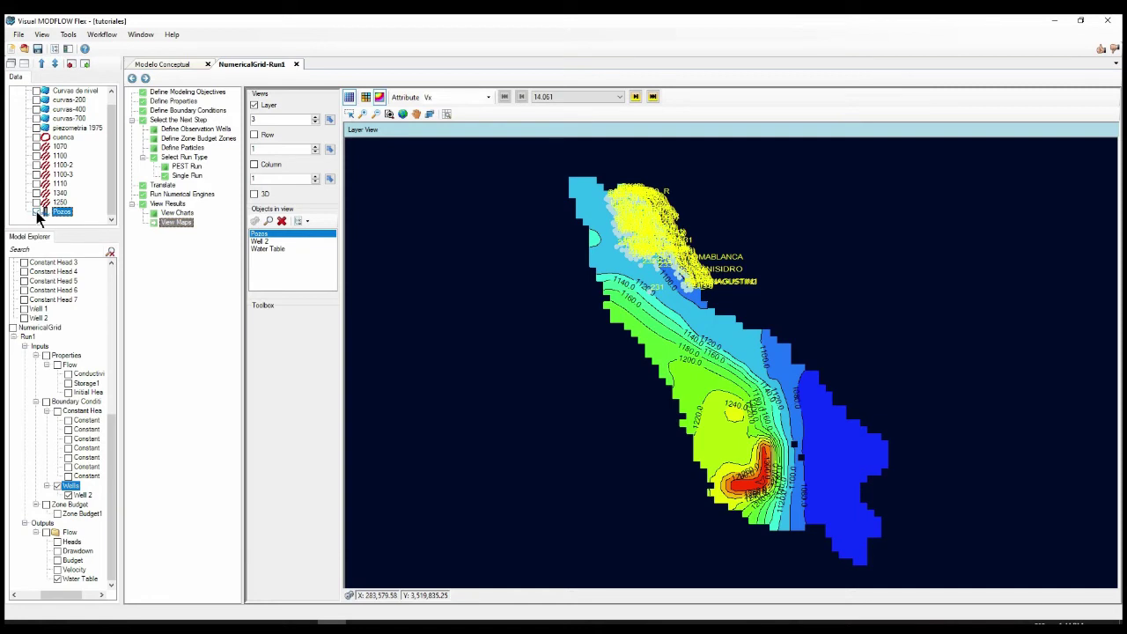
click(37, 213)
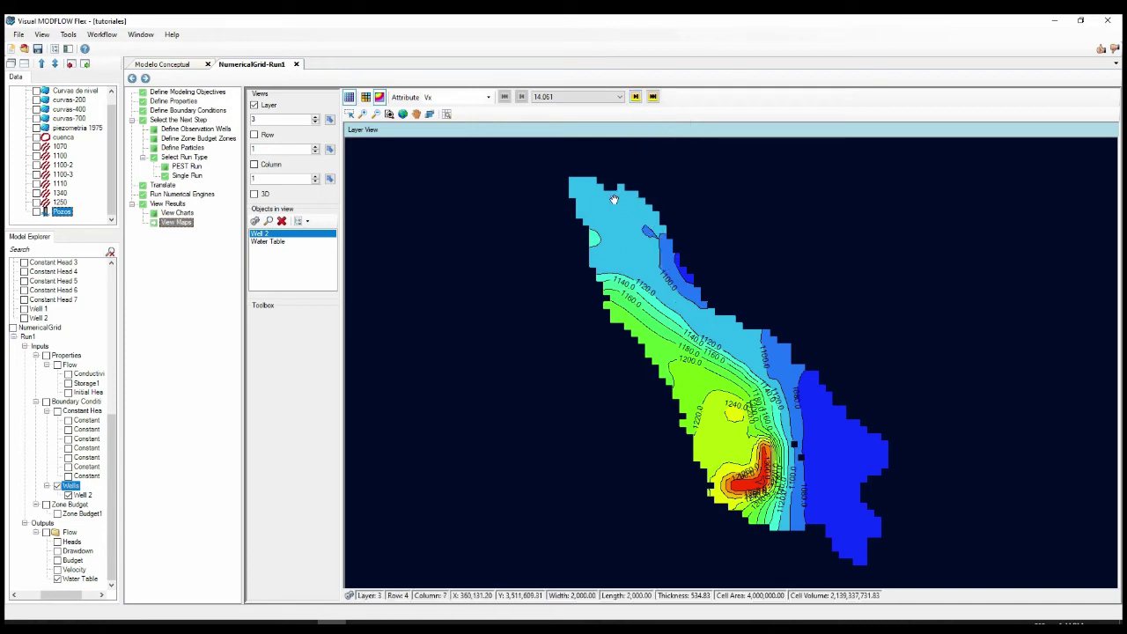
Step: Step the water table map forward through the output times to examine its evolution, and return to time 3009.433
click(636, 97)
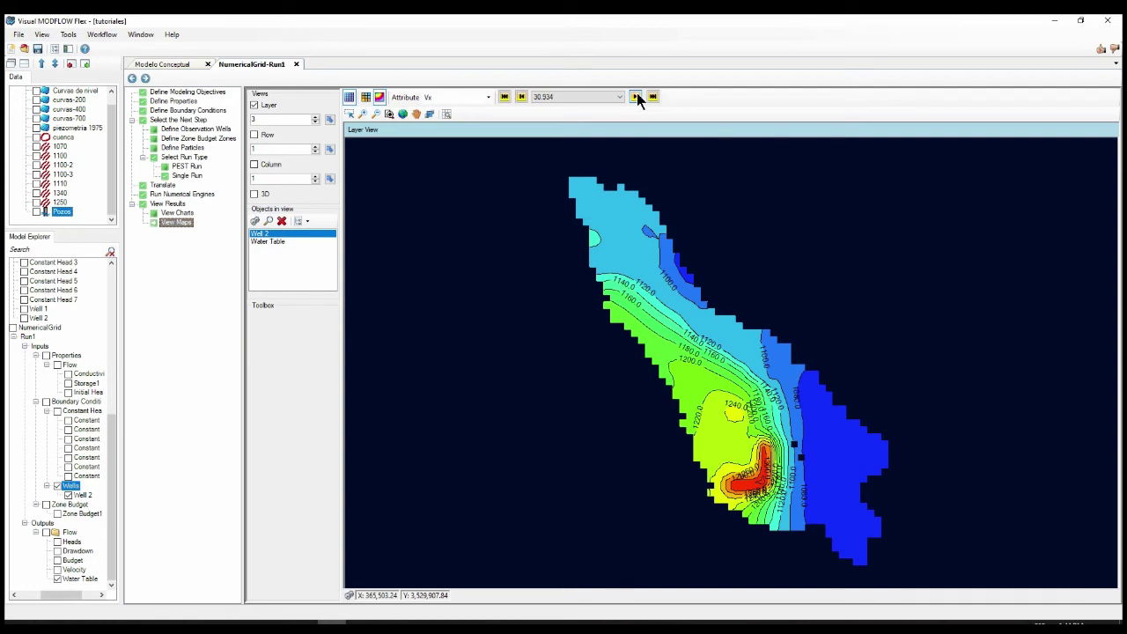
click(637, 97)
click(637, 96)
click(637, 97)
click(637, 97)
click(637, 97)
click(637, 98)
click(637, 97)
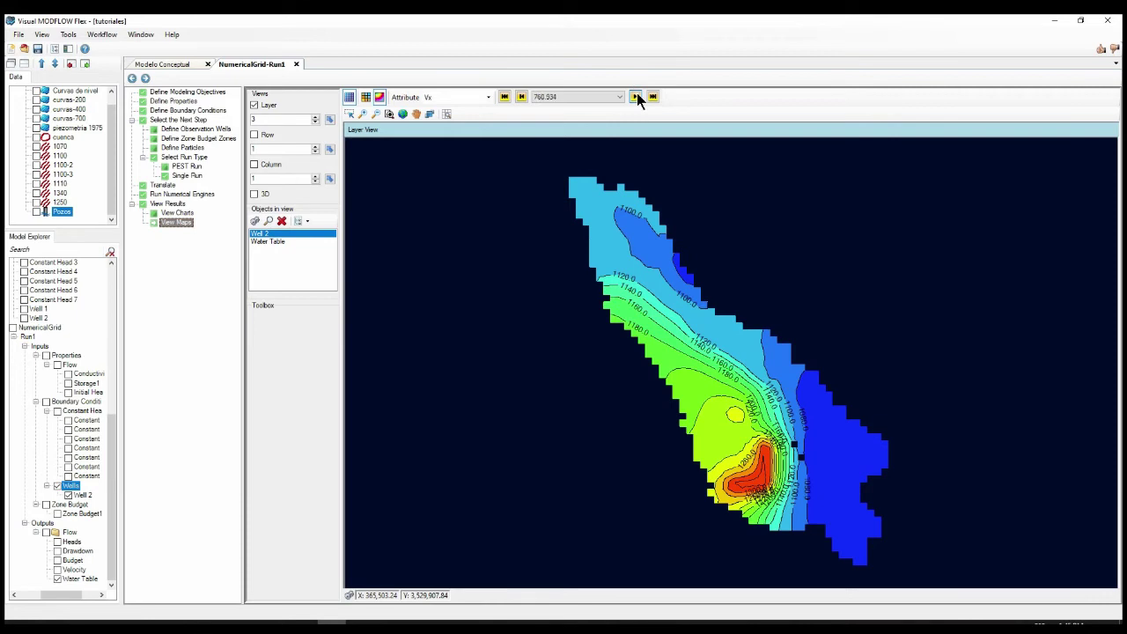
click(636, 97)
click(636, 97)
click(636, 97)
click(637, 97)
click(636, 97)
click(637, 97)
click(637, 97)
click(637, 97)
click(637, 97)
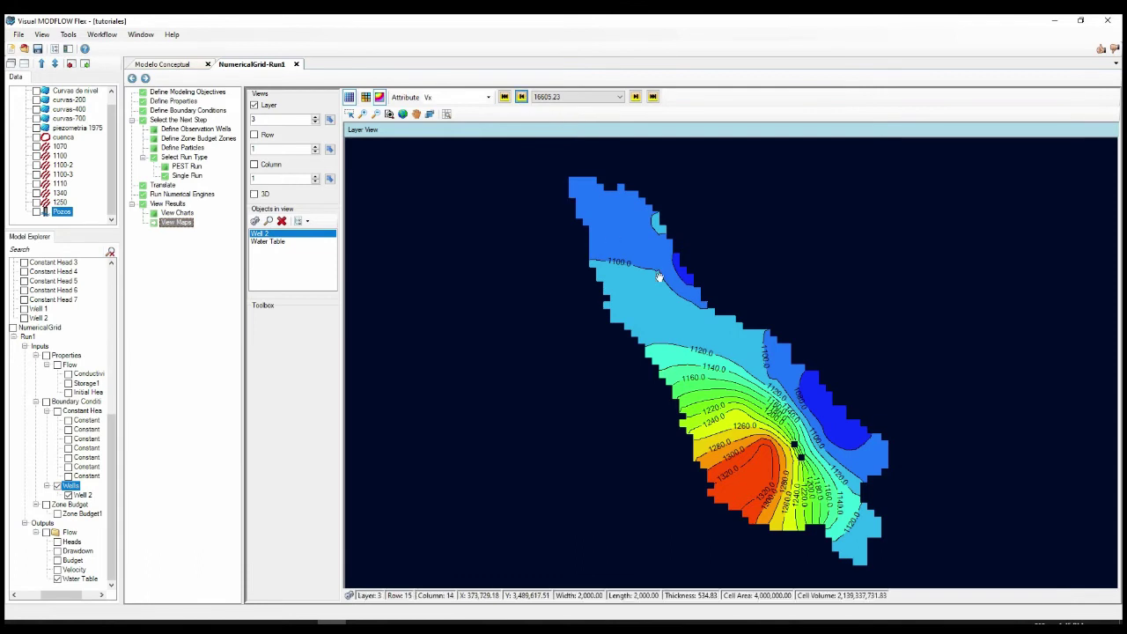
click(522, 98)
click(522, 98)
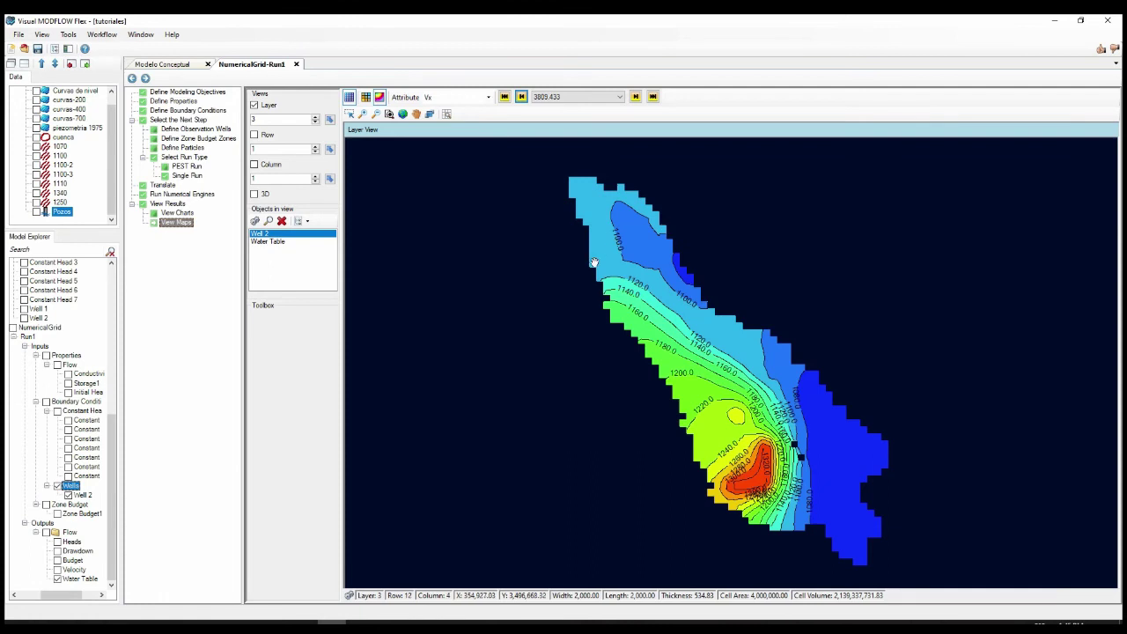
Step: Replace the Water Table output with Drawdown on the layer 3 map and focus on the model's northern part
click(56, 578)
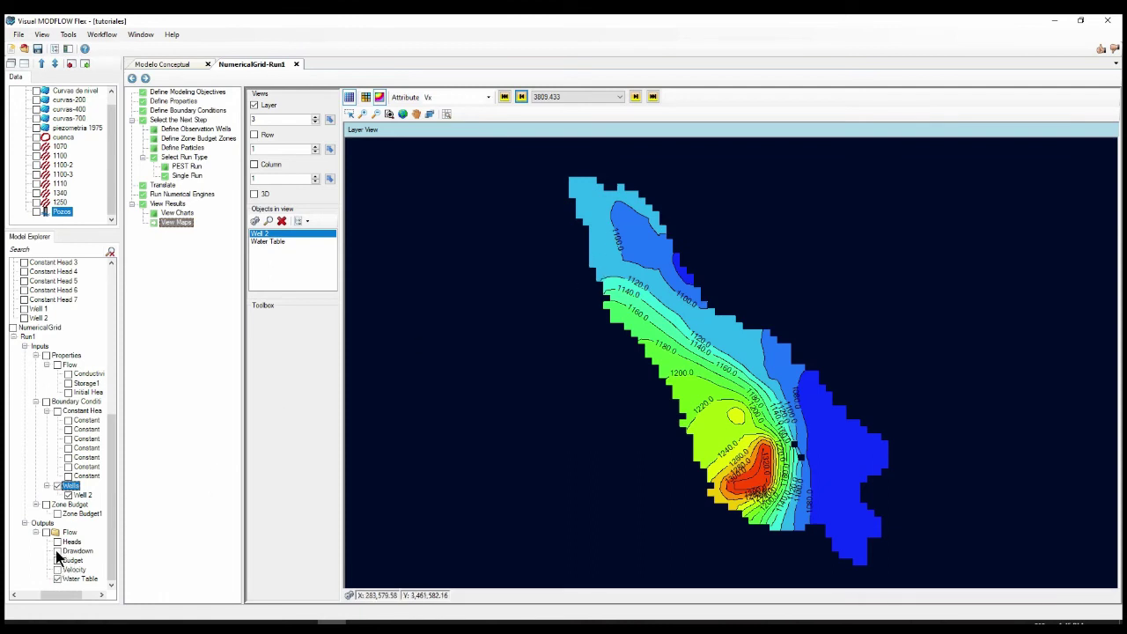
click(57, 552)
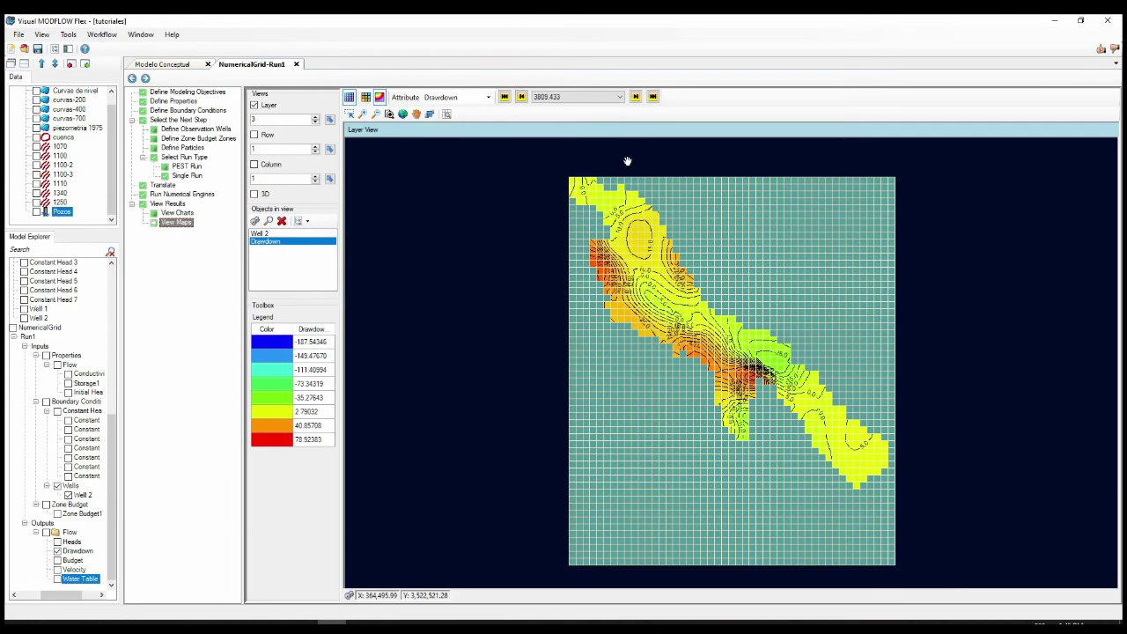
scroll(644, 253, up, 2)
drag(645, 208, 644, 310)
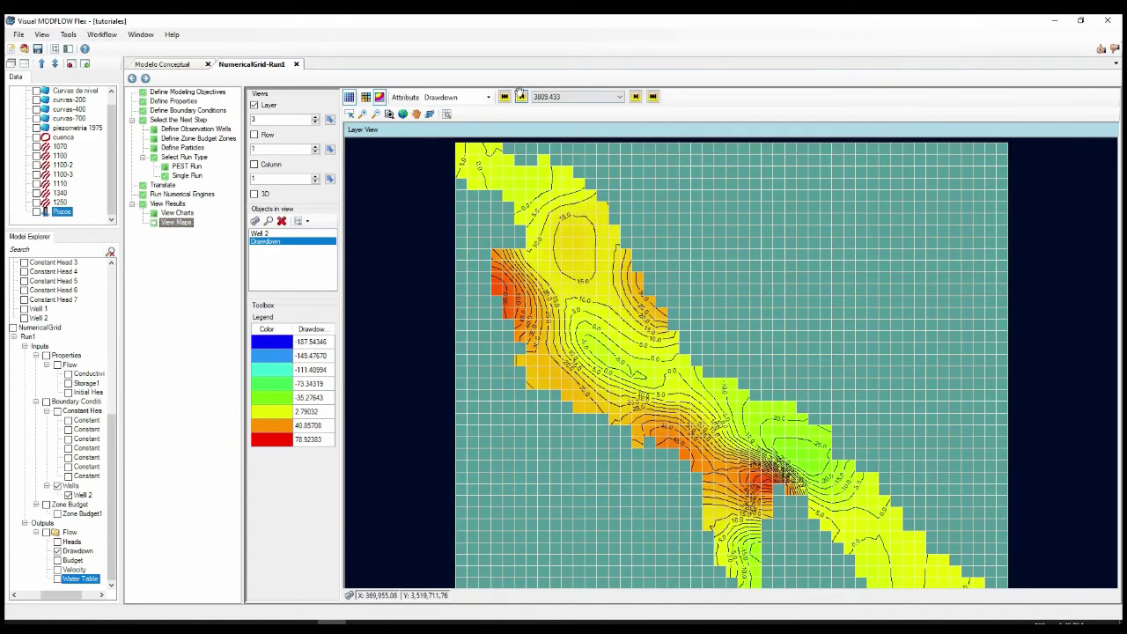
Step: Step the layer 3 drawdown map back through earlier output times to the first one, 14.061
click(521, 97)
click(521, 97)
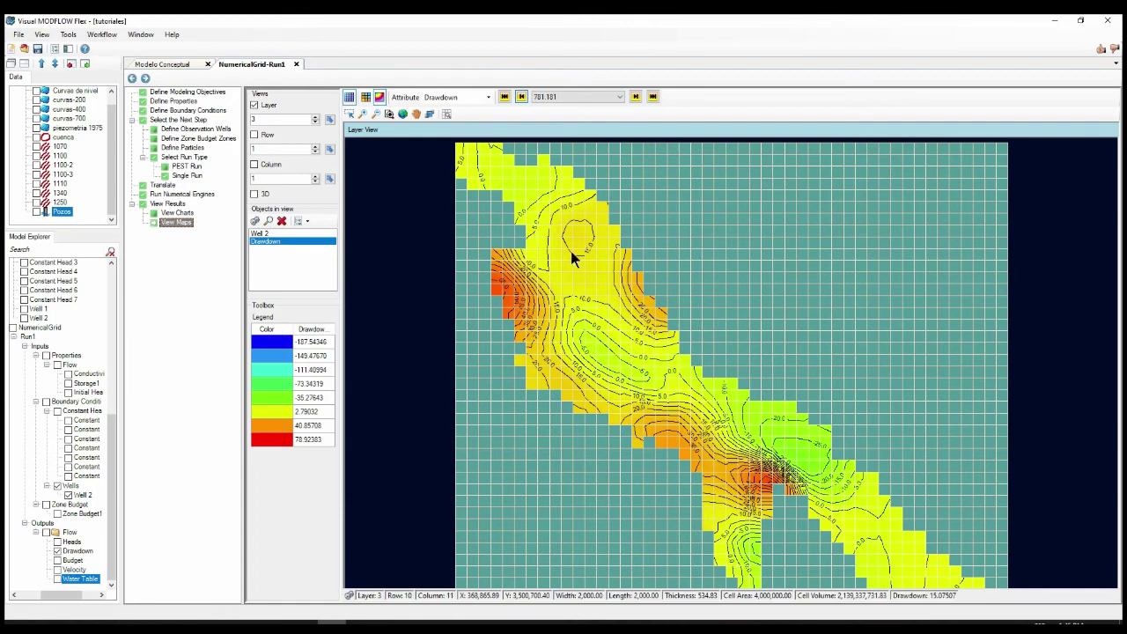
click(521, 97)
click(522, 97)
click(503, 97)
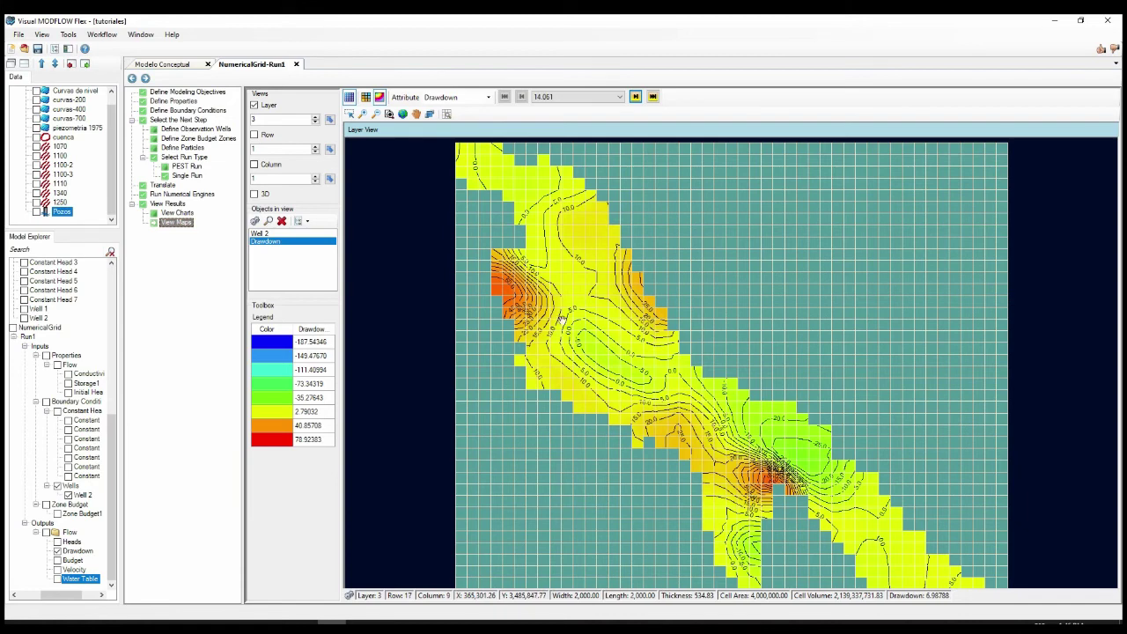
Step: Advance the layer 3 drawdown map through the output times up to 20453, examining how the contours evolve
click(635, 98)
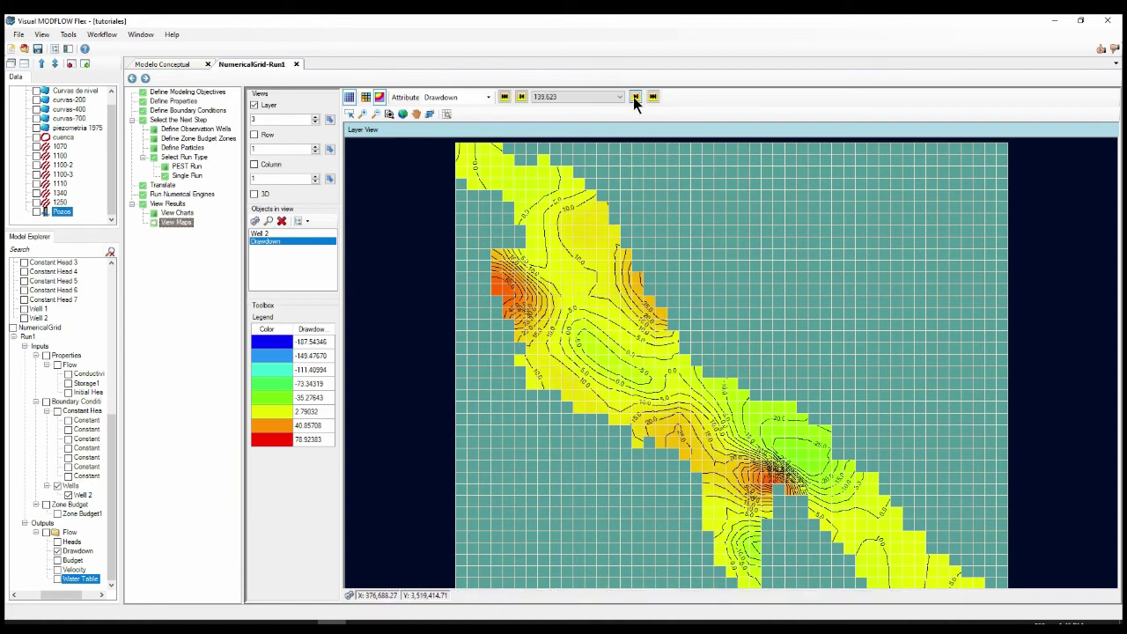
click(635, 97)
click(635, 98)
click(635, 97)
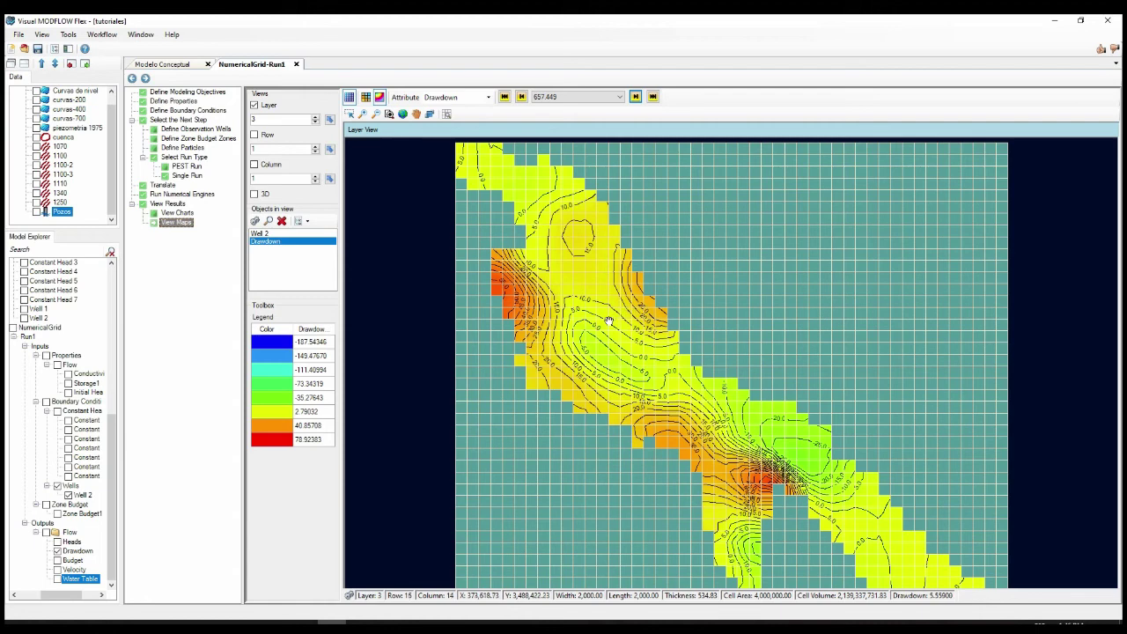
click(635, 97)
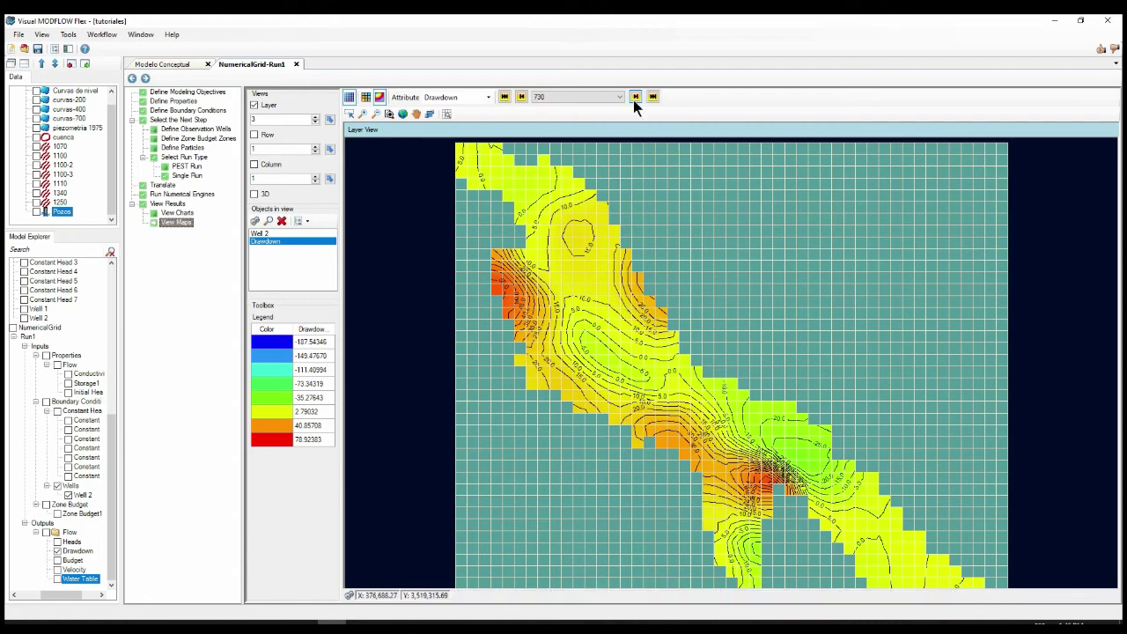
click(635, 97)
click(635, 97)
click(635, 97)
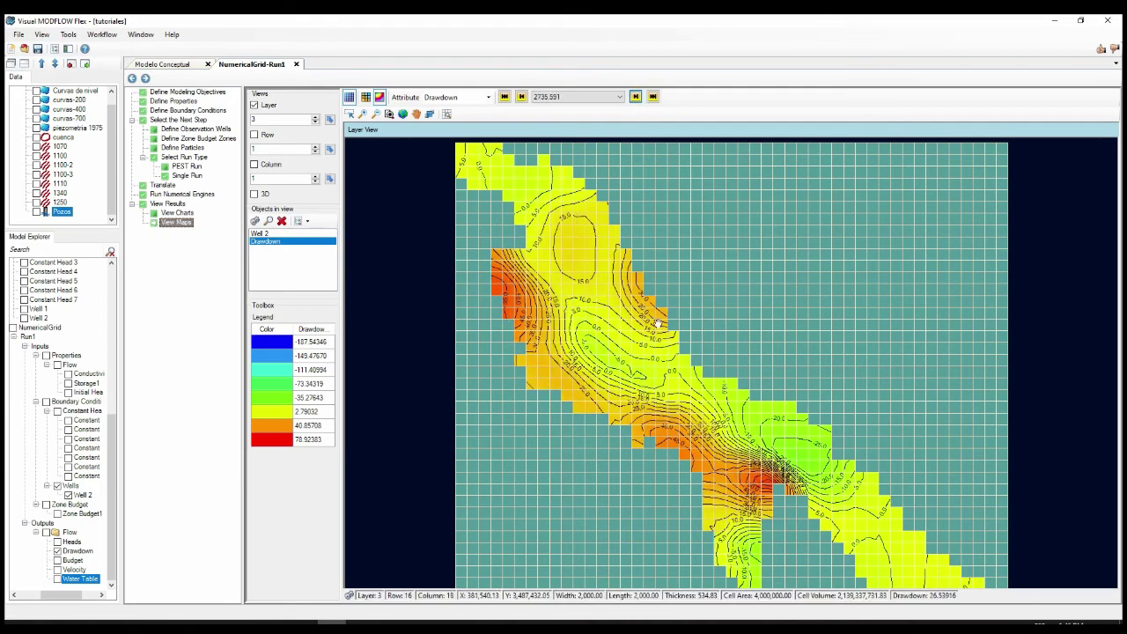
click(635, 97)
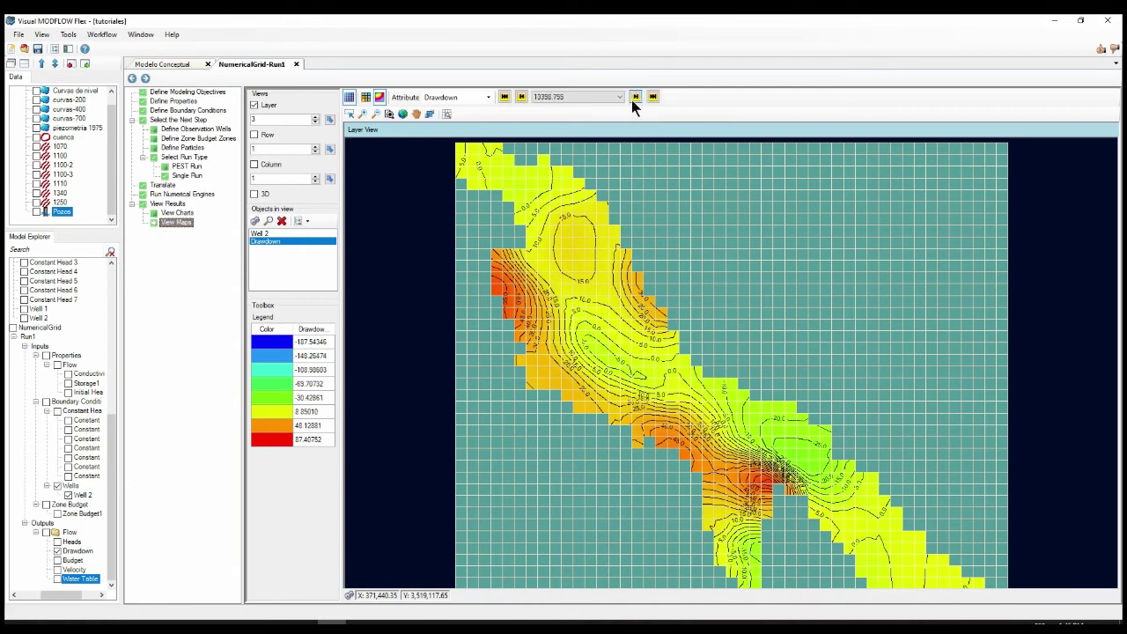
click(635, 97)
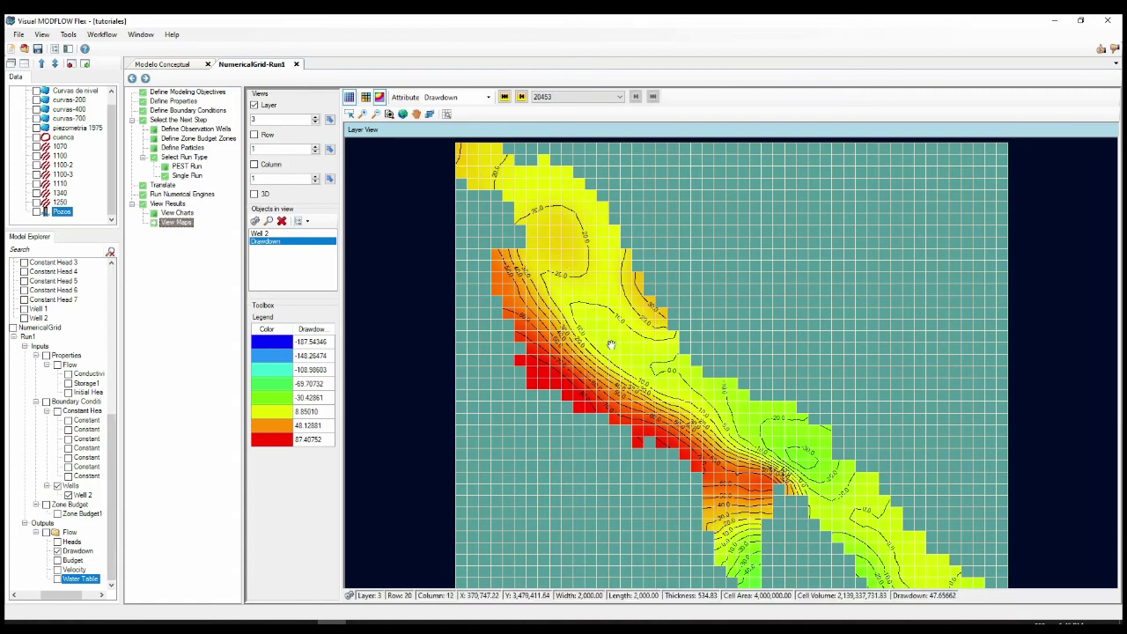
Step: Switch the drawdown map to layer 2 at time 20453 and examine the contours up to the northern part
scroll(621, 320, down, 1)
scroll(728, 502, down, 1)
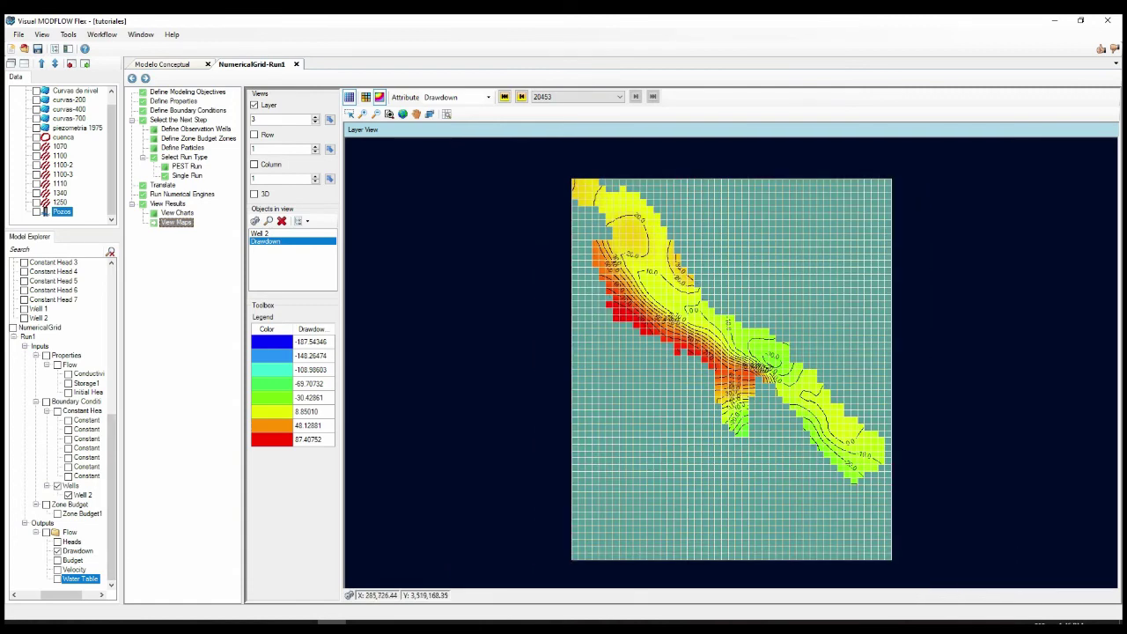
click(314, 123)
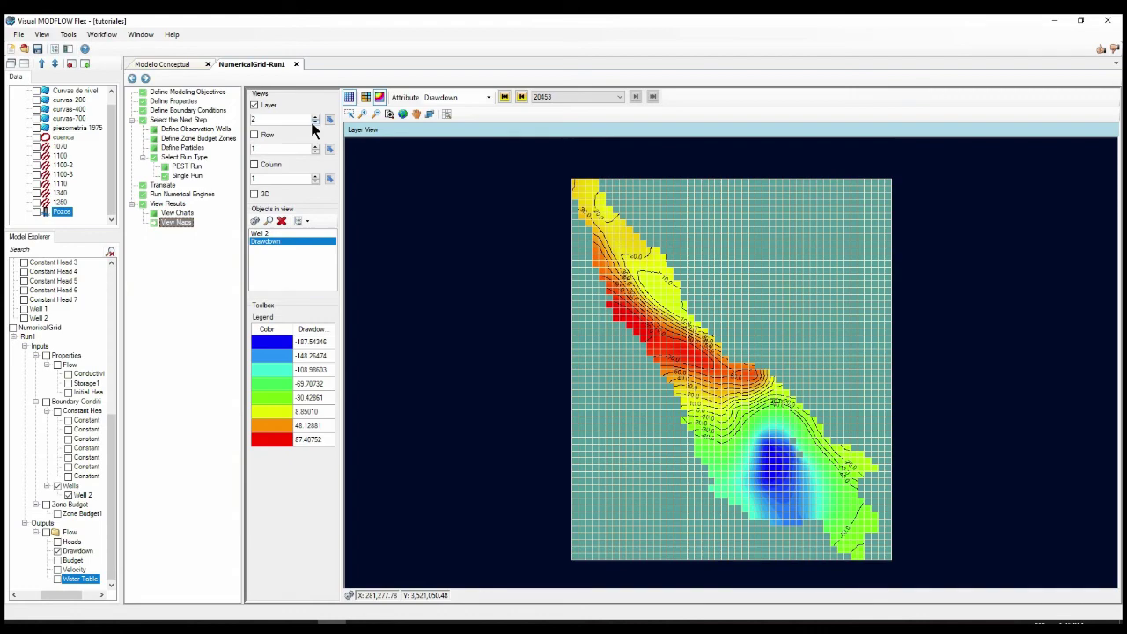
scroll(734, 403, up, 3)
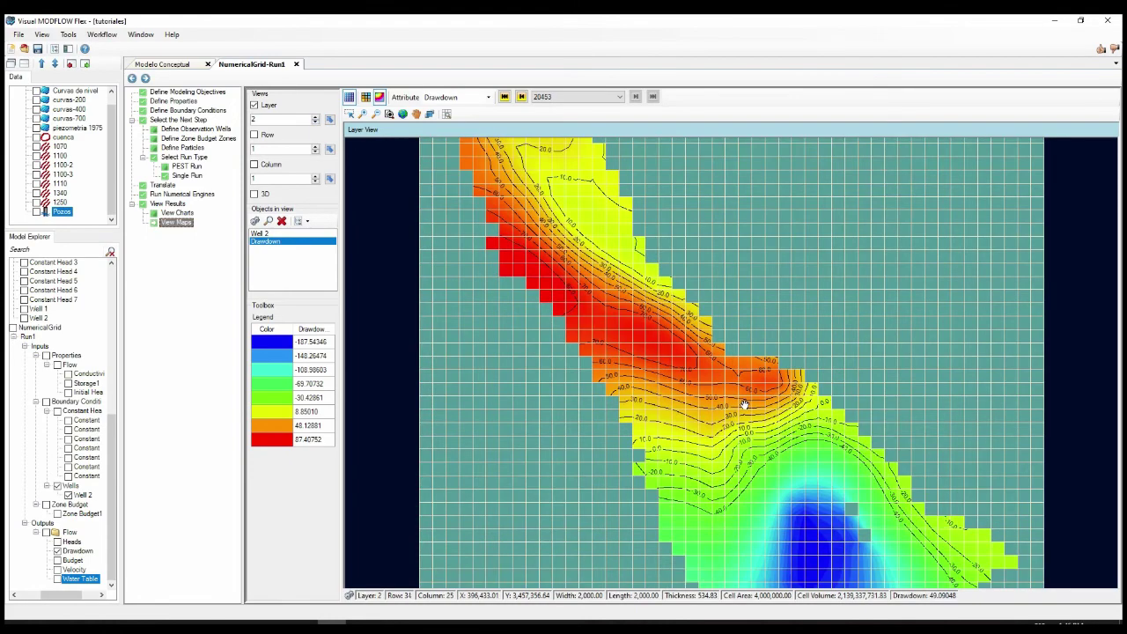
scroll(744, 405, down, 2)
scroll(766, 445, up, 3)
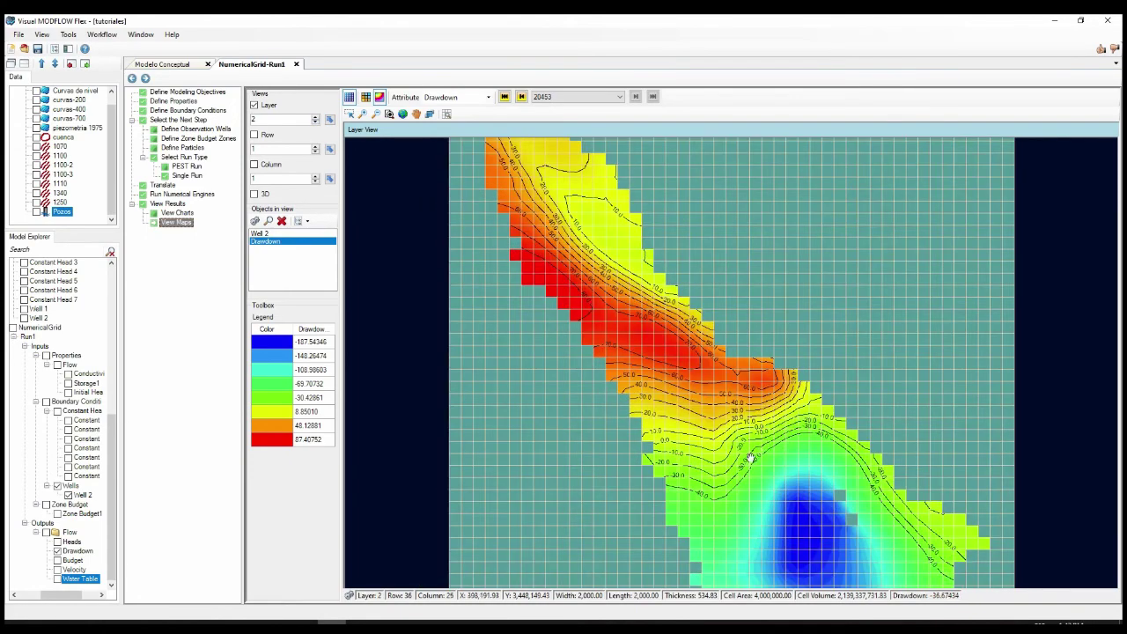
scroll(627, 301, down, 1)
scroll(696, 247, up, 2)
drag(679, 264, 687, 403)
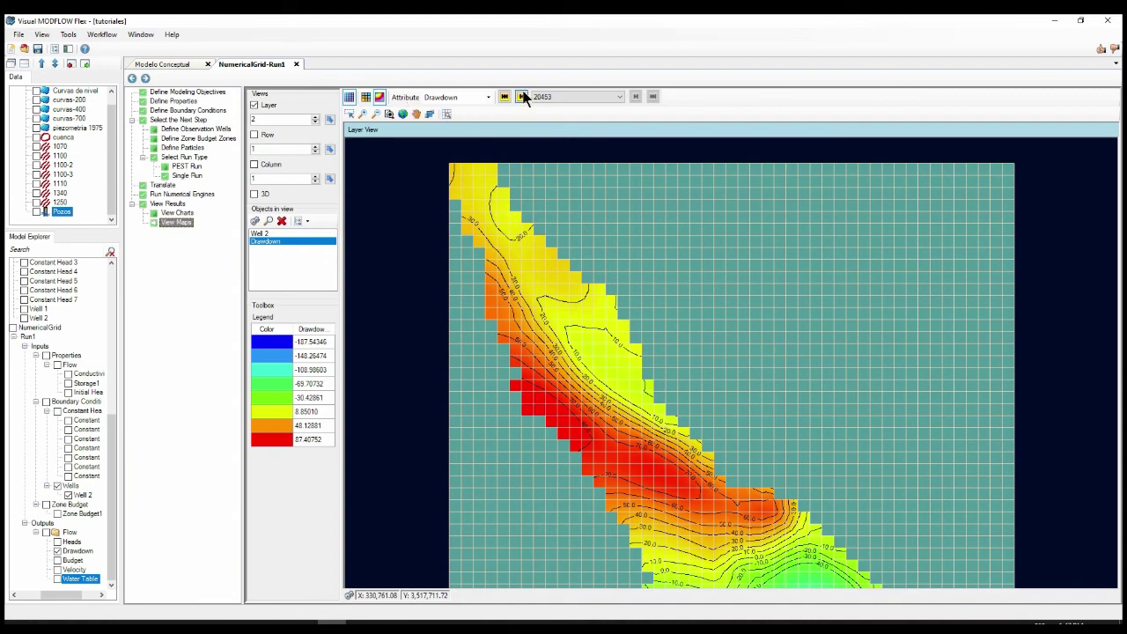
Step: Step the layer 2 drawdown map back to output time 504.623 and examine the whole model area
click(523, 96)
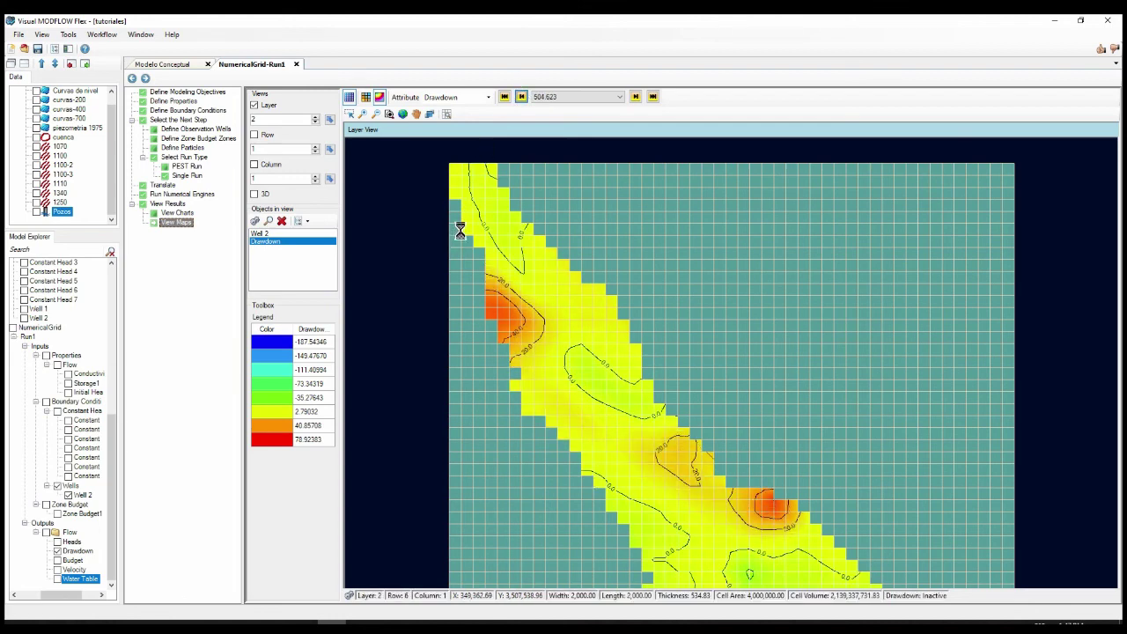
scroll(458, 243, down, 3)
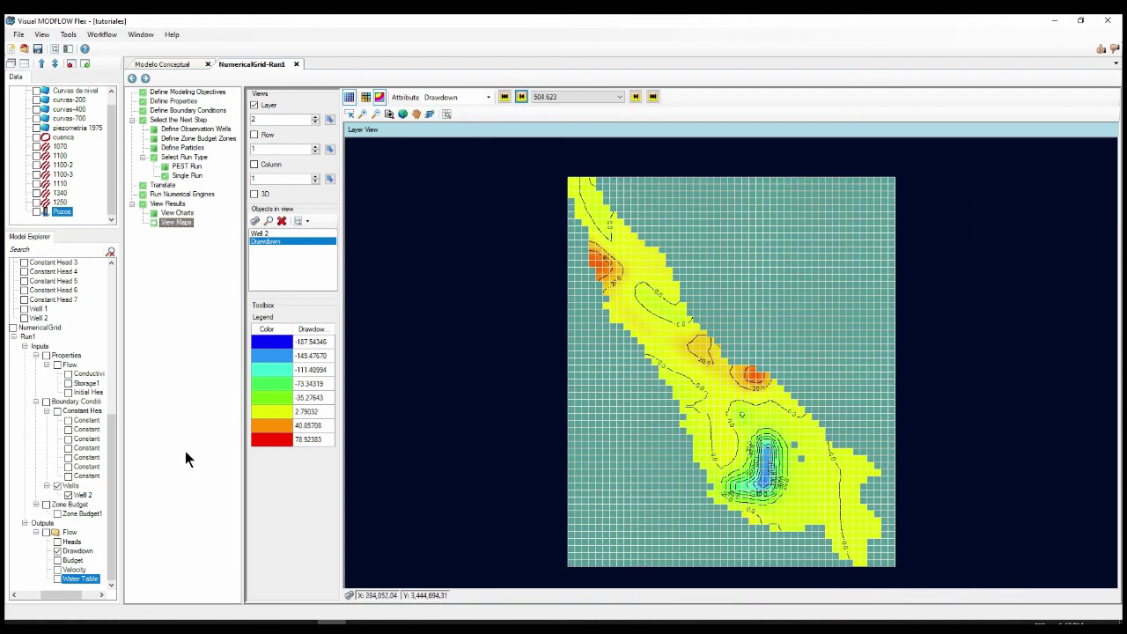
Step: Open the Drawdown output in a new 3D viewer and view the model obliquely
right_click(78, 500)
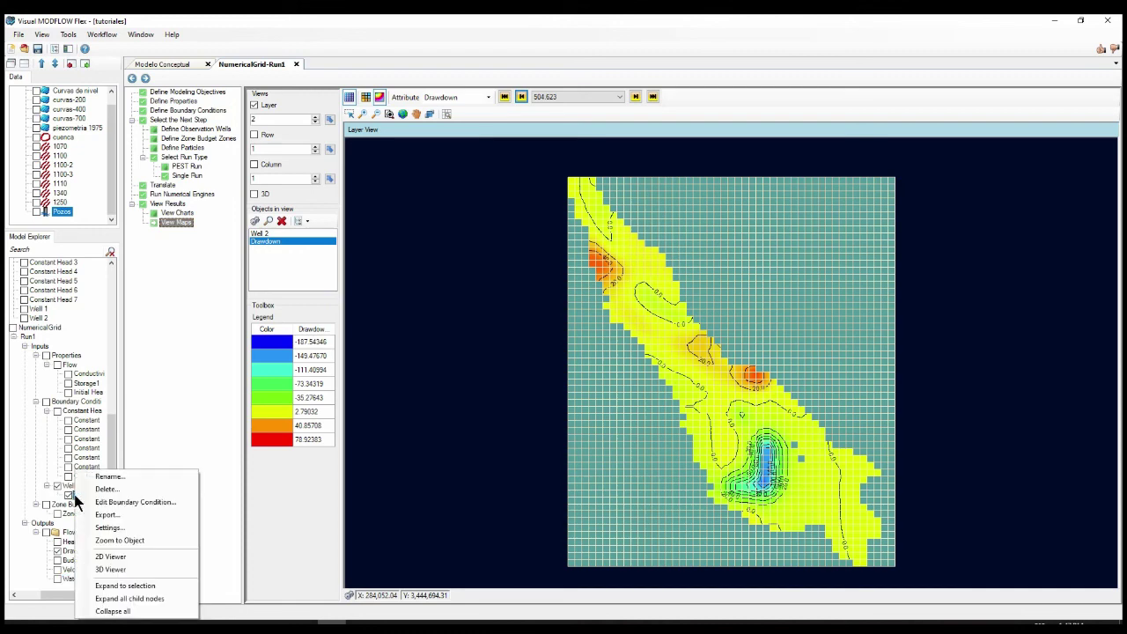
click(13, 569)
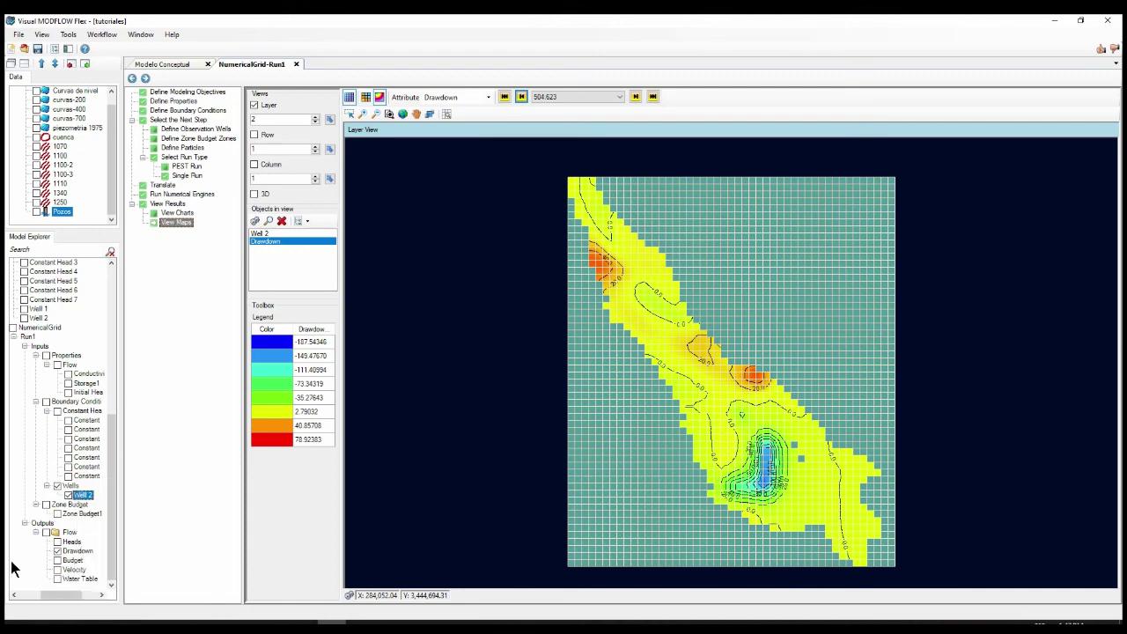
right_click(78, 552)
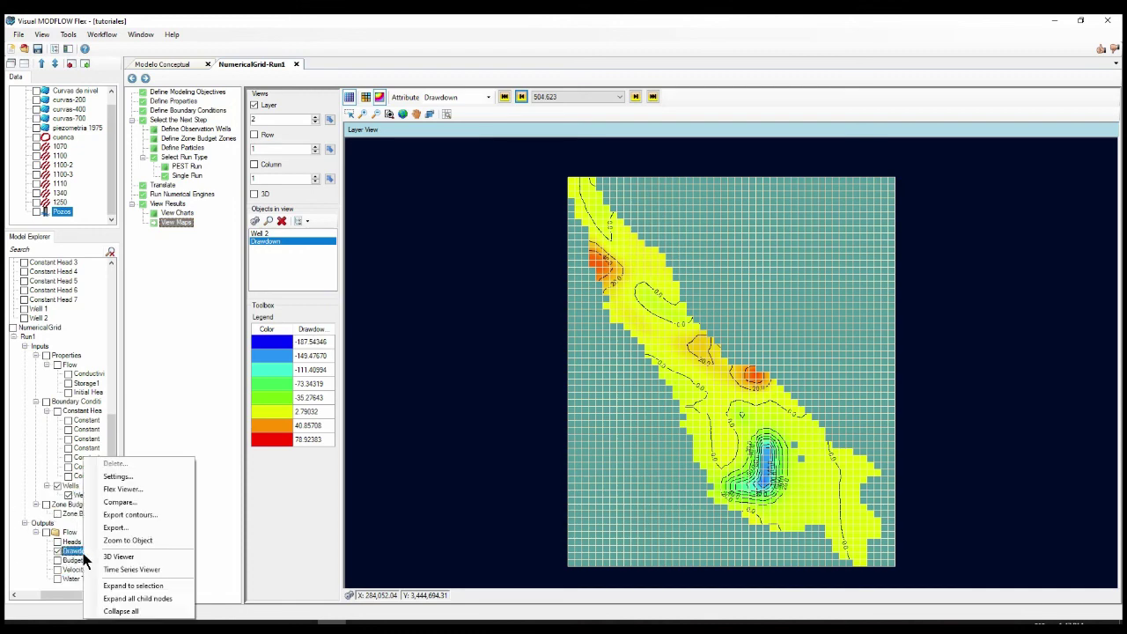
click(158, 556)
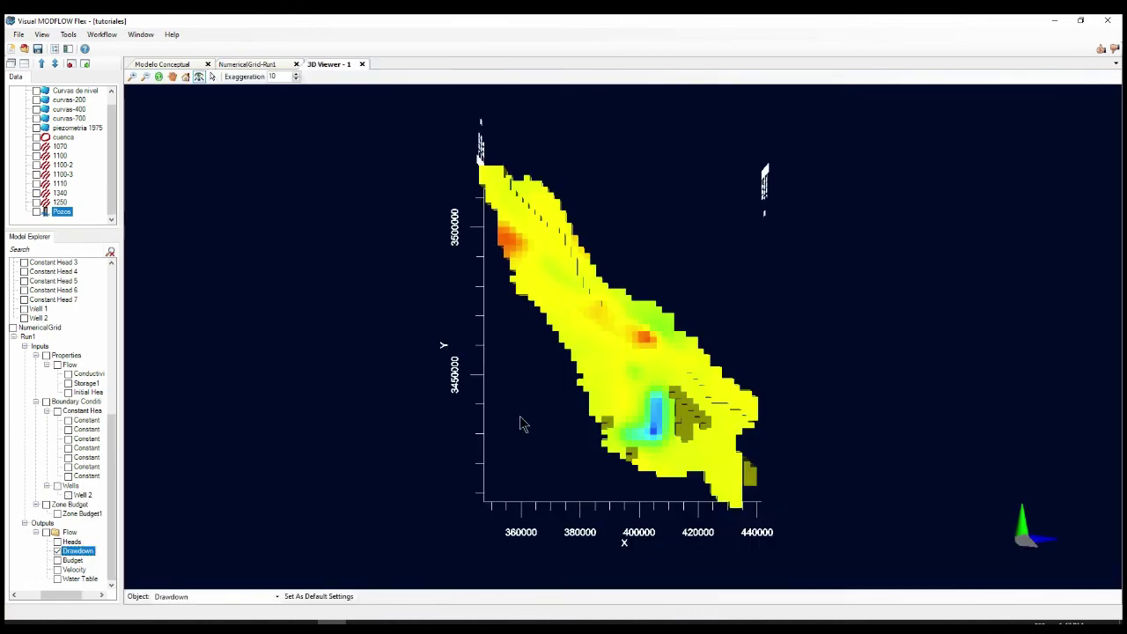
drag(664, 413, 342, 368)
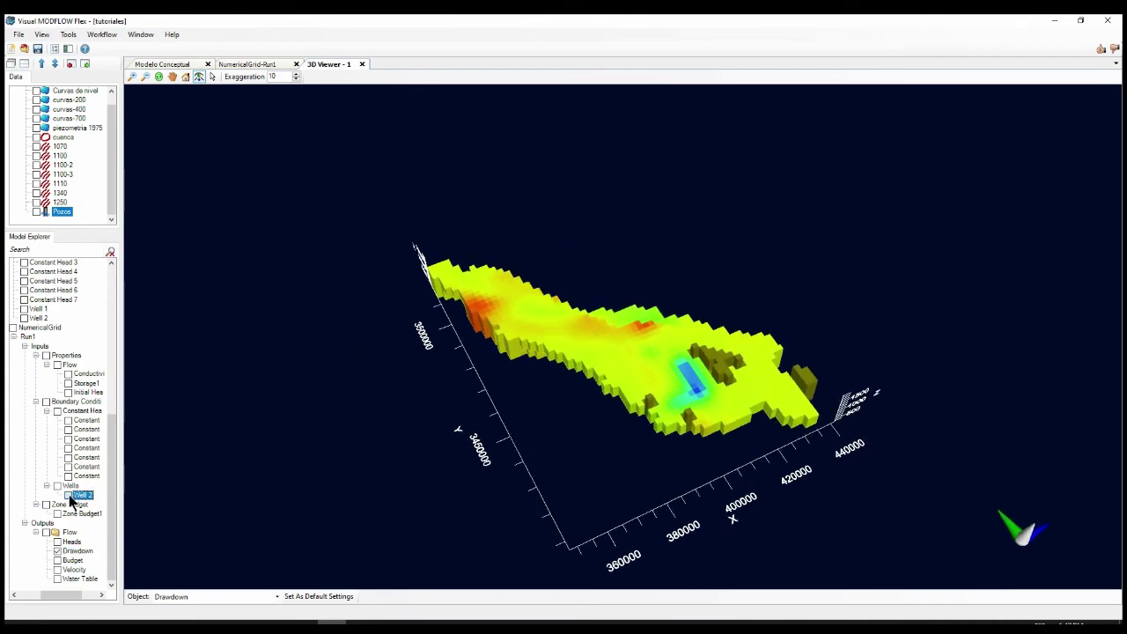
Step: Add the Well 2 boundary condition to the 3D drawdown view and examine the wells between the layers from the side
click(67, 496)
drag(518, 310, 75, 295)
drag(564, 368, 352, 455)
scroll(816, 299, up, 5)
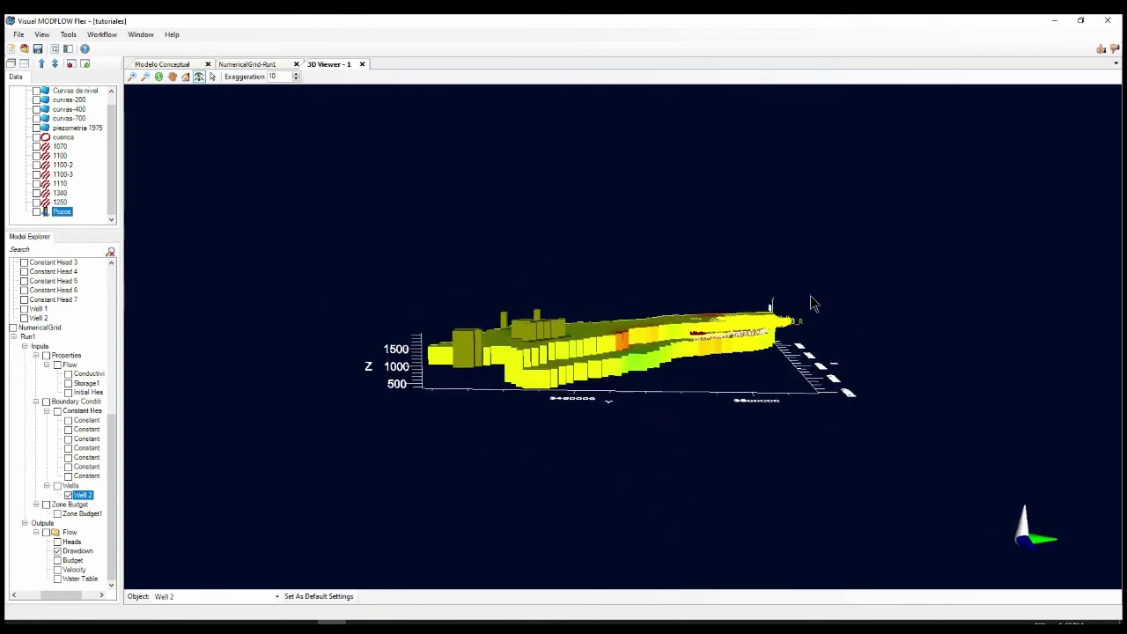
scroll(816, 302, up, 3)
scroll(540, 357, up, 4)
scroll(537, 350, up, 8)
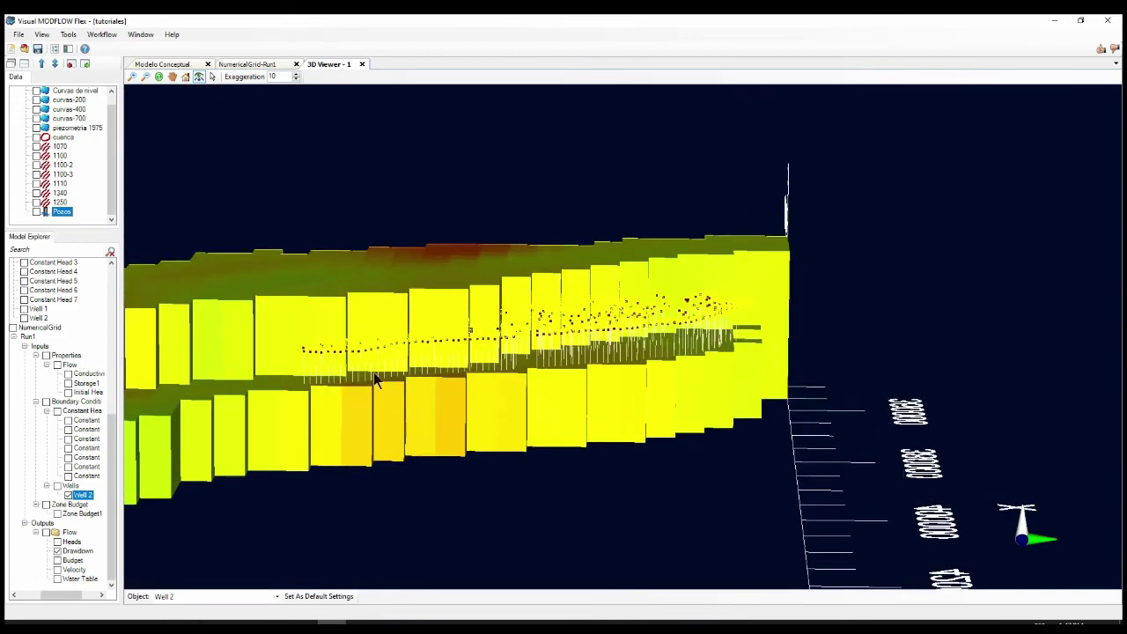
Step: Hide the Drawdown output in the 3D viewer and examine the Well 2 wells alone from above and from the side
click(58, 551)
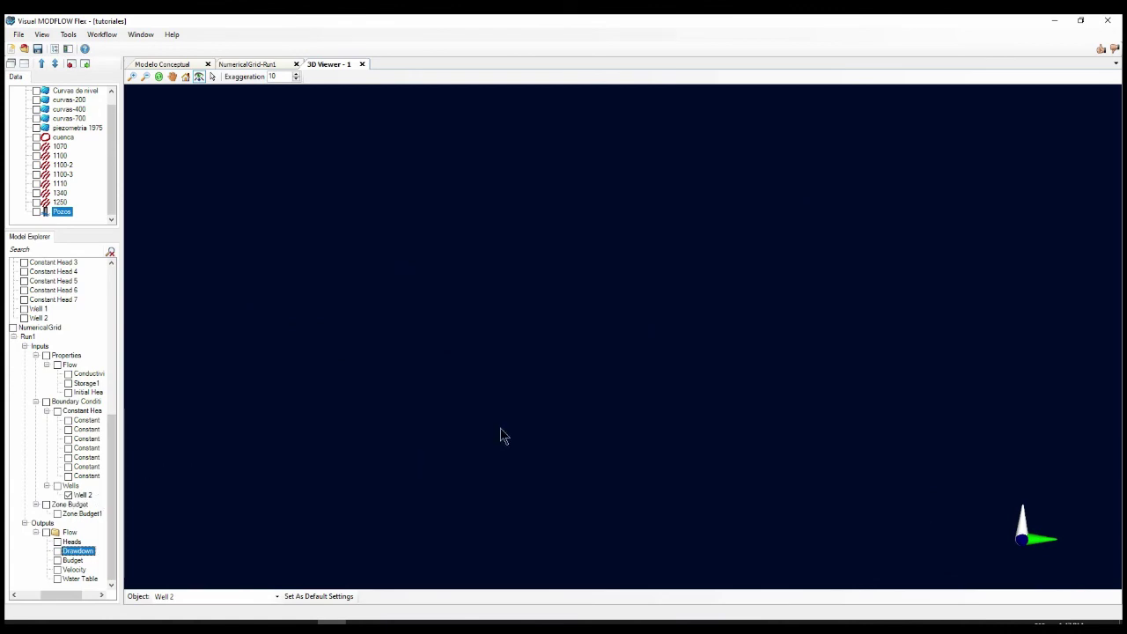
drag(455, 443, 656, 393)
scroll(657, 393, down, 5)
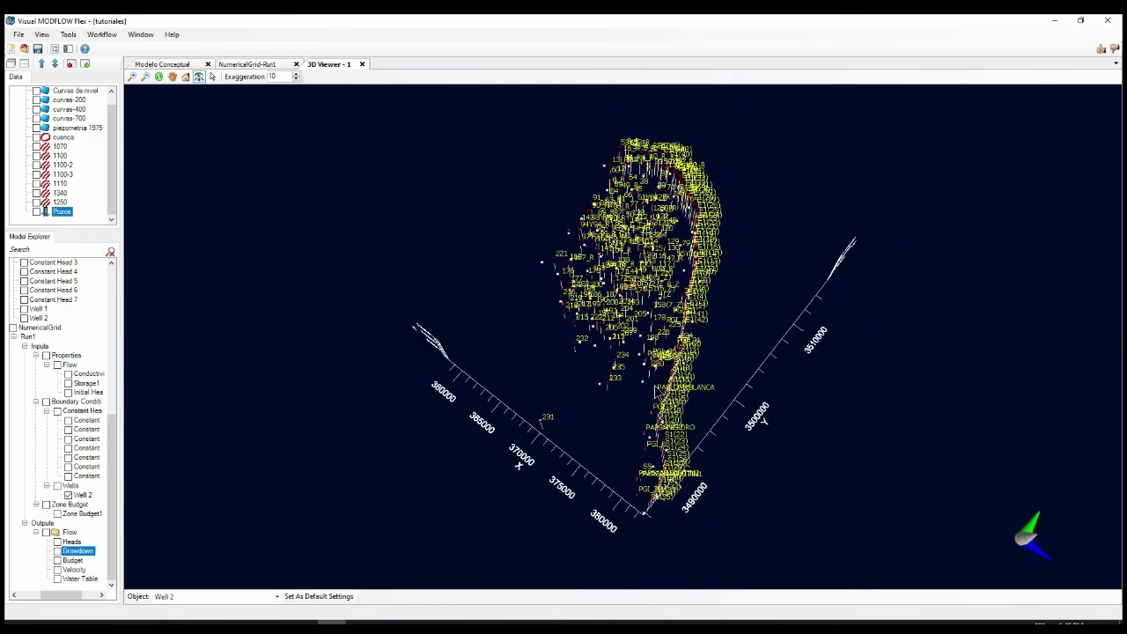
drag(657, 393, 705, 173)
drag(548, 376, 604, 309)
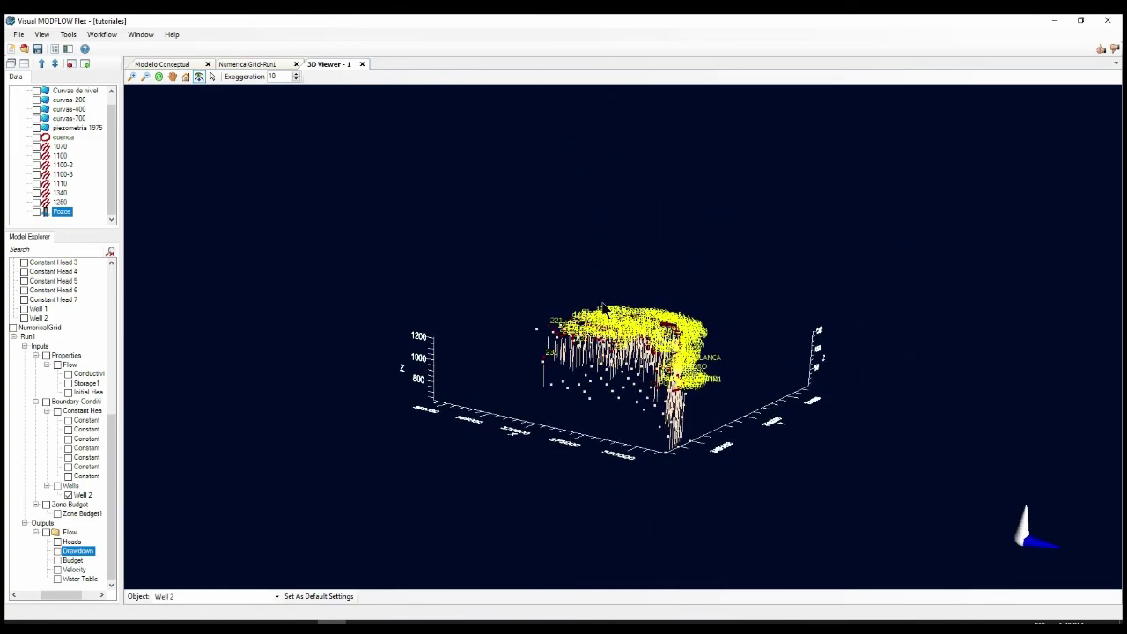
drag(506, 359, 578, 355)
scroll(578, 355, up, 5)
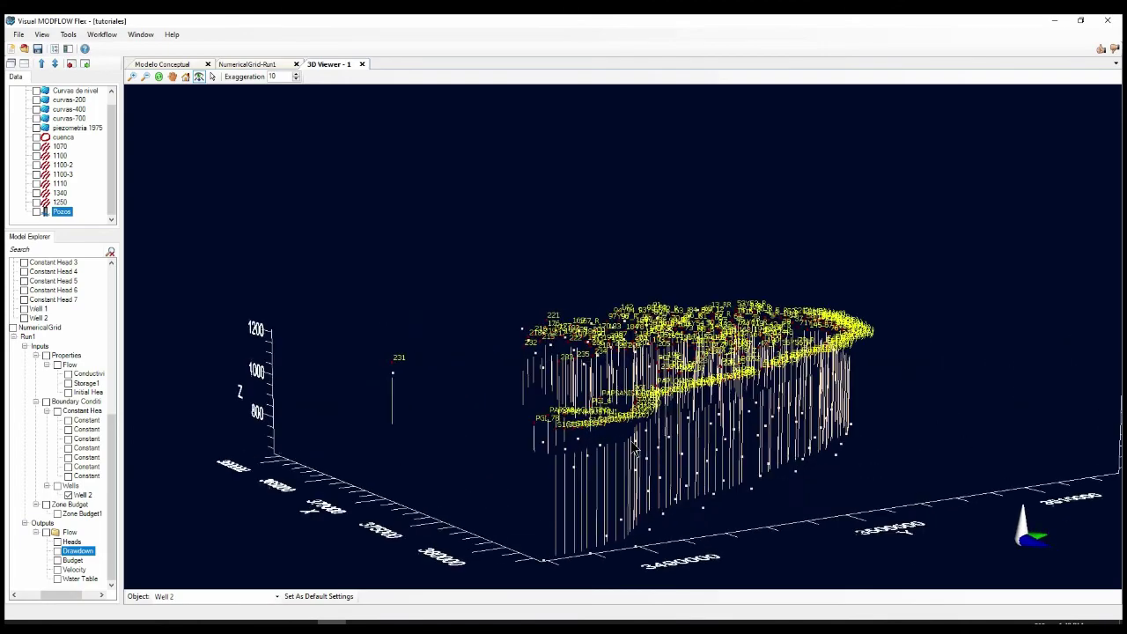